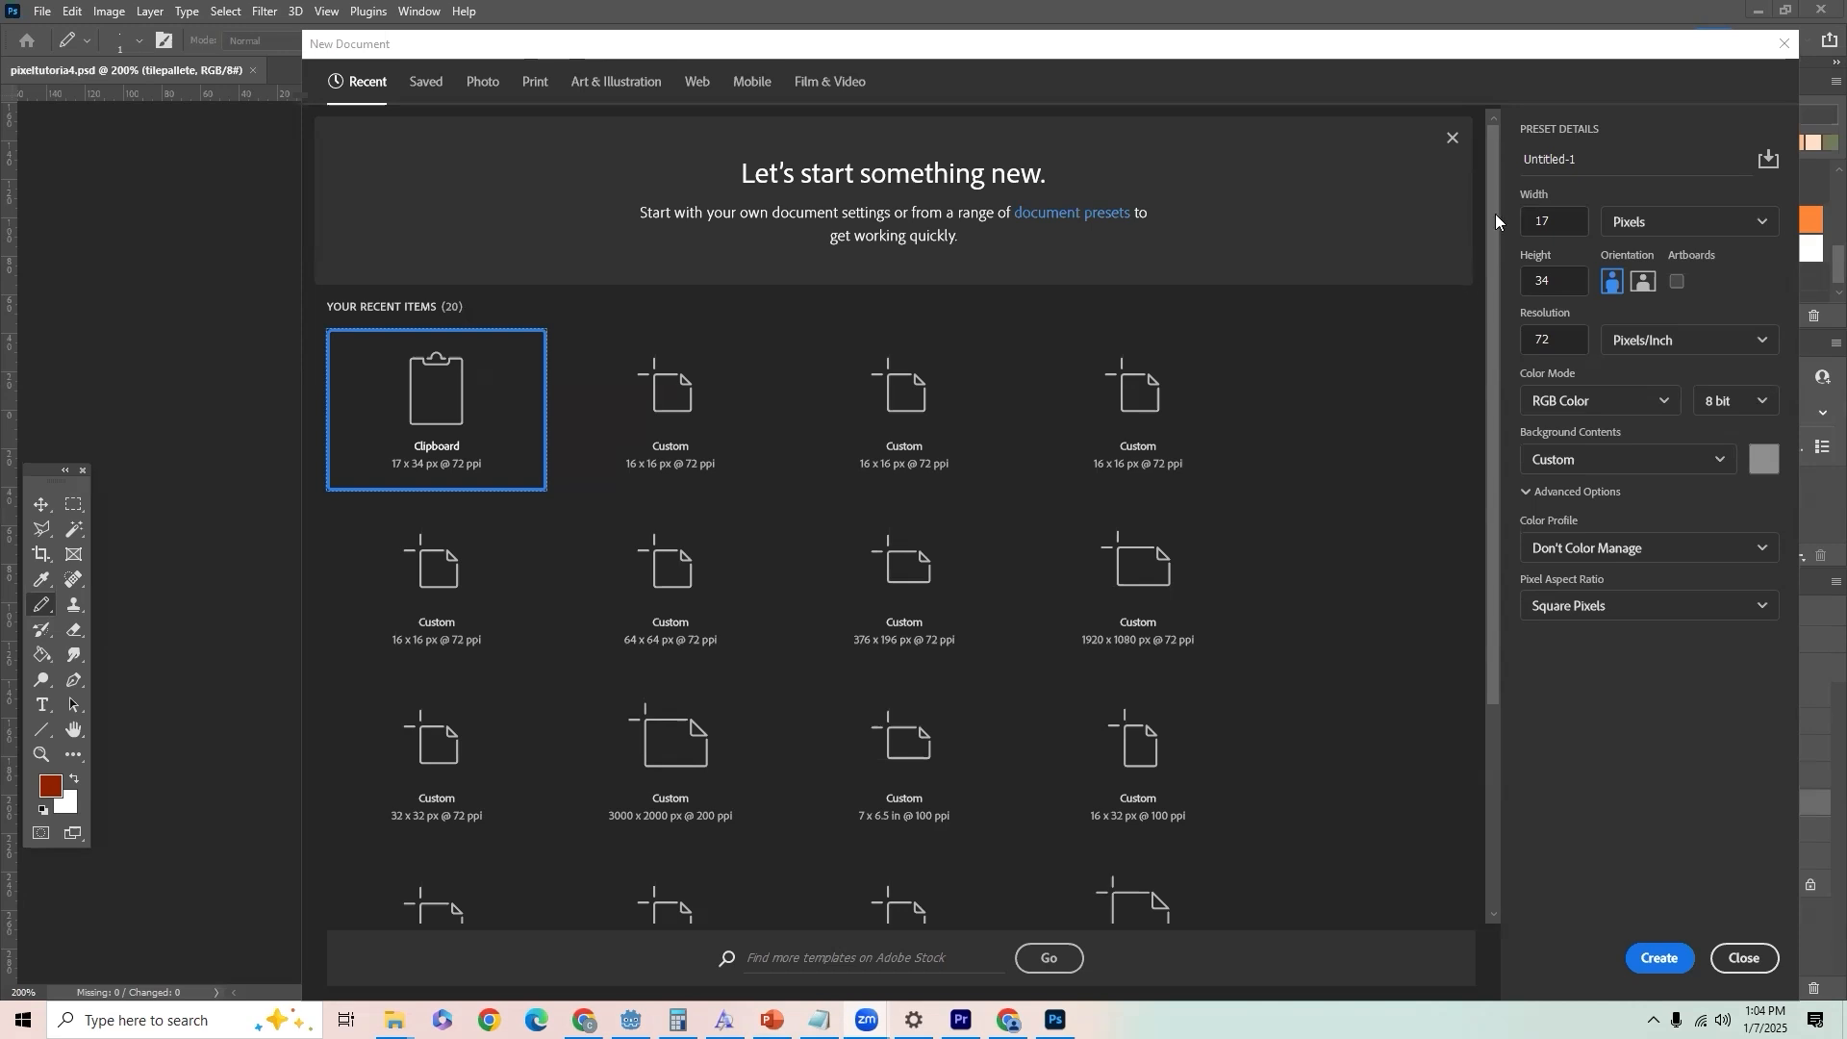
Step: Create a new 16 by 16 pixel document with a custom grey background (RGB 143, 143, 143)
left_click(1549, 221)
type("16")
left_click(1569, 283)
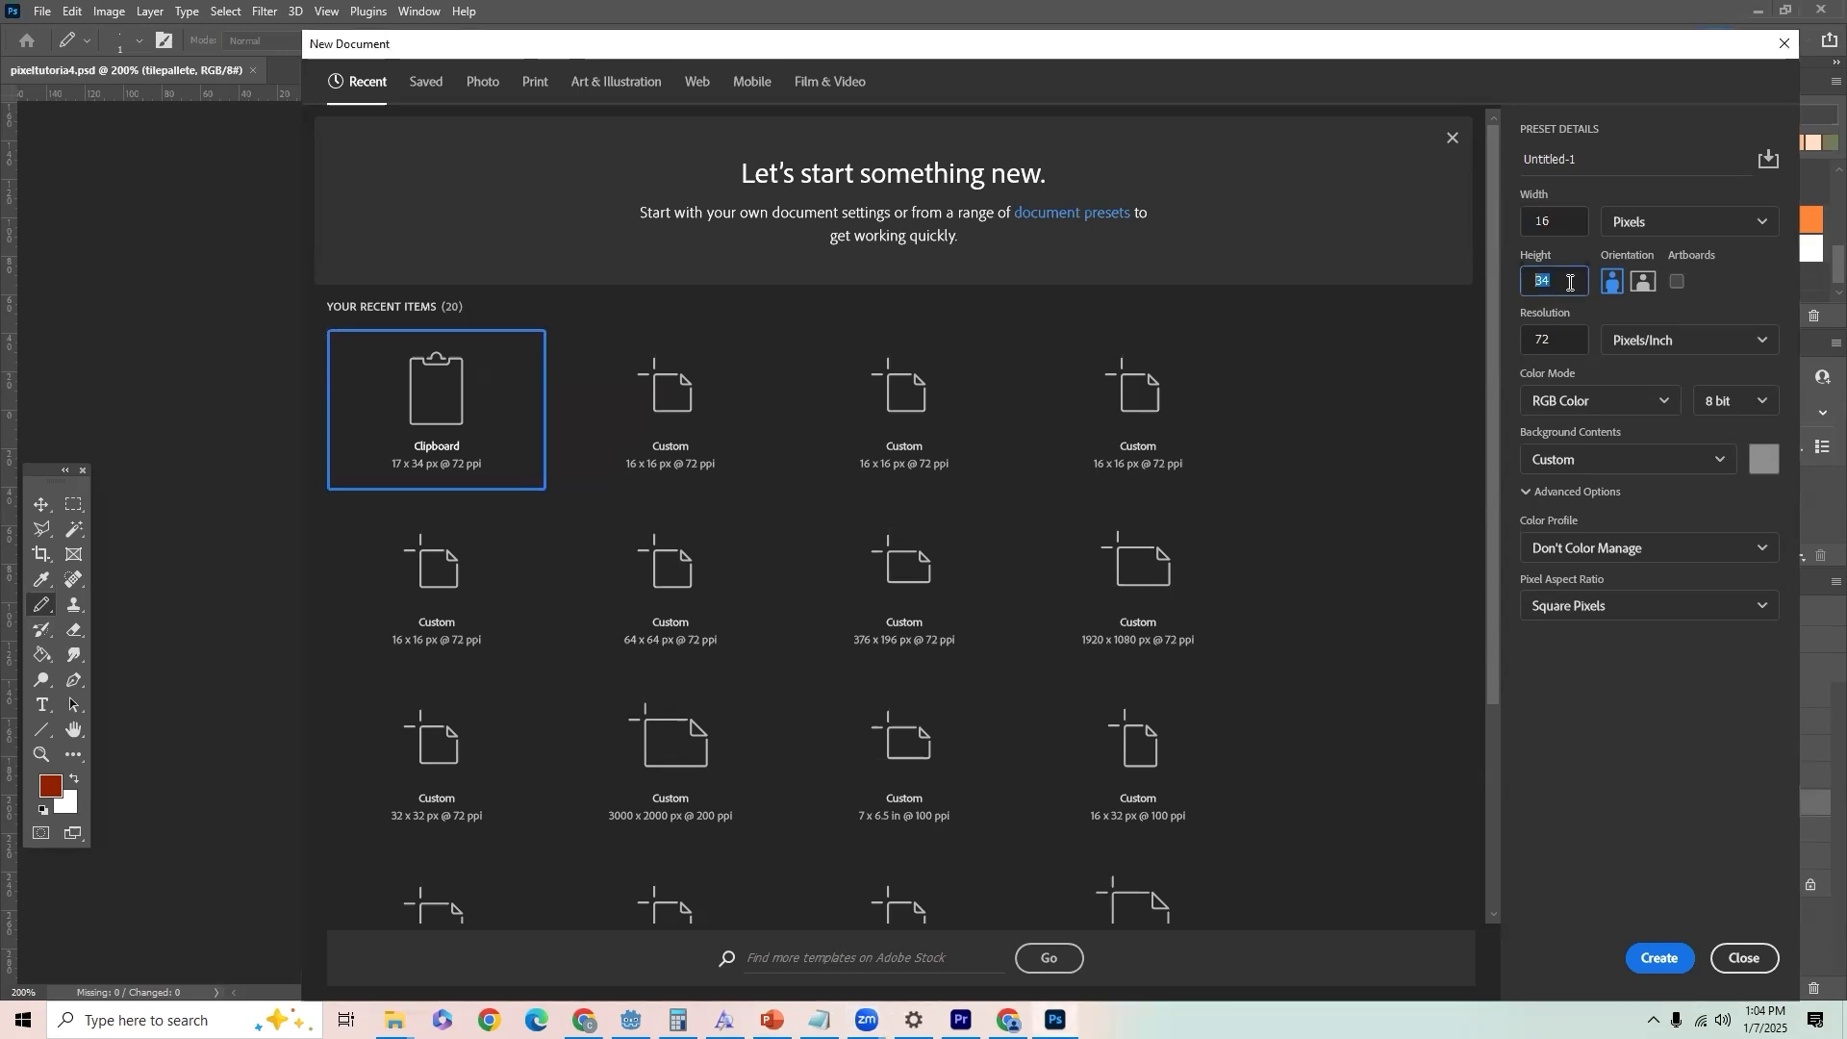
type("16")
left_click(1706, 456)
left_click(1586, 621)
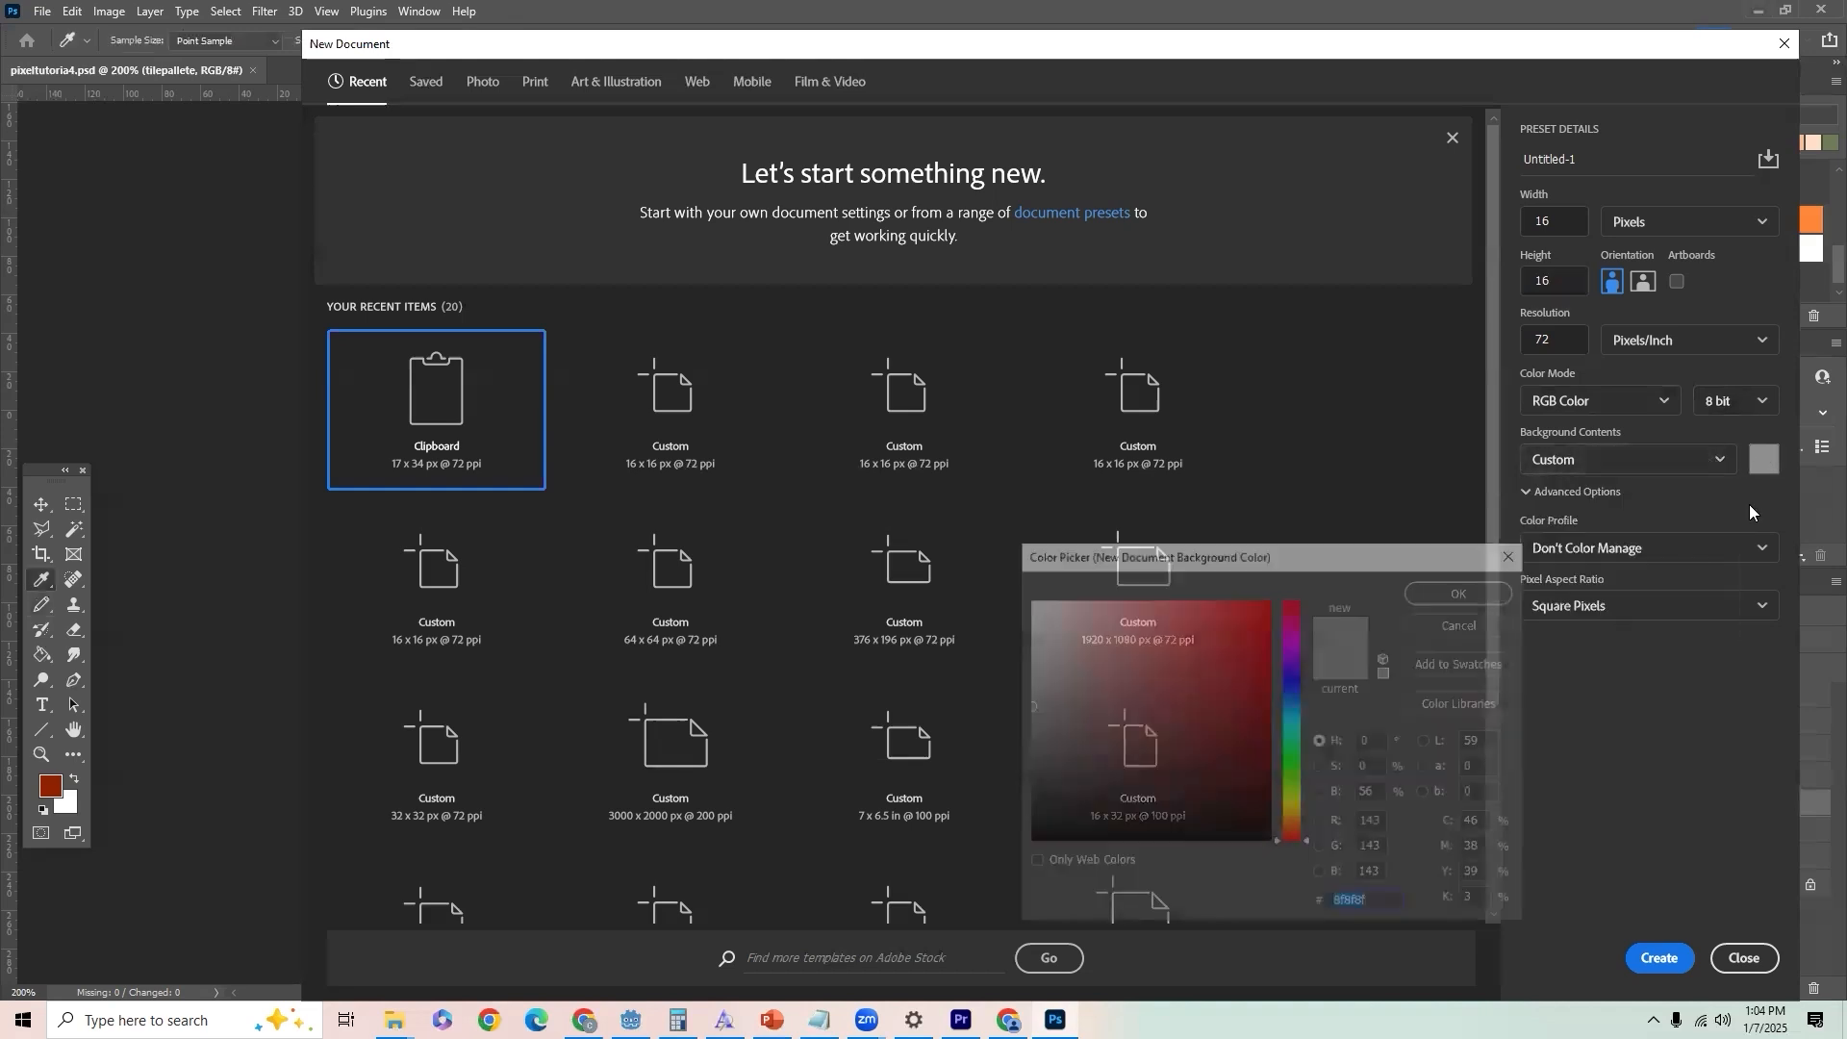
left_click(1443, 589)
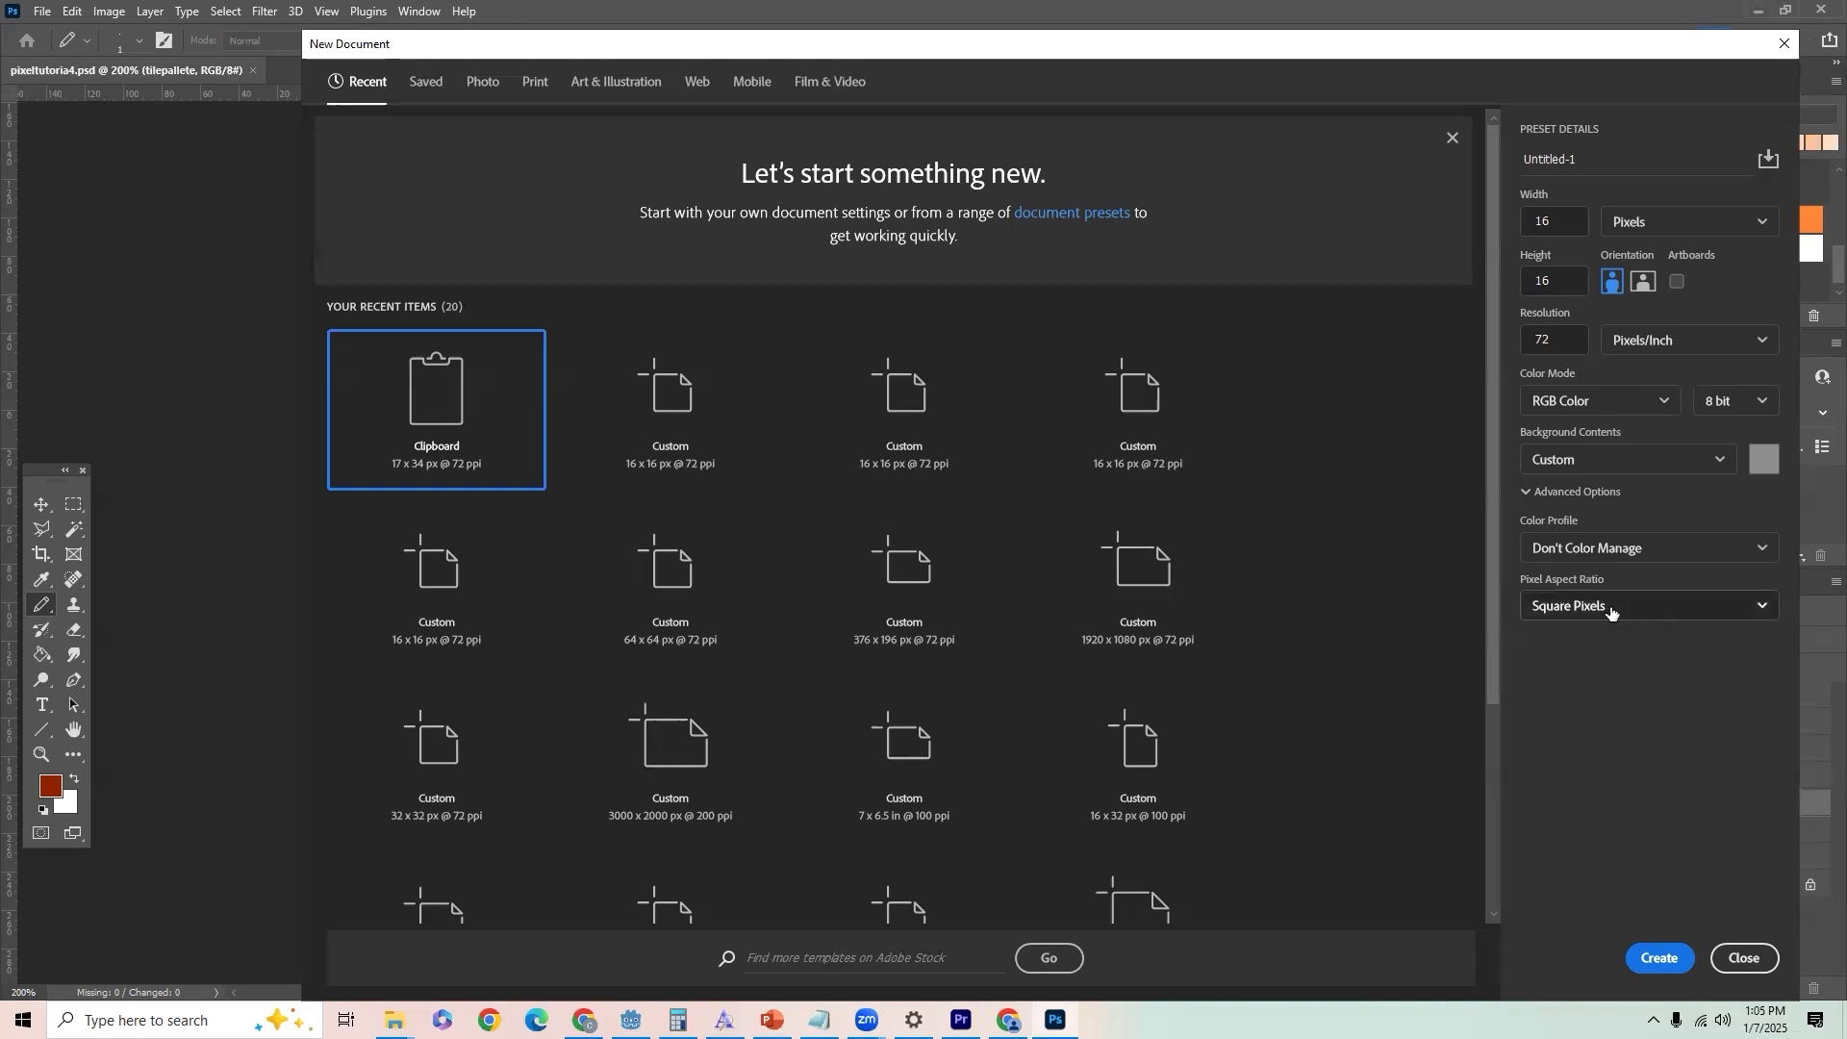
left_click(1668, 957)
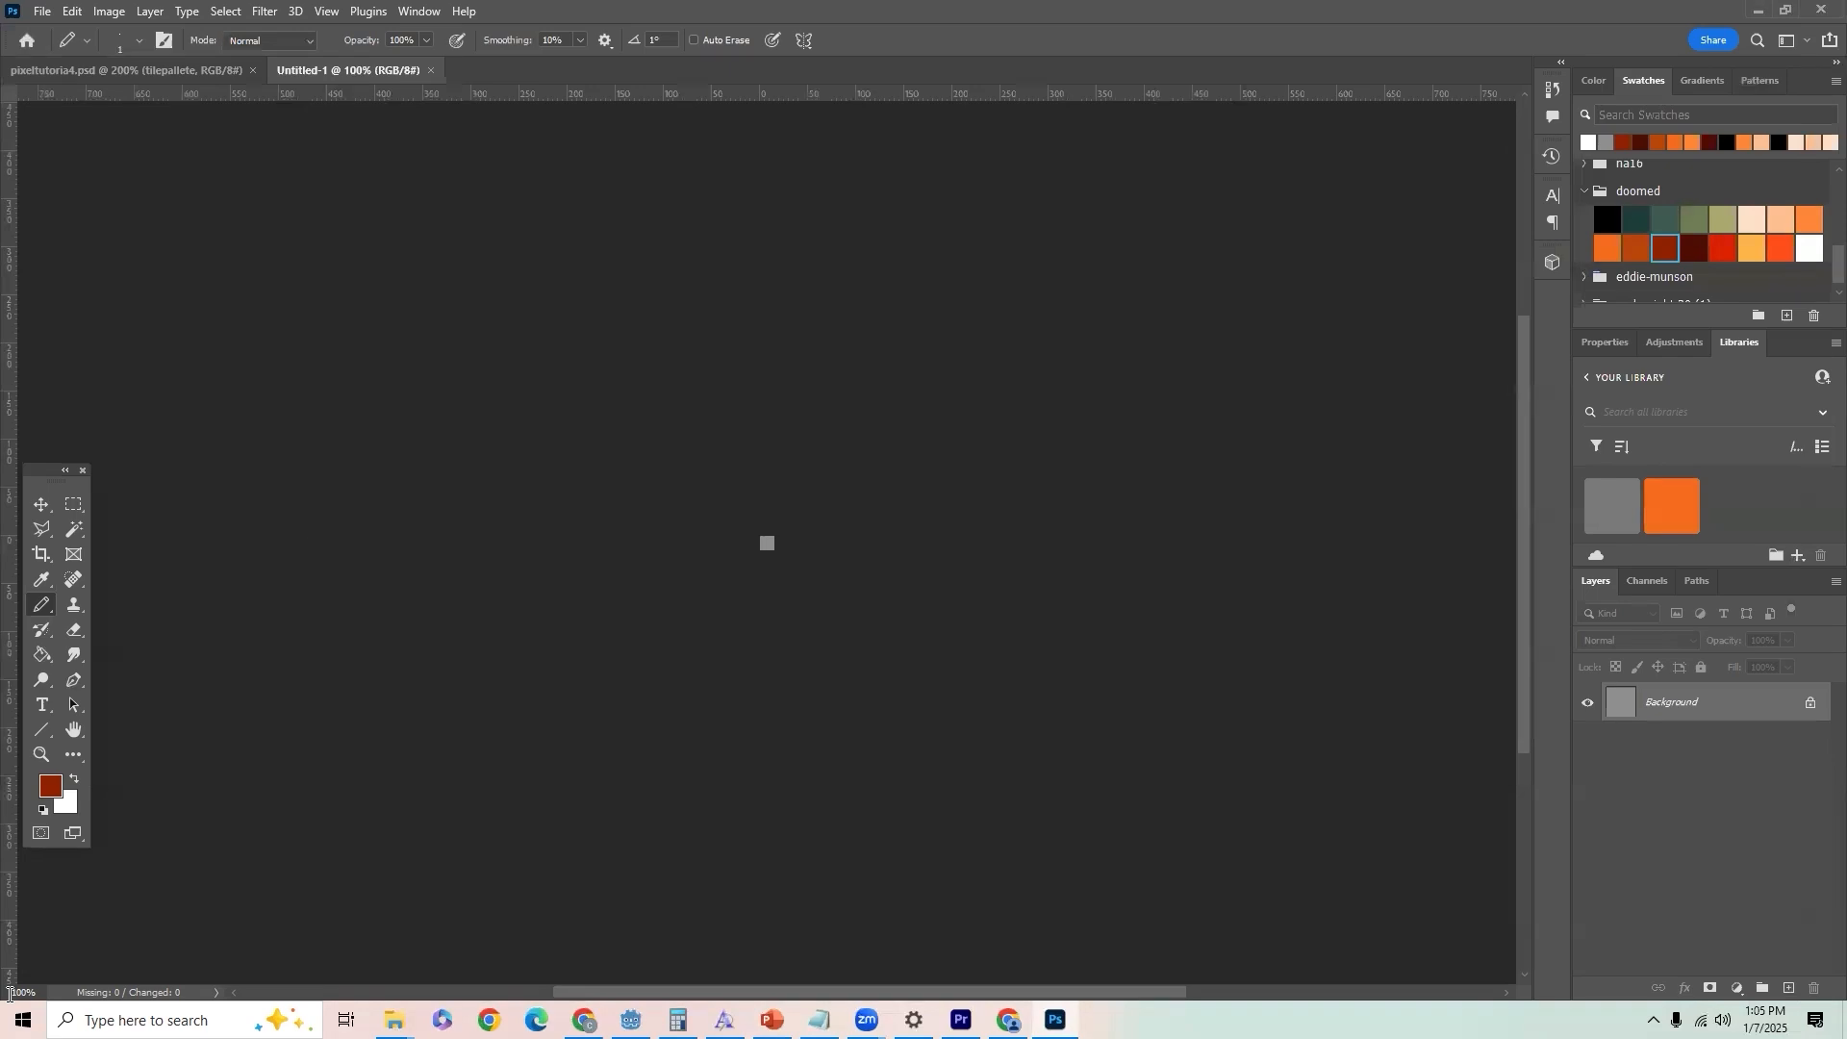
Step: Set up the Pencil tool with a 1 px brush size and 100% hardness
key("z")
left_click(768, 538)
left_click_drag(768, 538, 776, 537)
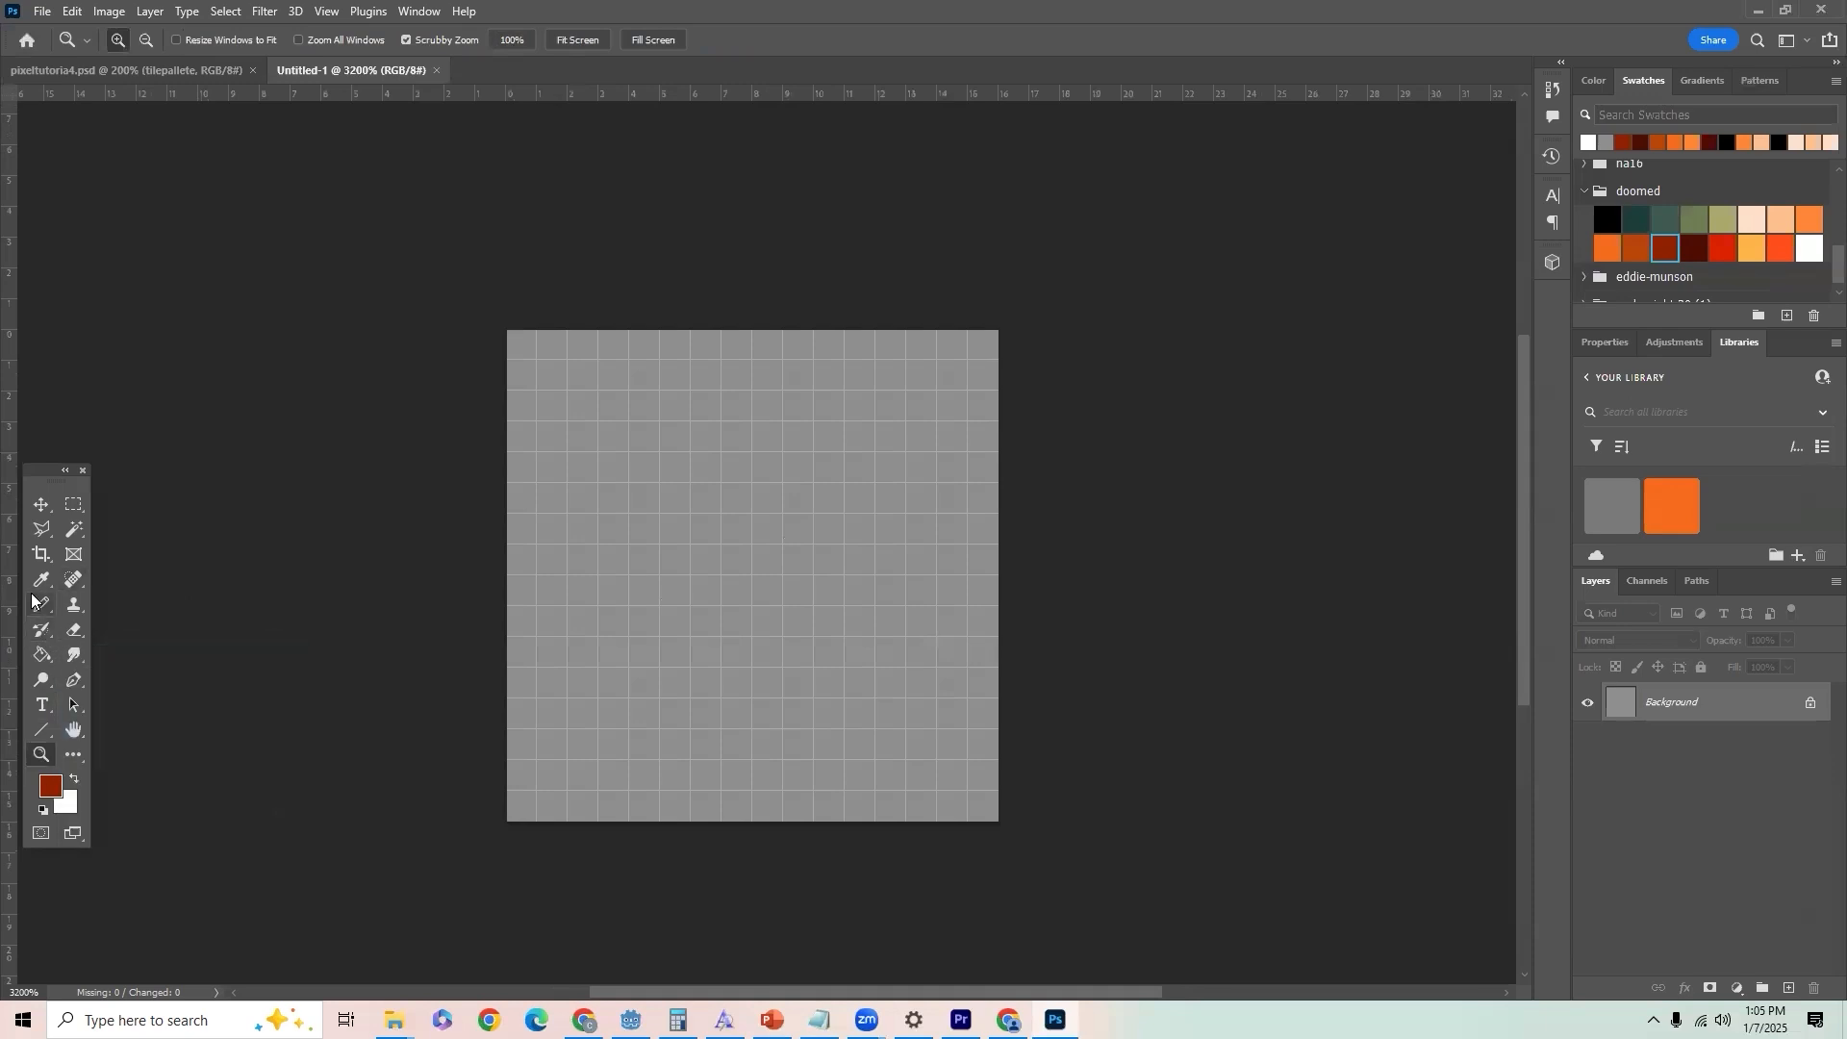
left_click_drag(41, 604, 105, 620)
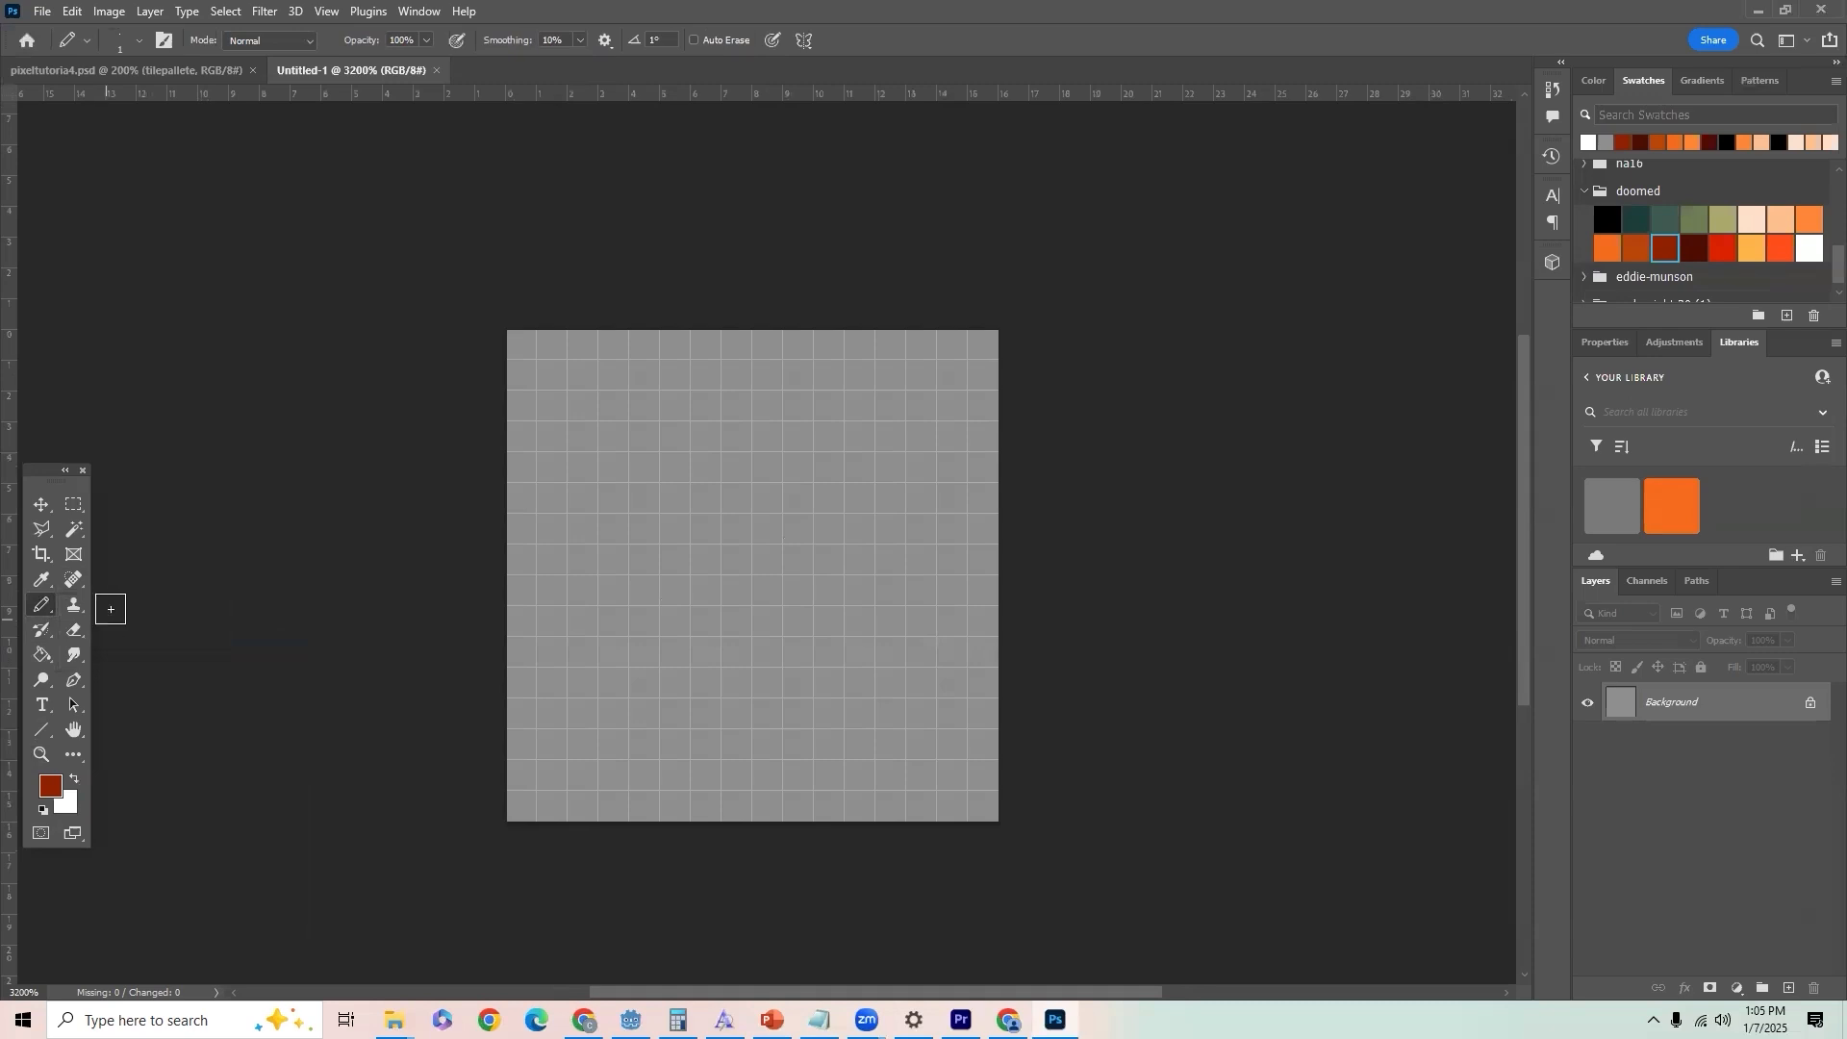
left_click(140, 40)
left_click_drag(108, 101, 100, 100)
left_click_drag(227, 146, 244, 150)
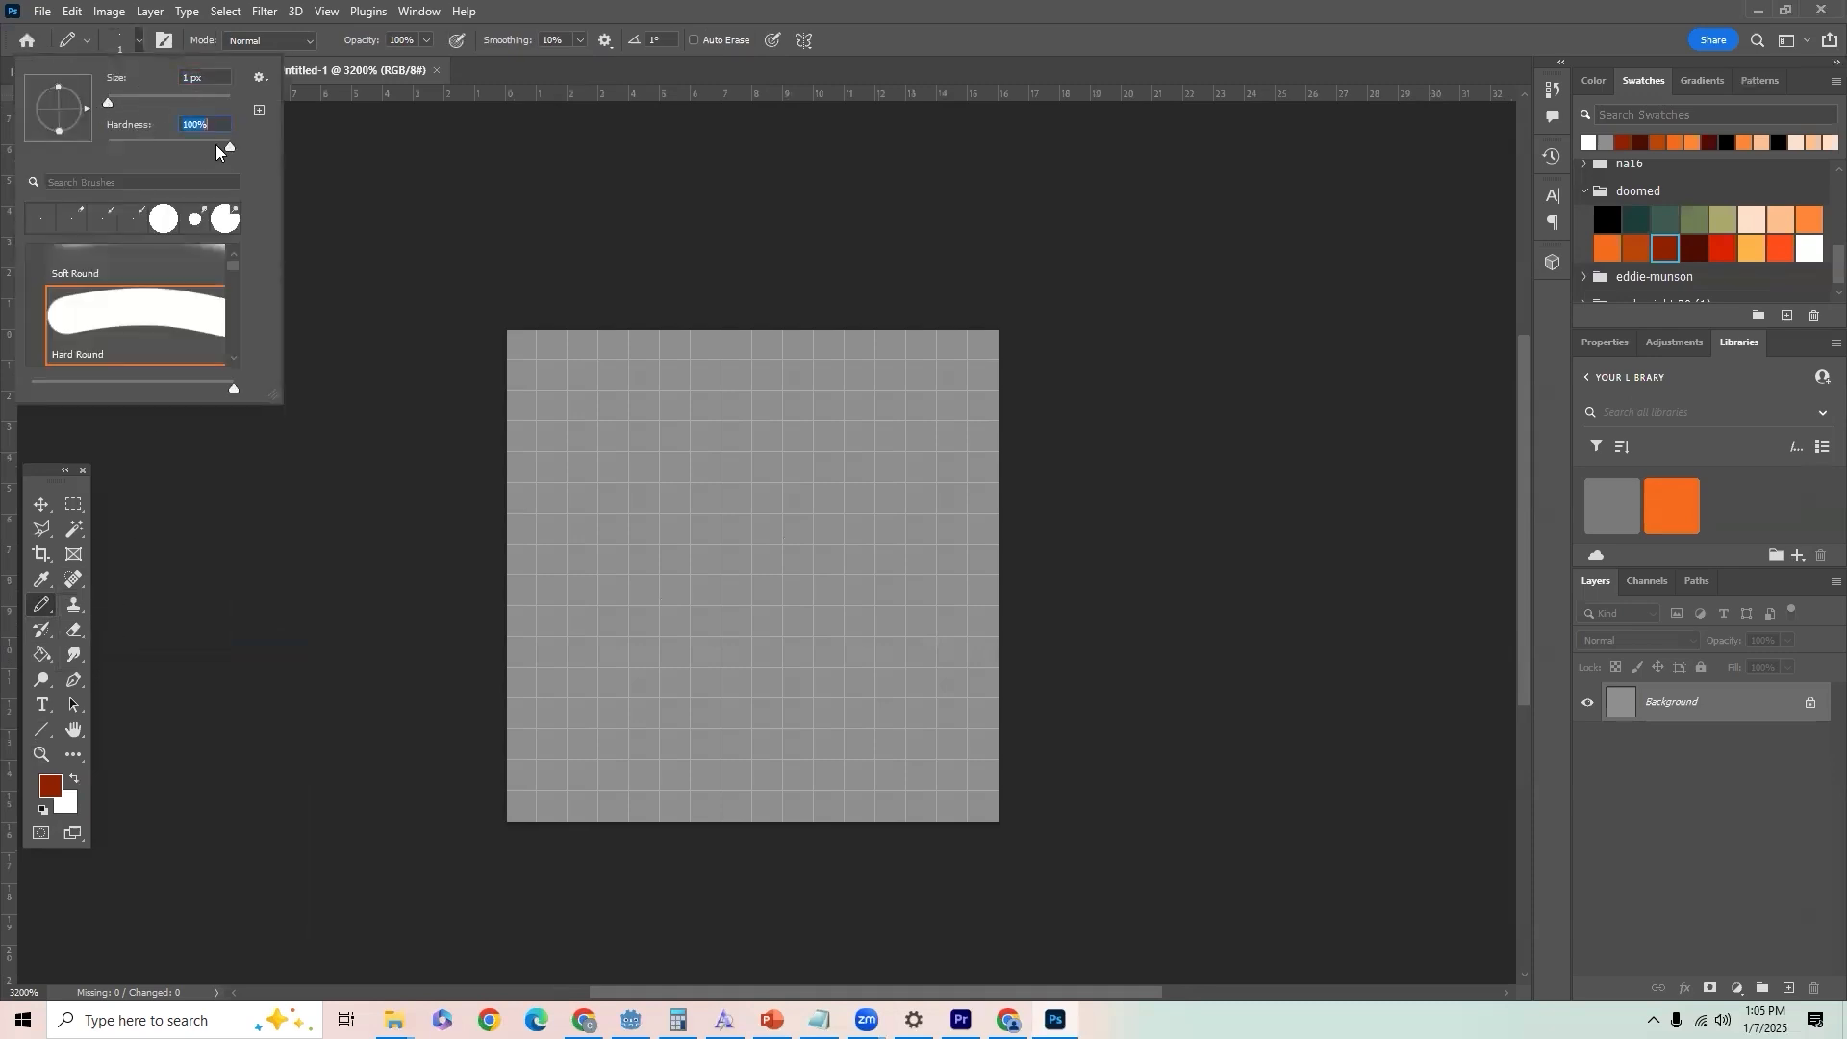
key("Return")
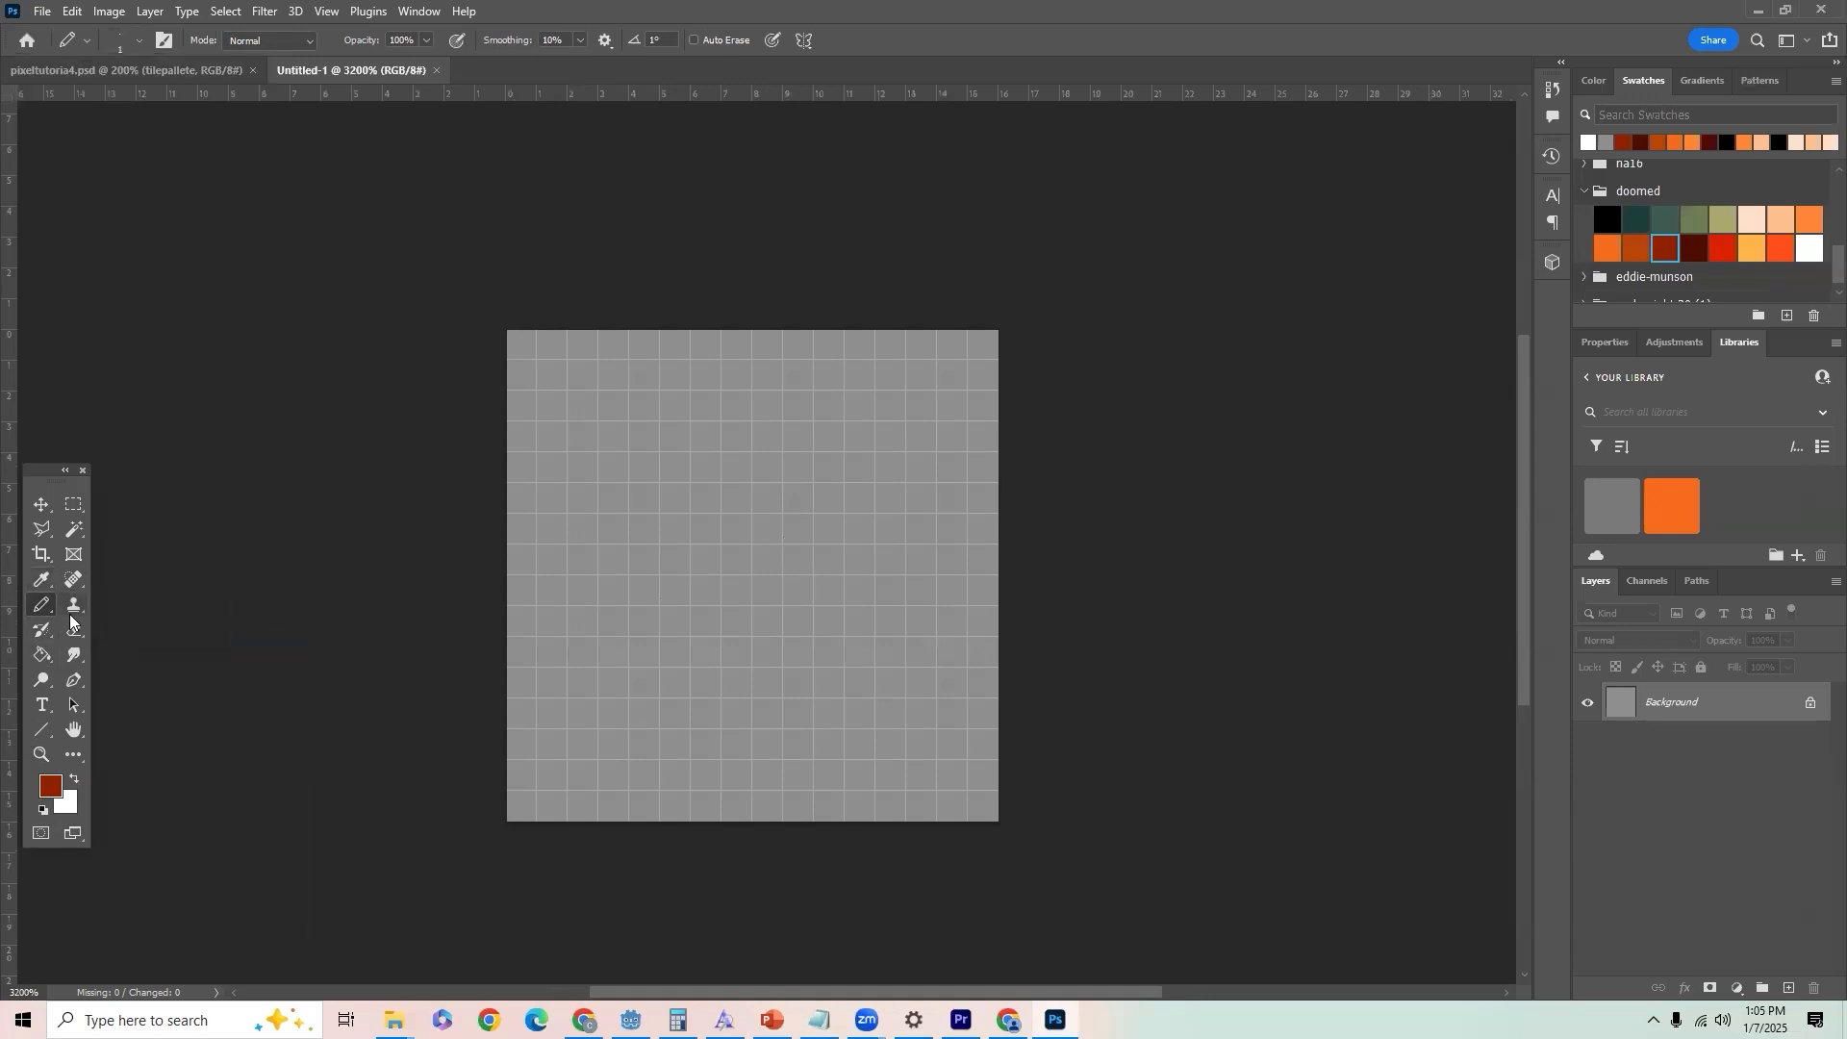
Step: Have the Eraser use Pencil mode and reset the Pencil's drawing colours to default black and white
left_click(77, 628)
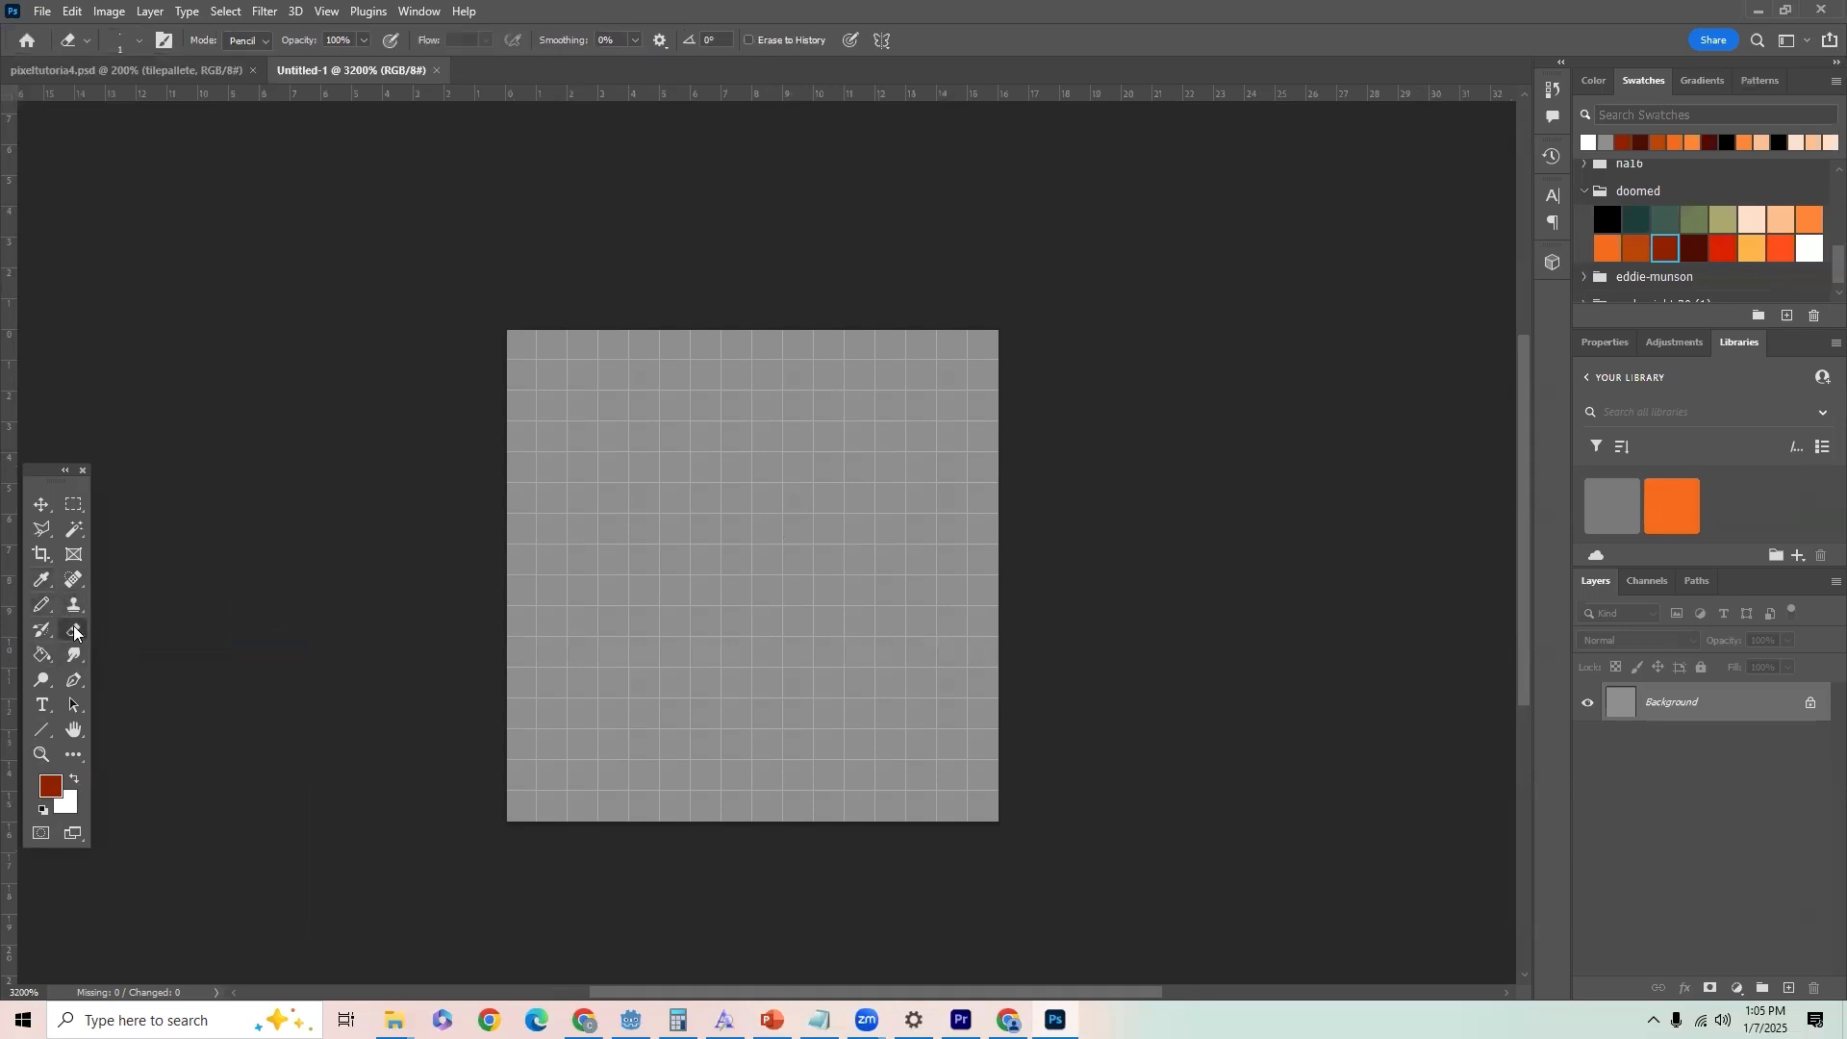
left_click(262, 33)
left_click(261, 32)
key("d")
left_click(40, 608)
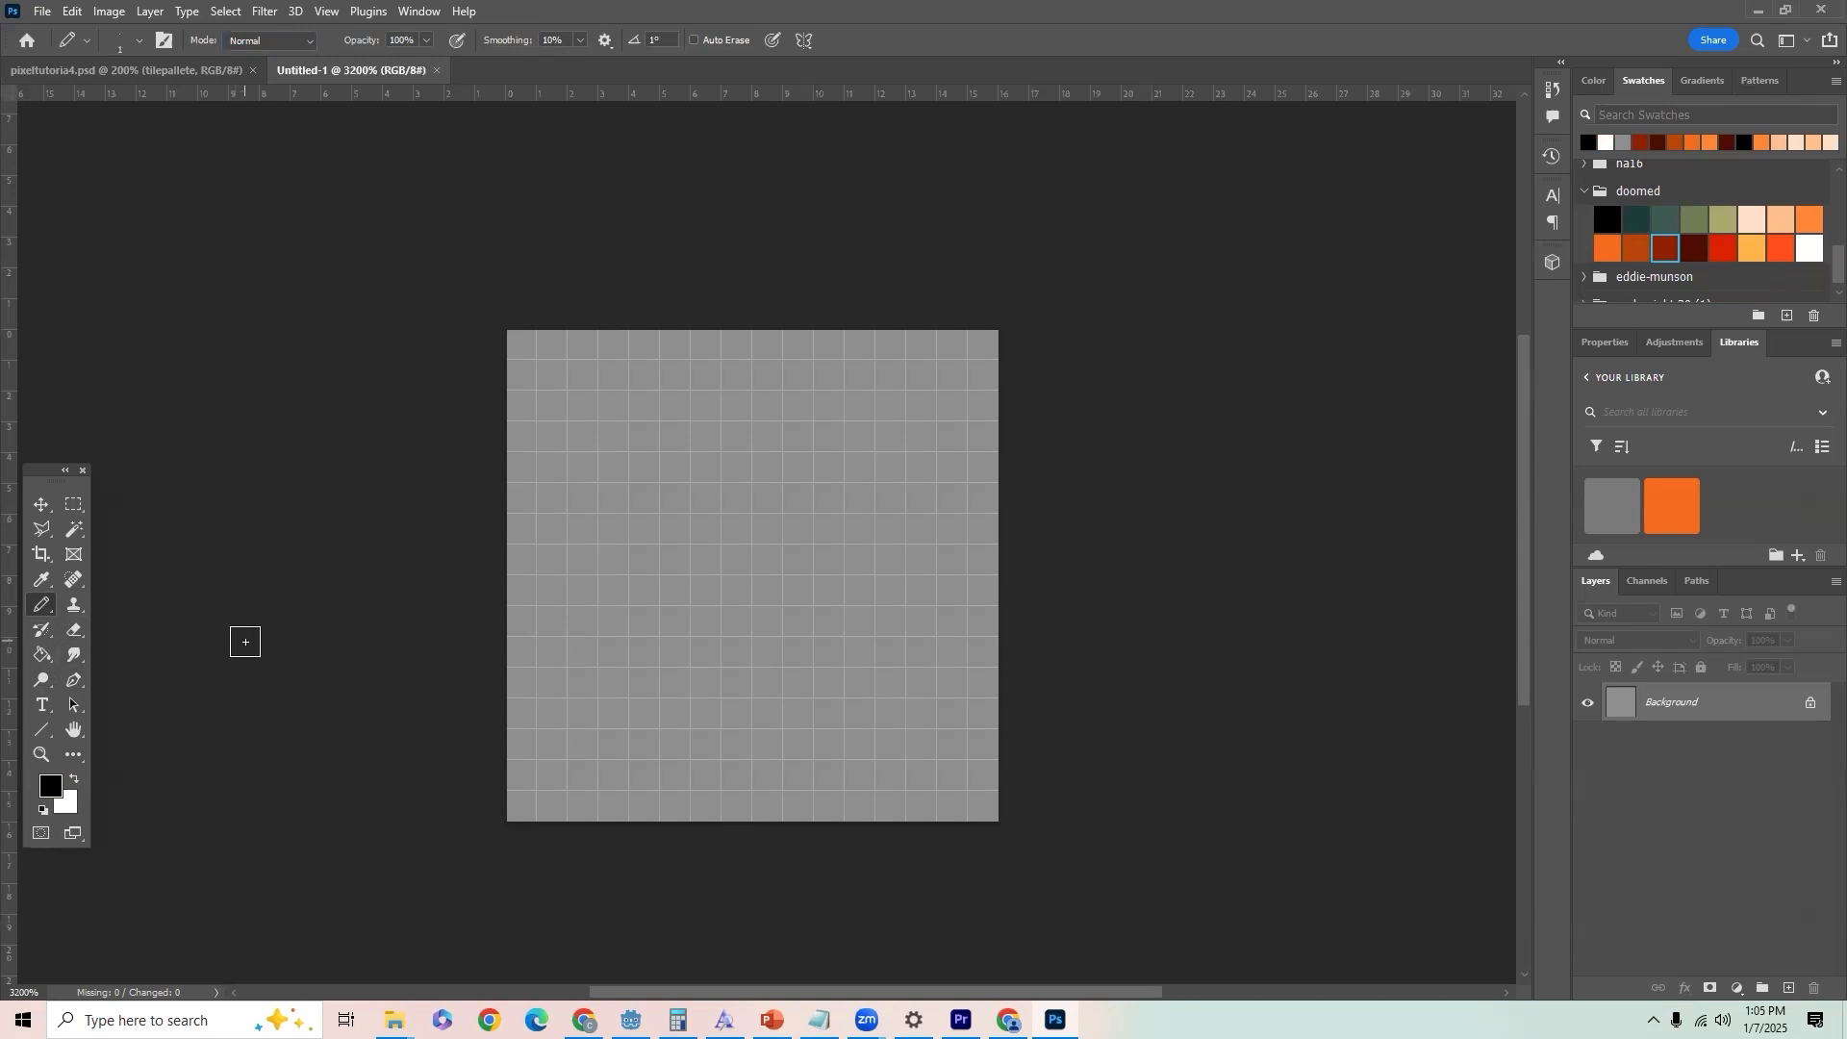
Step: Add a new layer named Character and block in the top of the figure's silhouette in black with the Pencil
left_click(1790, 989)
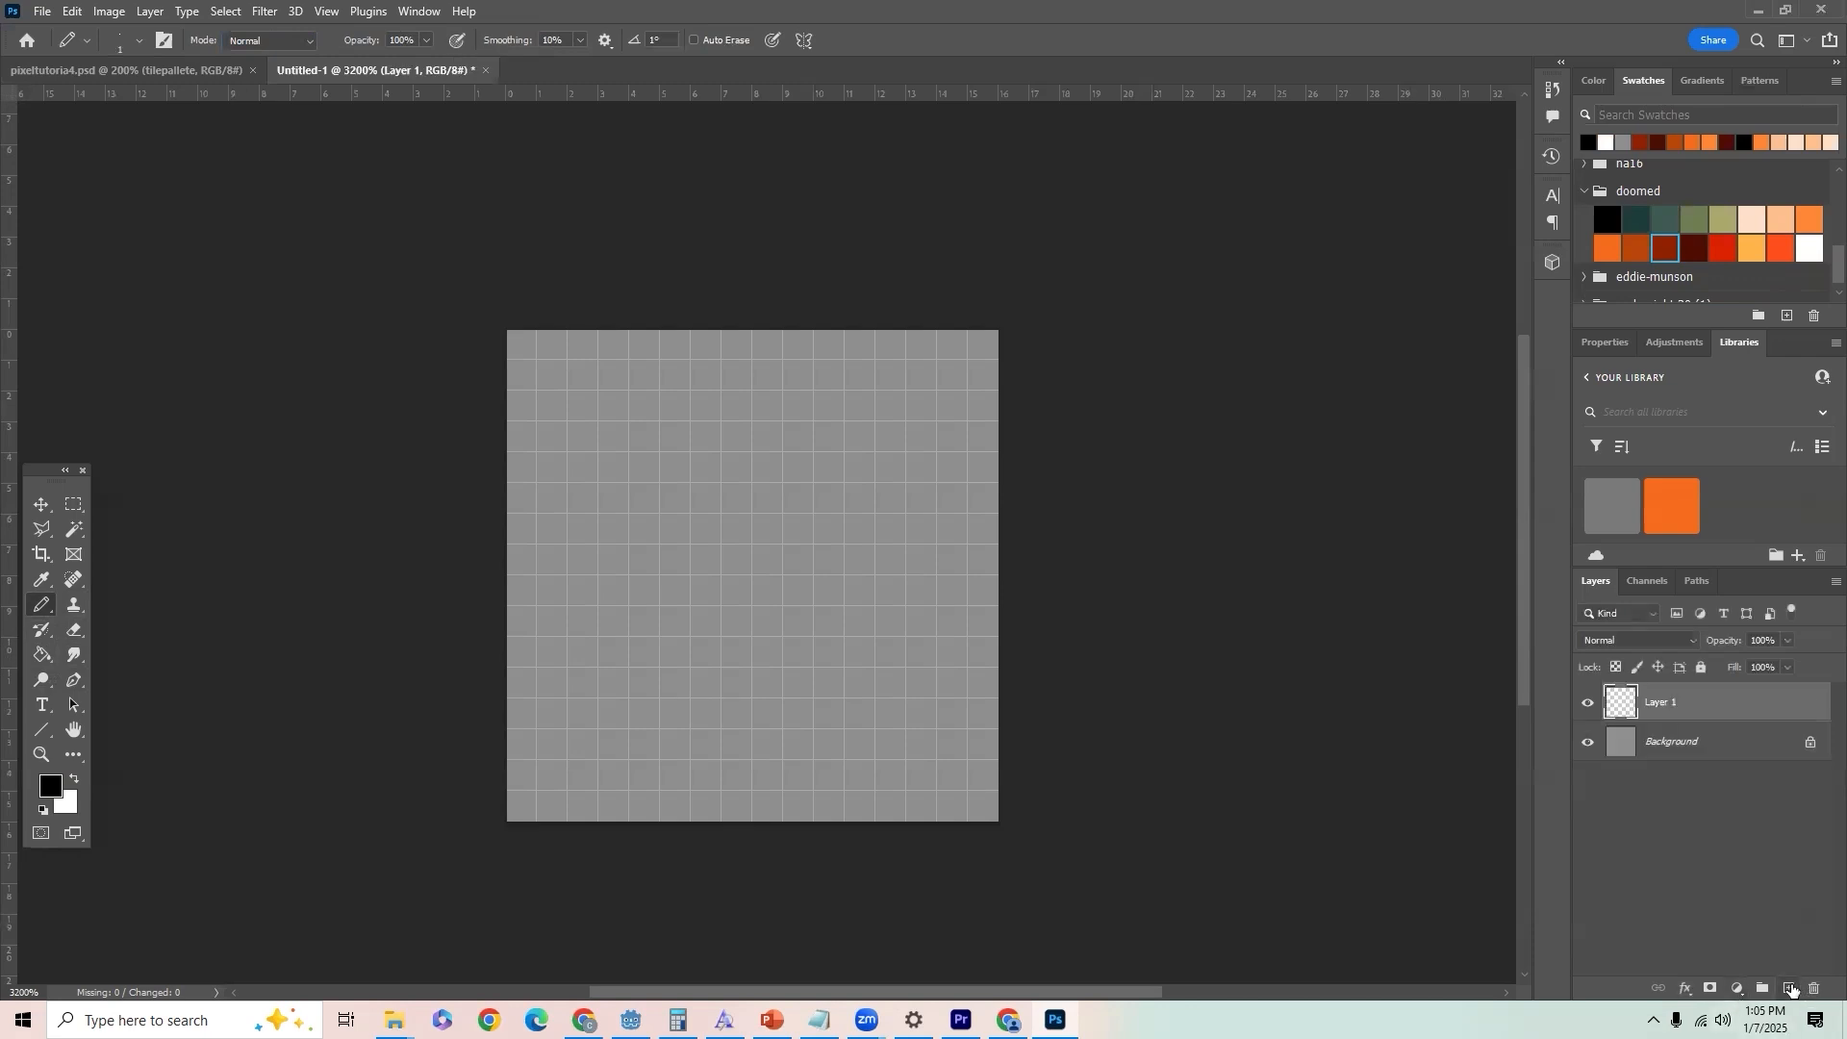
double_click(1672, 704)
type("Chra")
type("rac")
type("ter")
key("Return")
mouse_move(827, 347)
left_mouse_down()
mouse_move(677, 400)
mouse_move(655, 478)
mouse_move(783, 415)
mouse_move(713, 470)
mouse_move(697, 459)
mouse_move(786, 442)
mouse_move(803, 386)
mouse_move(673, 359)
mouse_move(651, 403)
mouse_move(641, 357)
mouse_move(614, 495)
left_mouse_up()
left_click(647, 486)
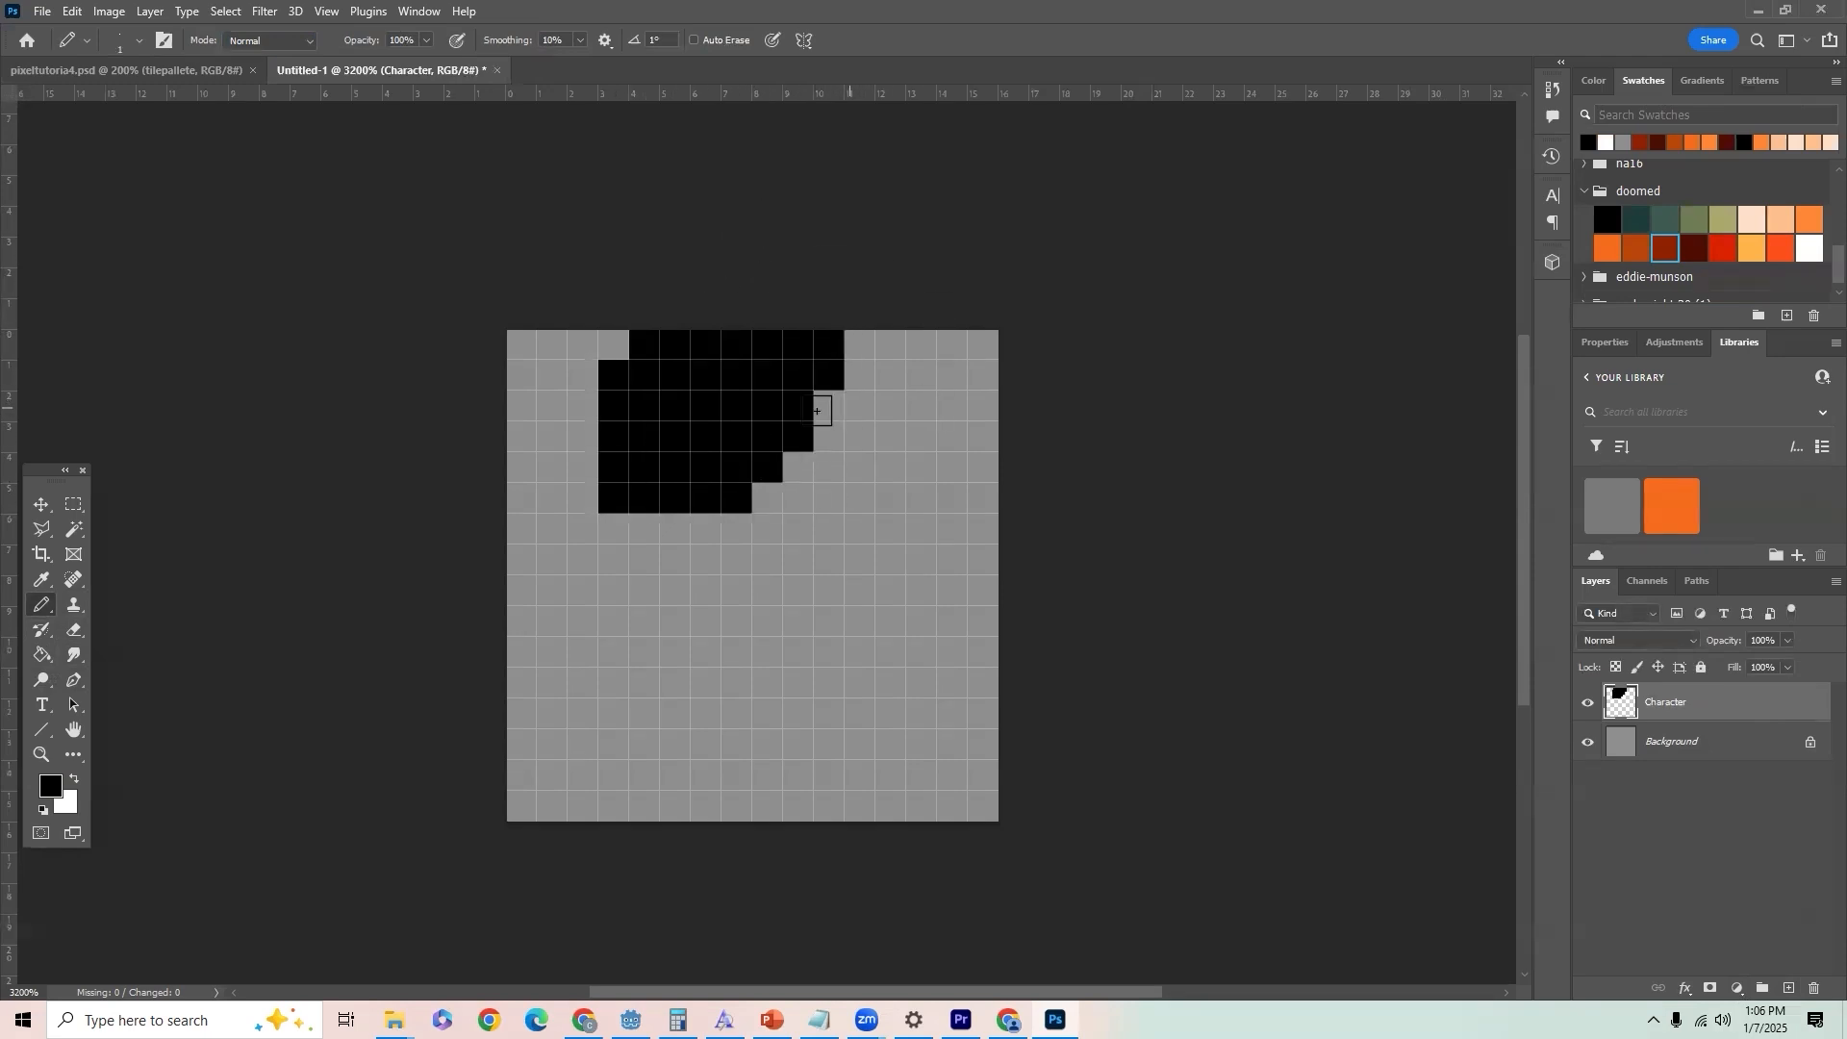
Step: Set the canvas height to 32 pixels, with the anchor at bottom centre
scroll(813, 423, "up", 3)
scroll(813, 424, "down", 1)
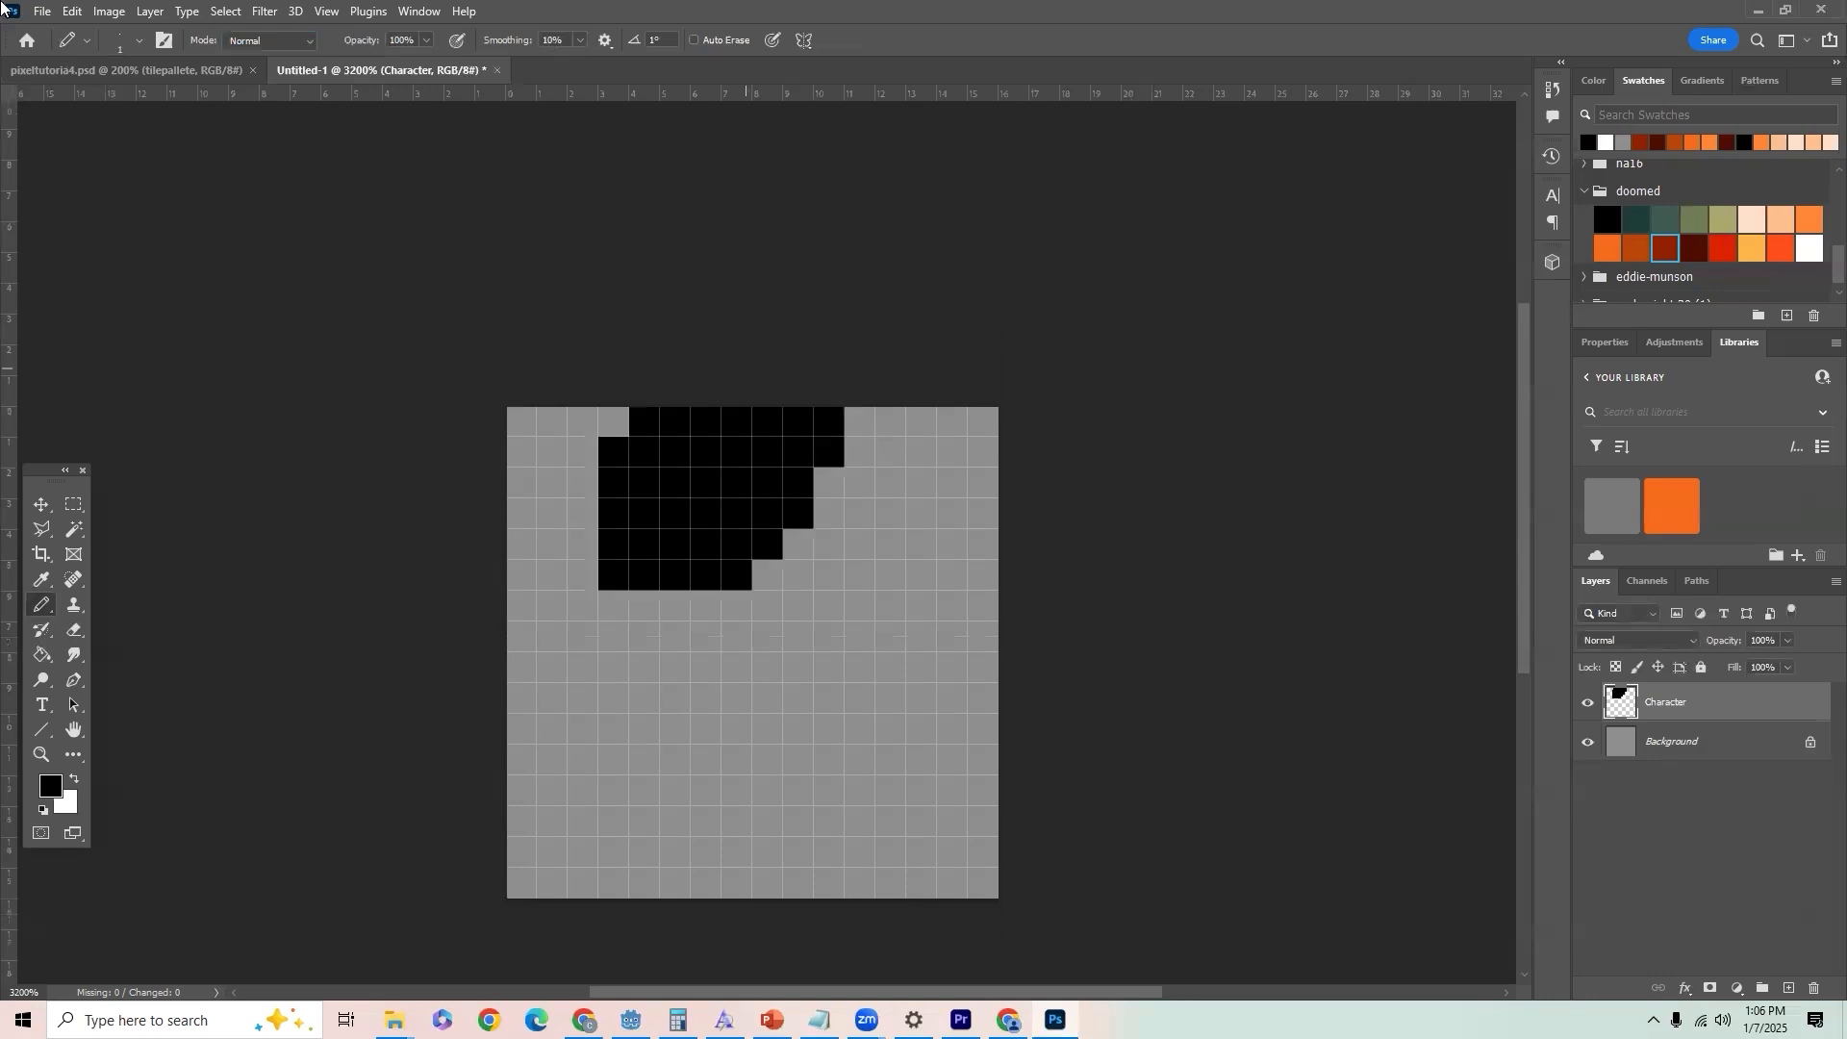
left_click(108, 11)
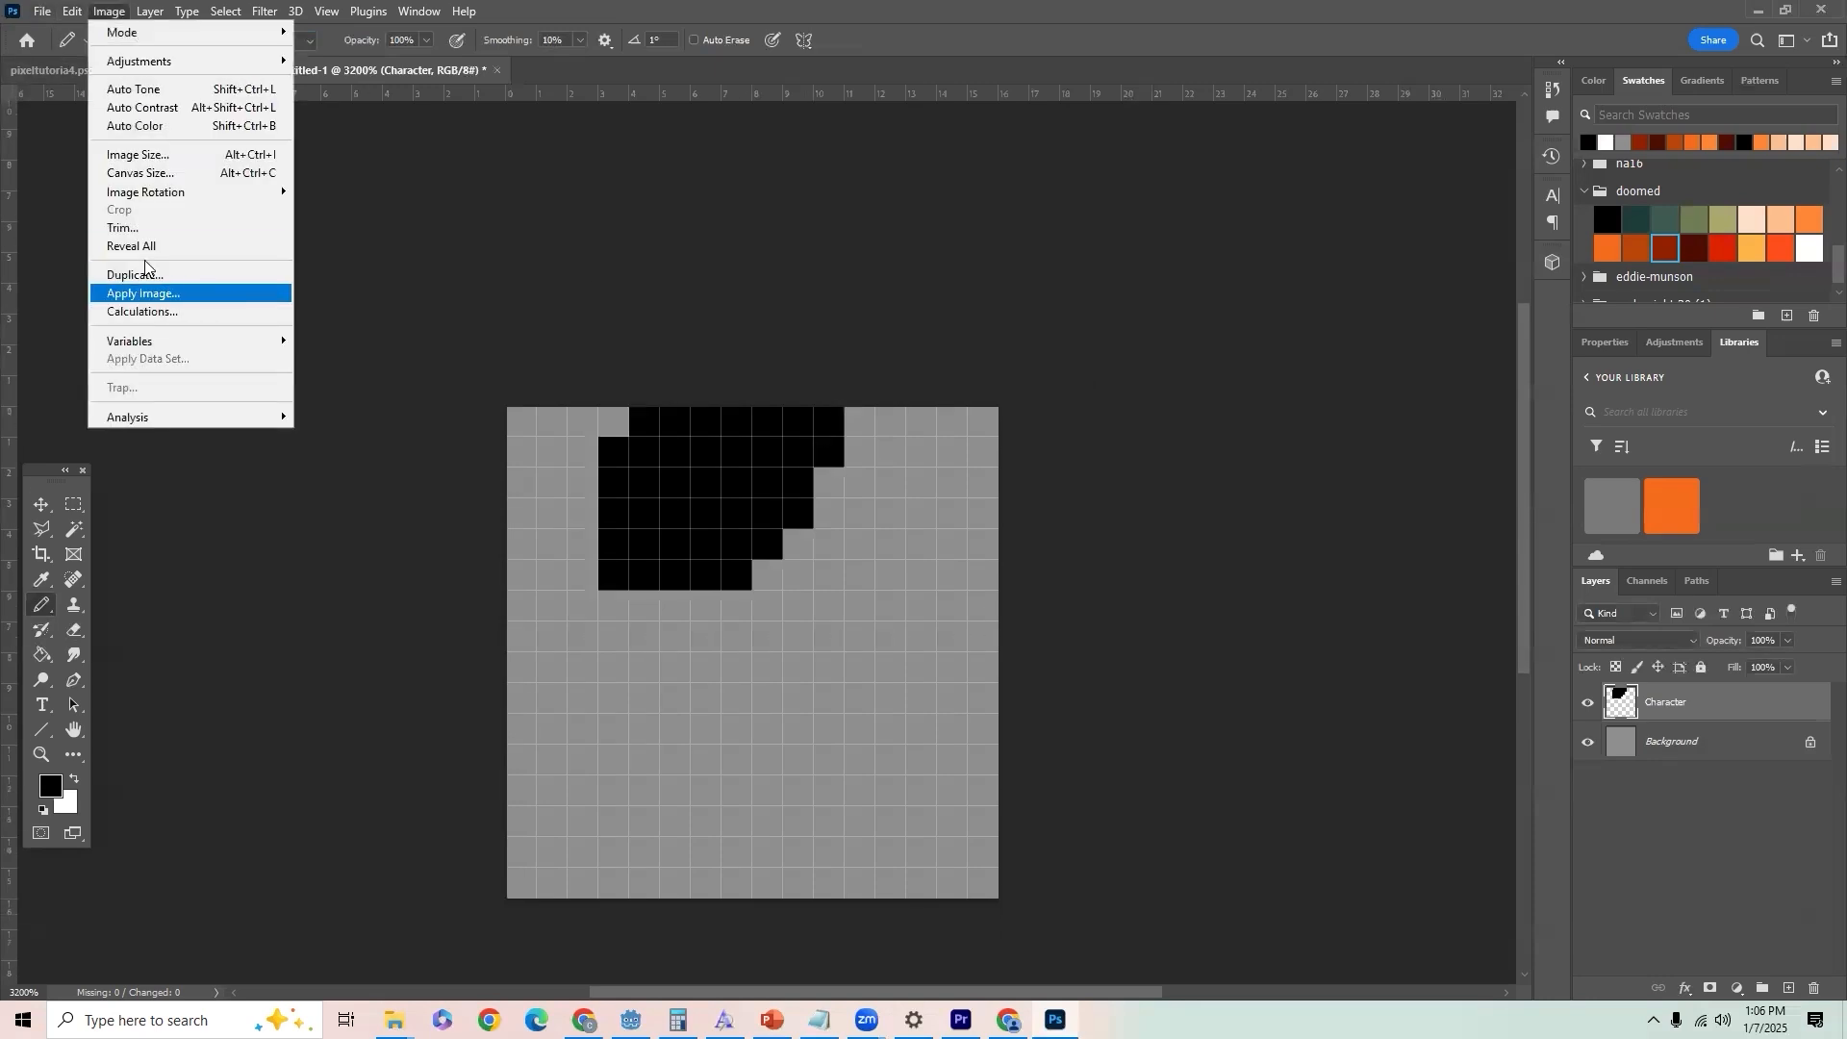
left_click(163, 179)
left_click(1167, 546)
double_click(1167, 445)
type("32")
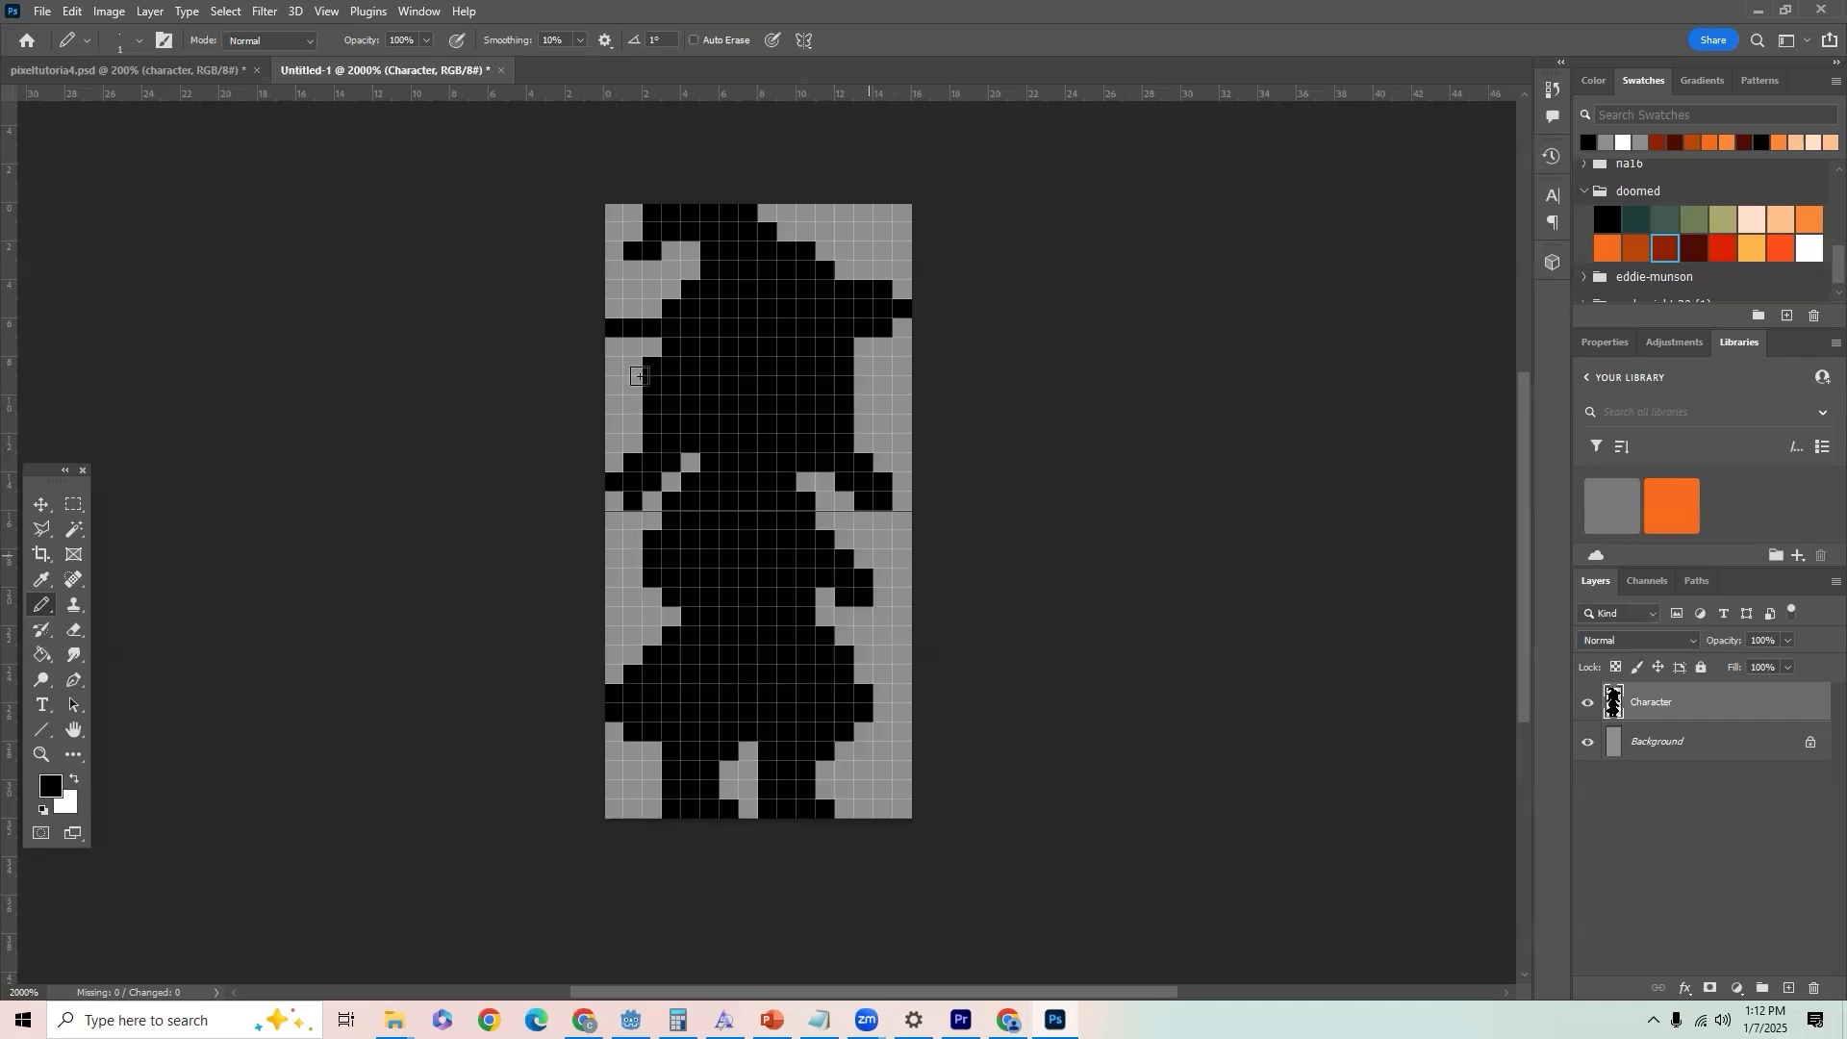
Step: Enlarge the canvas around the finished silhouette to 320 by 180 pixels
left_click(109, 11)
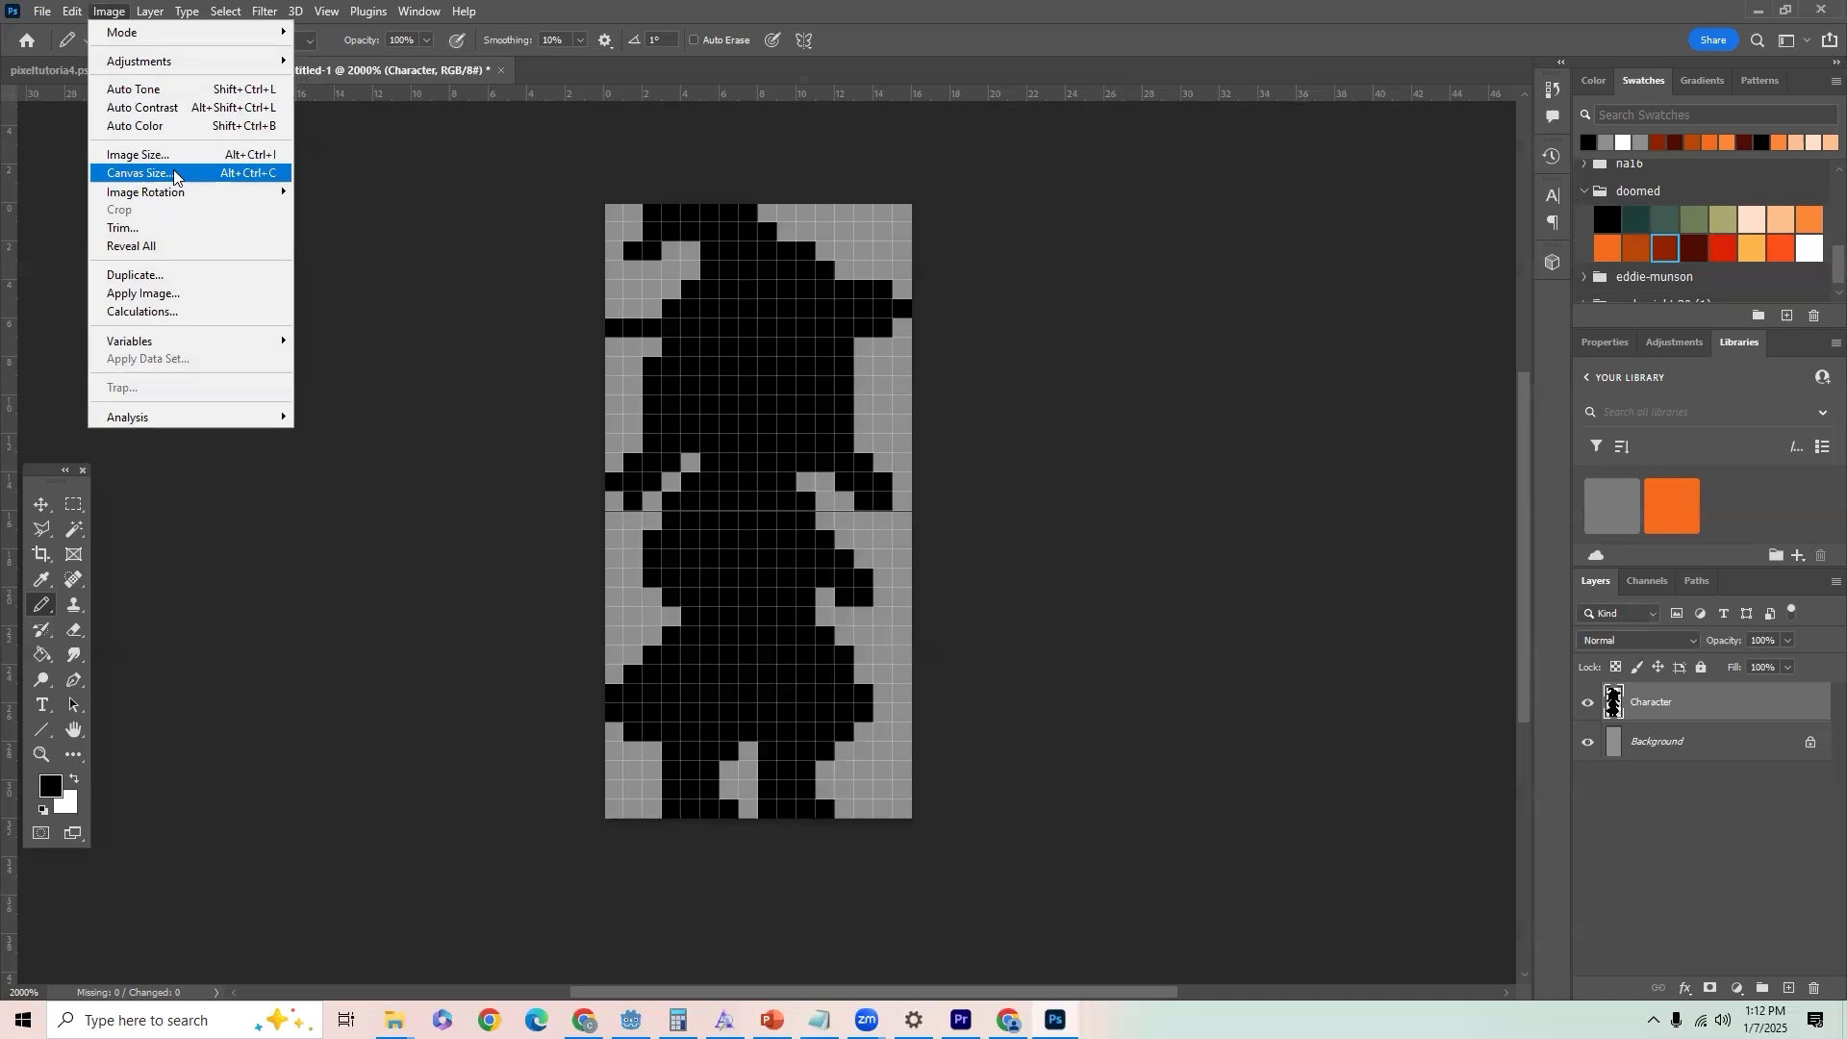
left_click(174, 176)
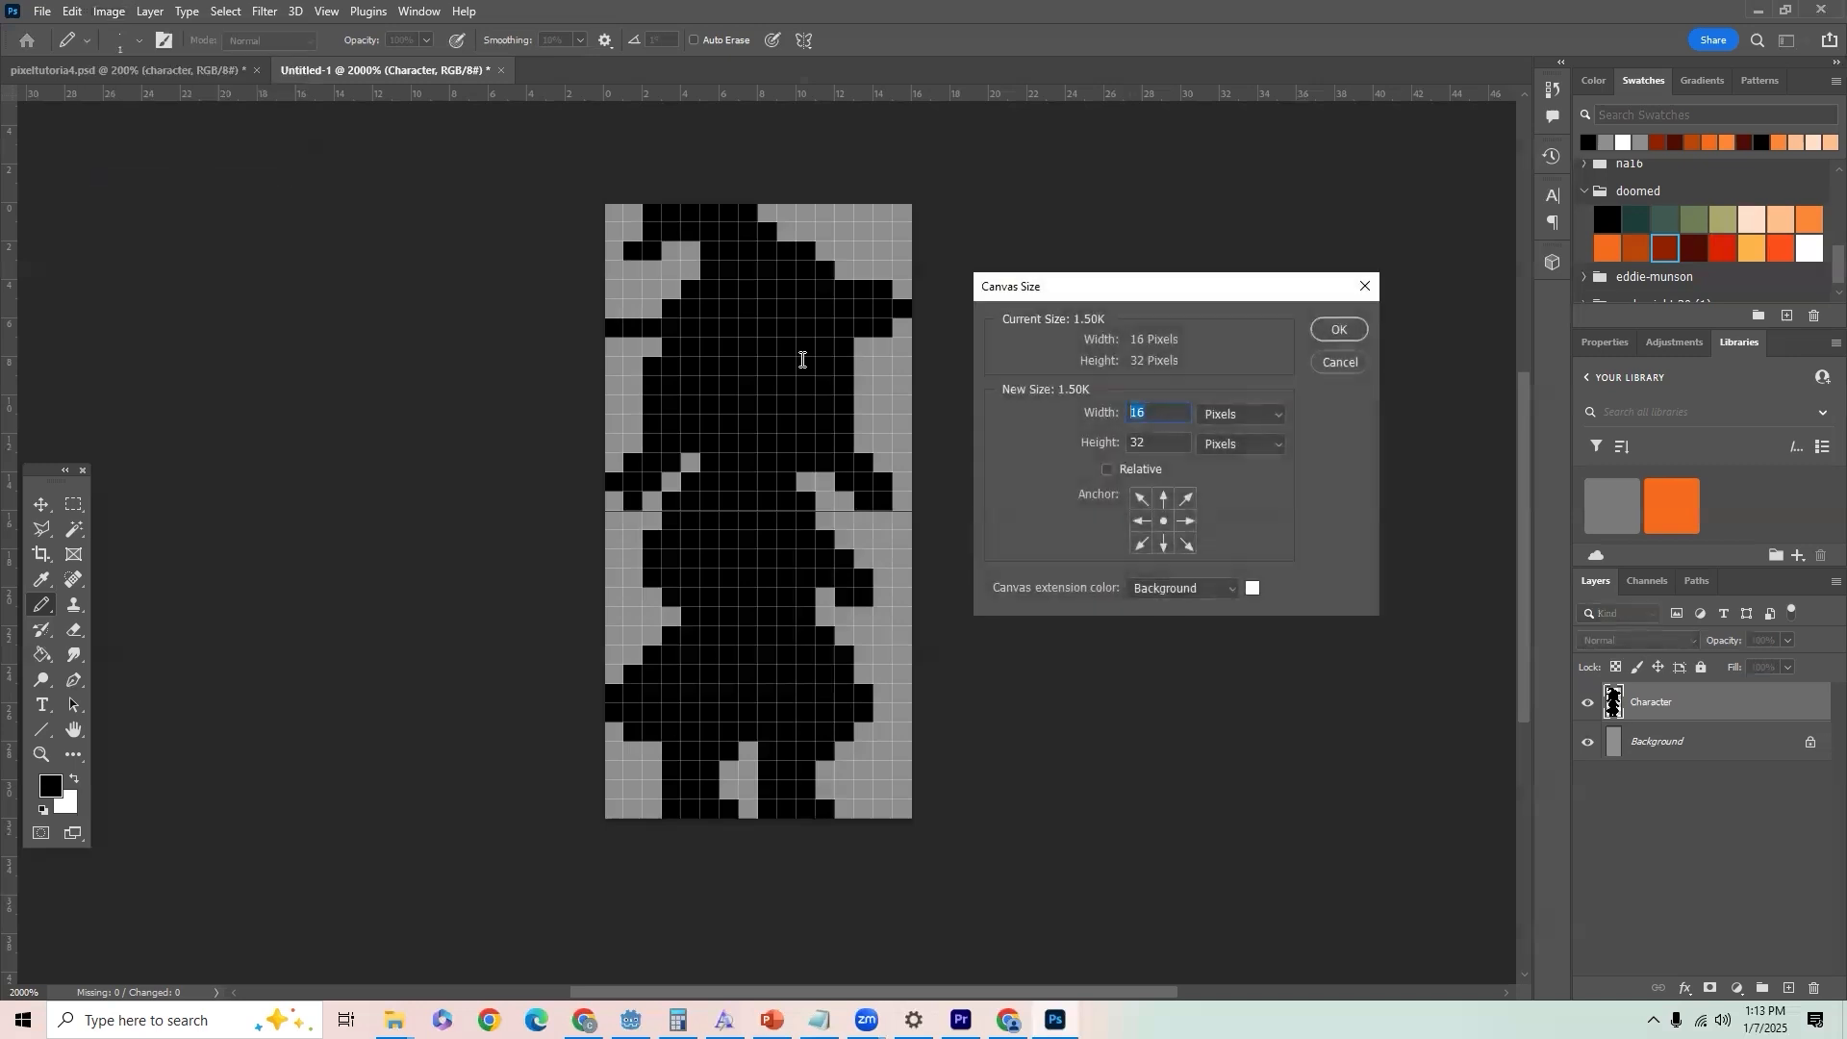
type("320")
key("Tab")
type("180")
left_click(1320, 330)
left_click(40, 991)
type("1000")
key("Return")
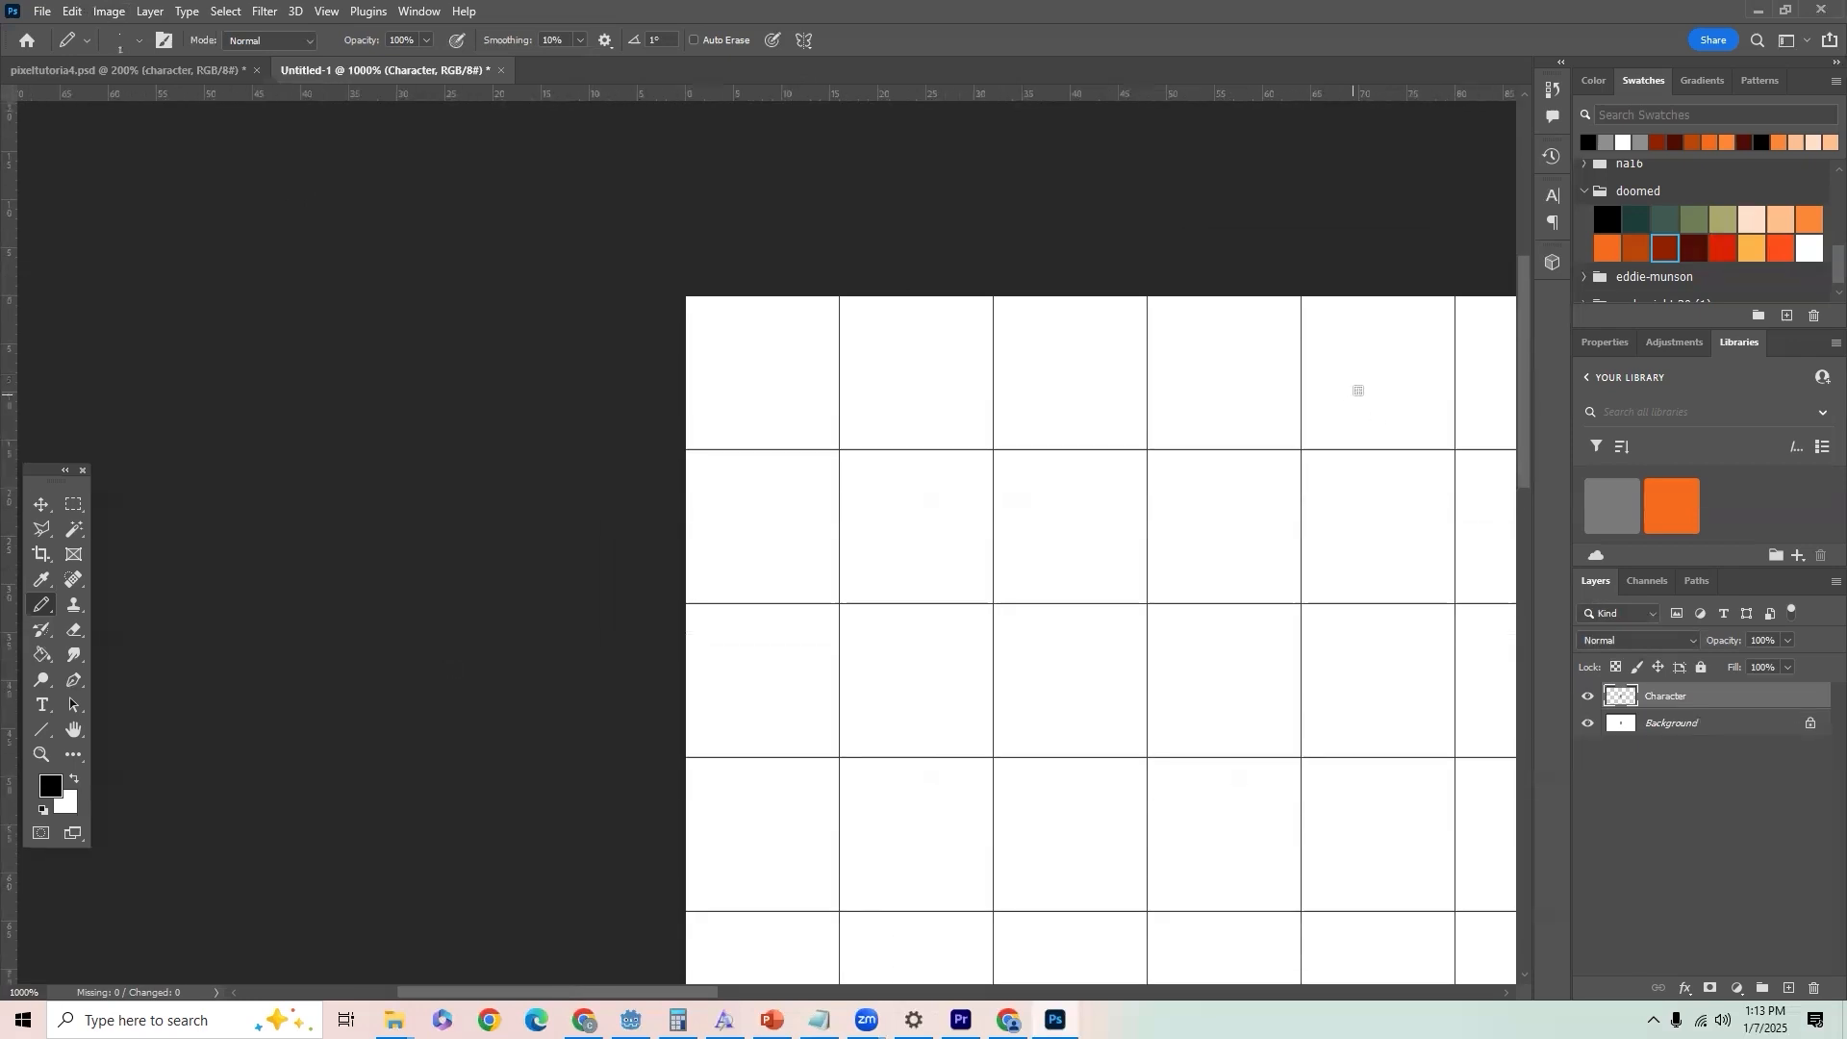
scroll(1492, 433, "down", 2)
scroll(1501, 424, "down", 2)
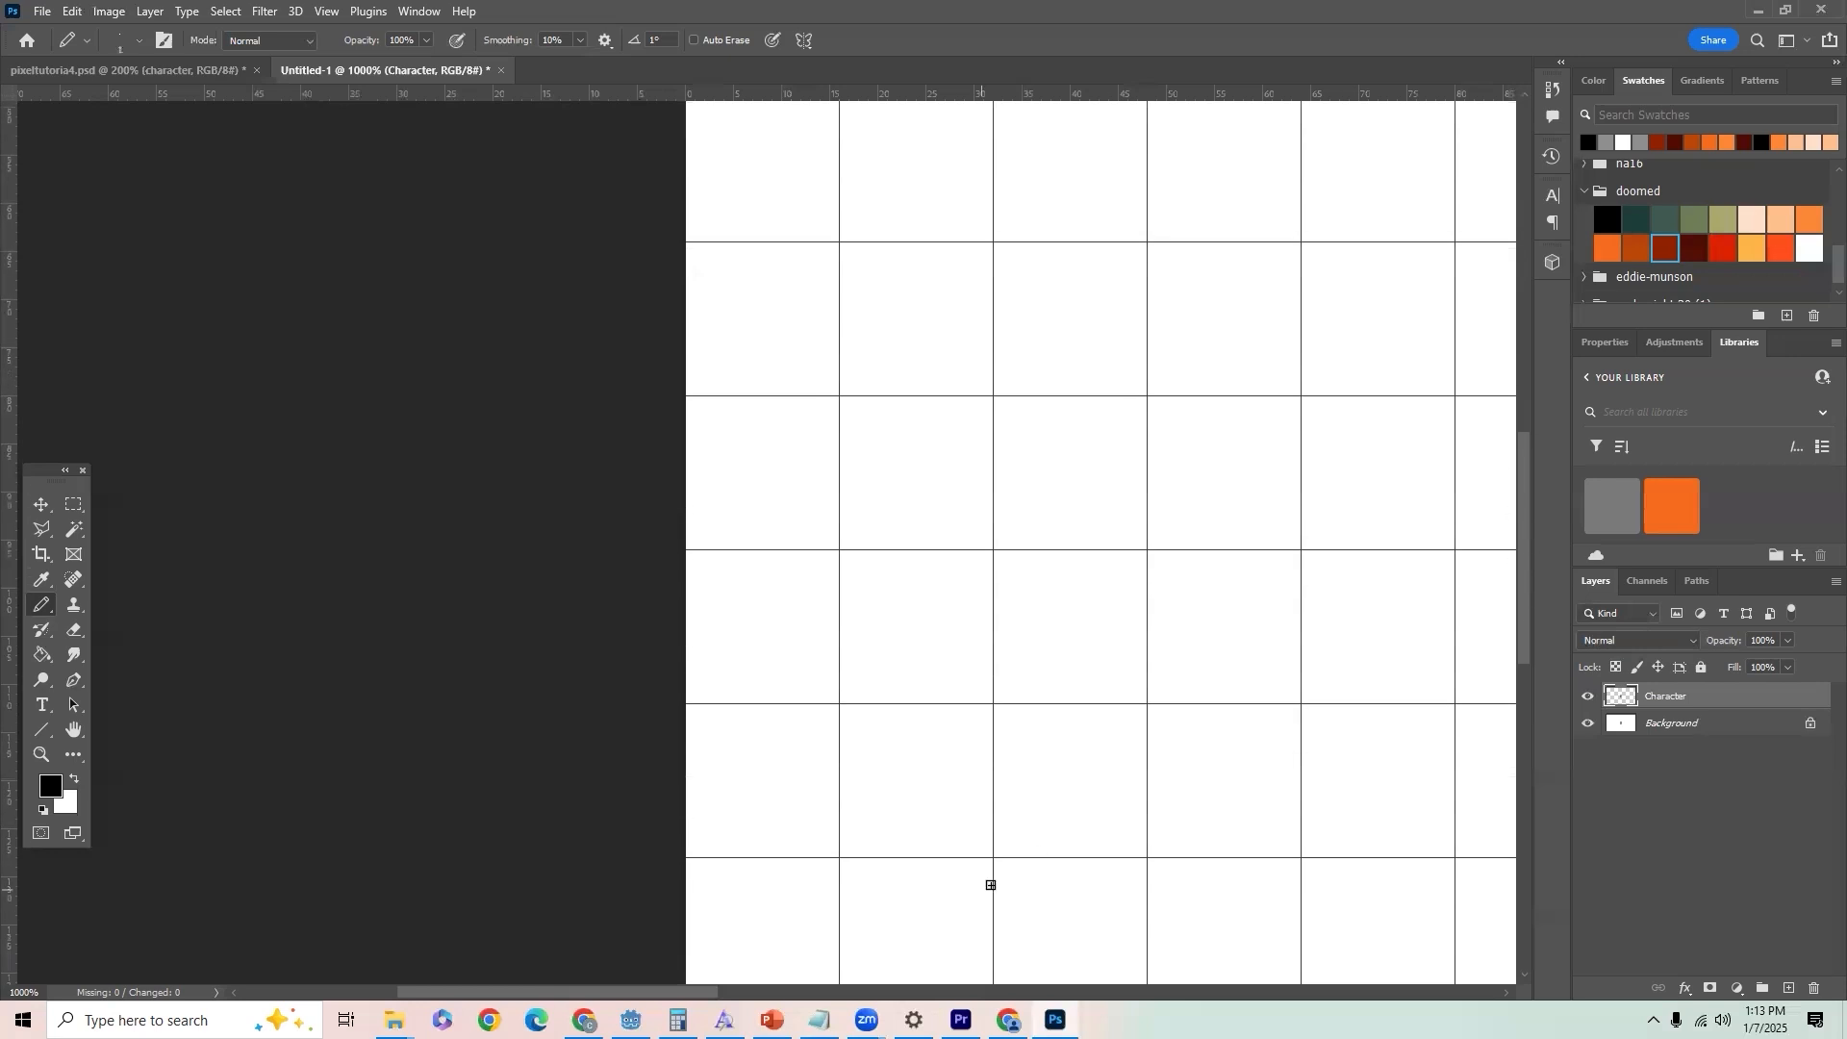
left_click_drag(515, 990, 720, 991)
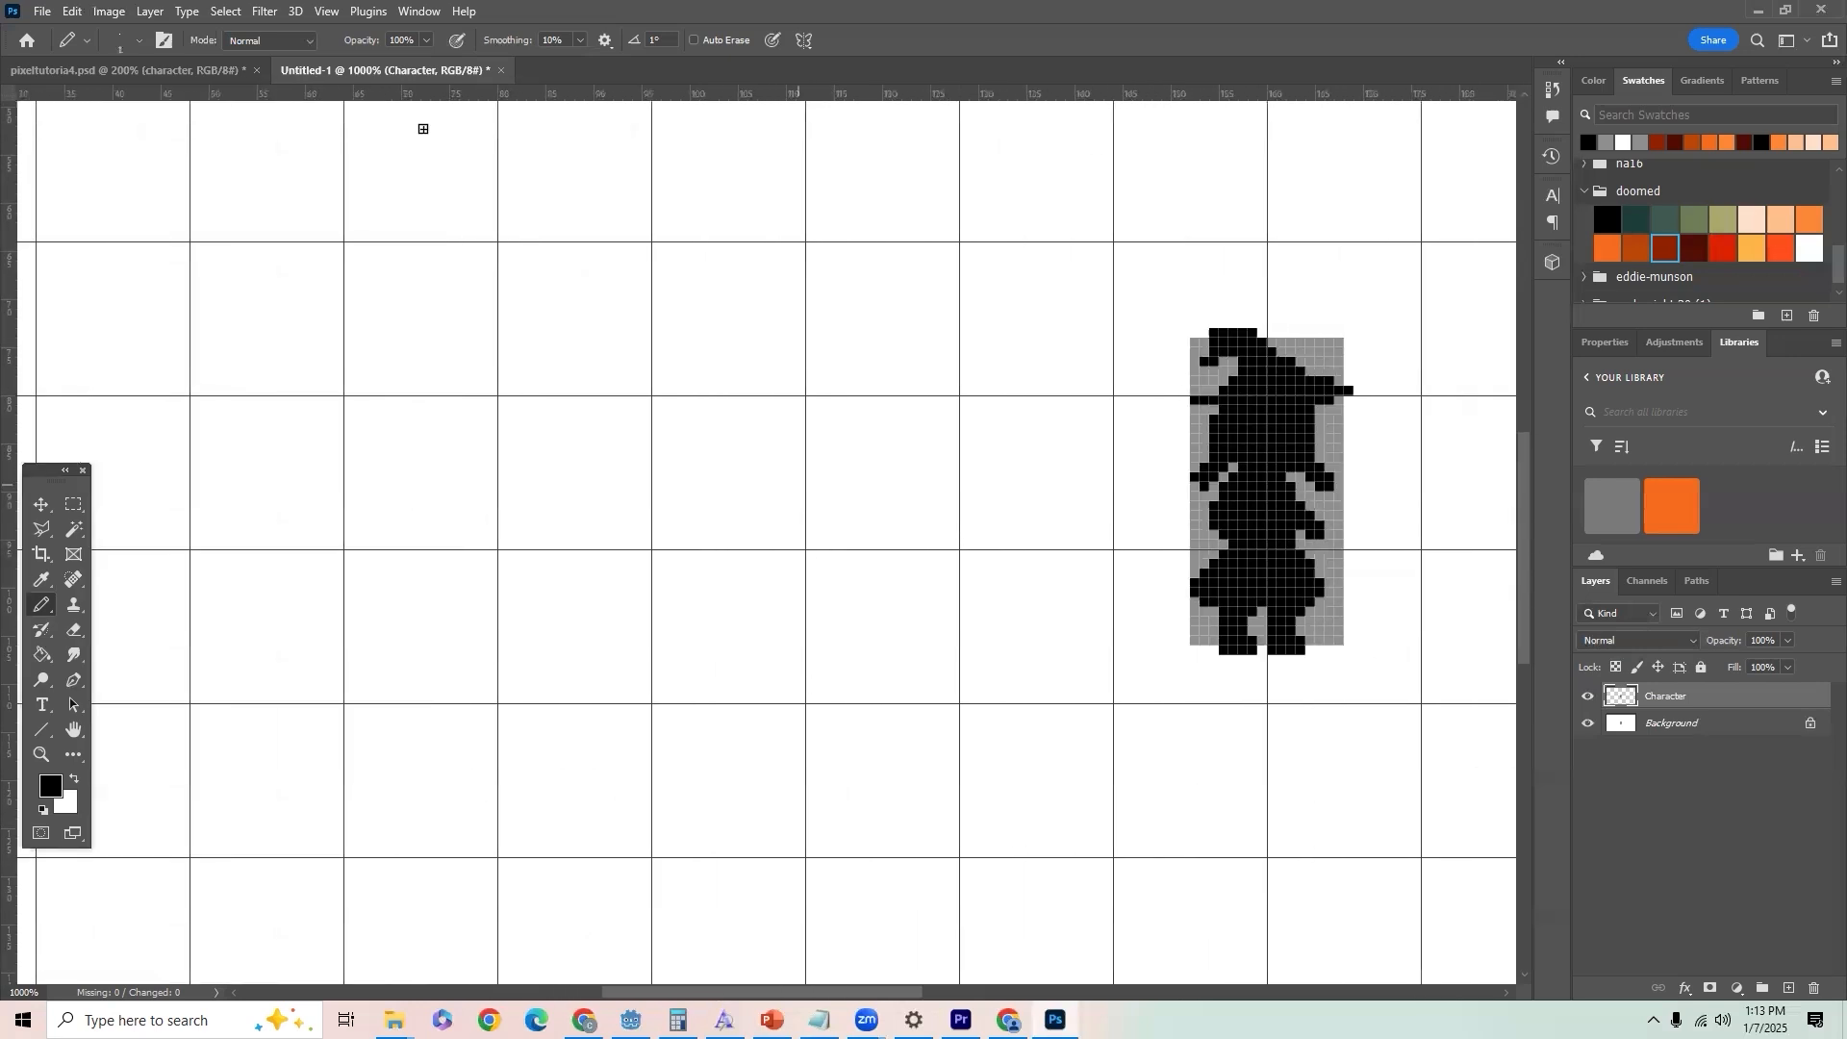
Step: Check the image interpolation preference and the grid's colour, gridline spacing and subdivisions in the program preferences
left_click(74, 11)
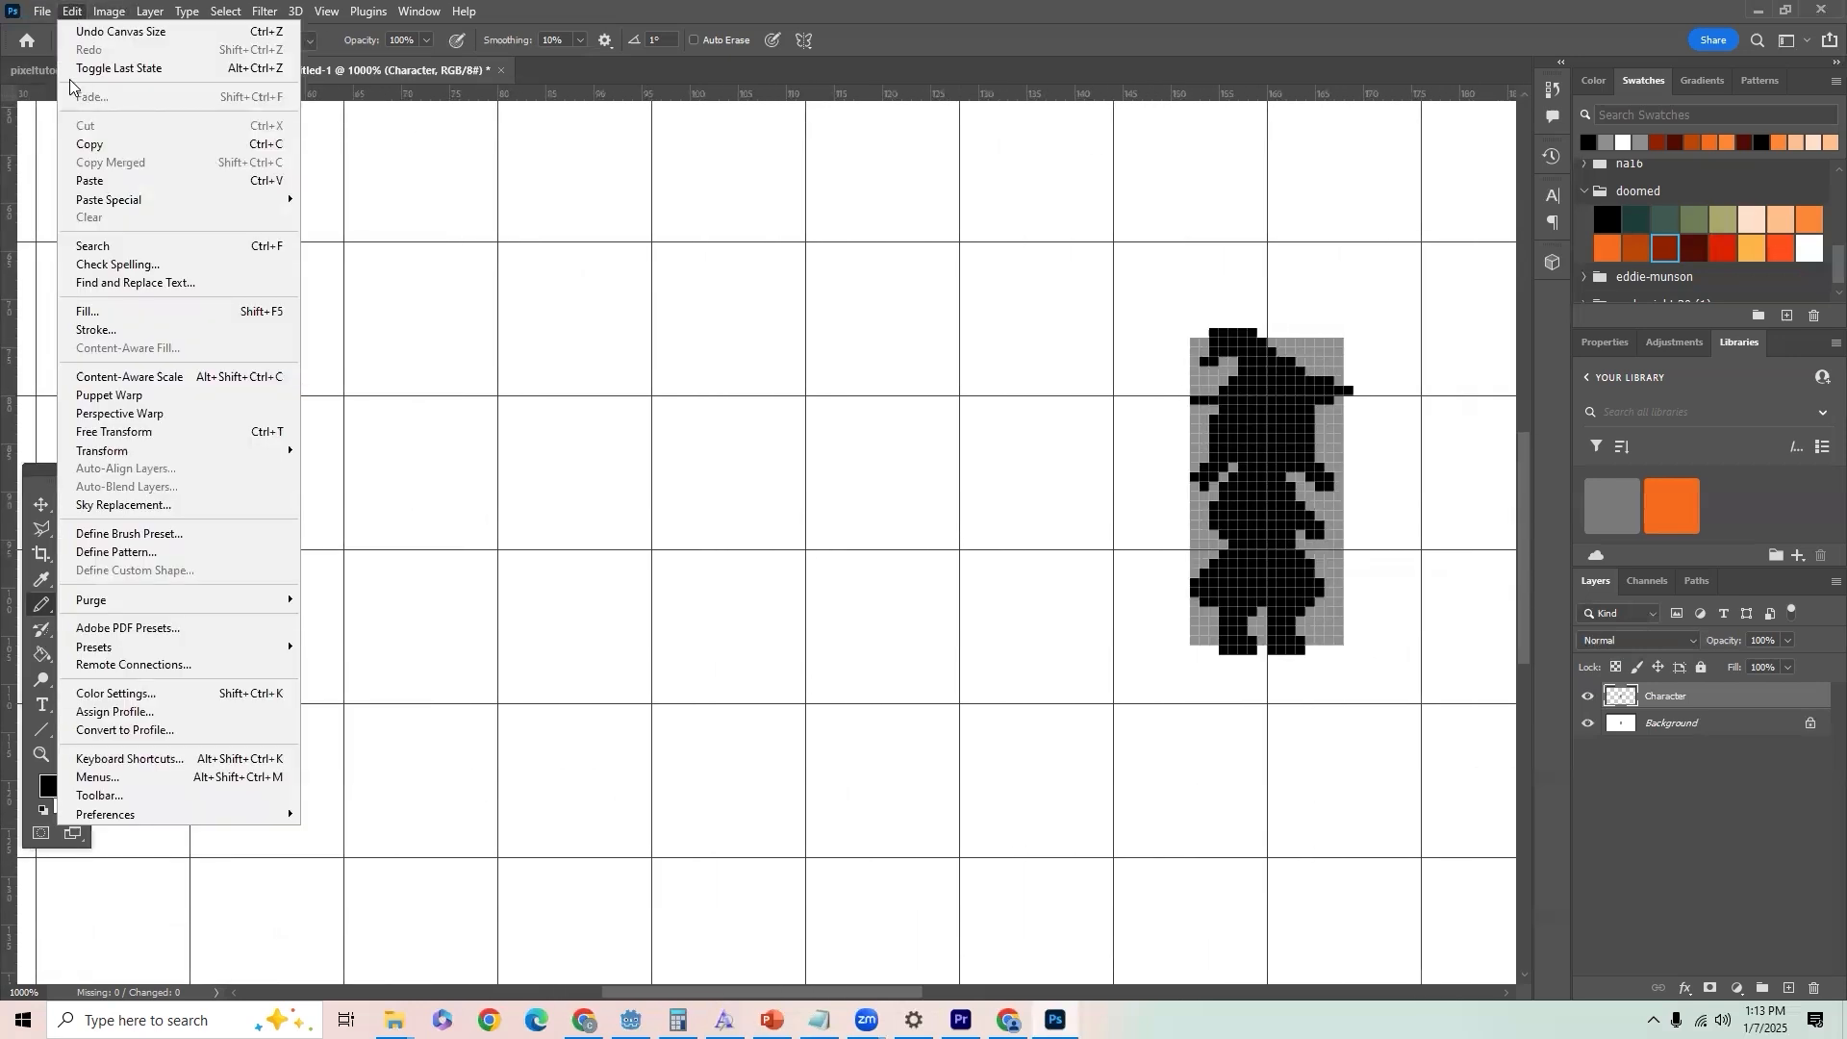
mouse_move(144, 815)
left_click(355, 464)
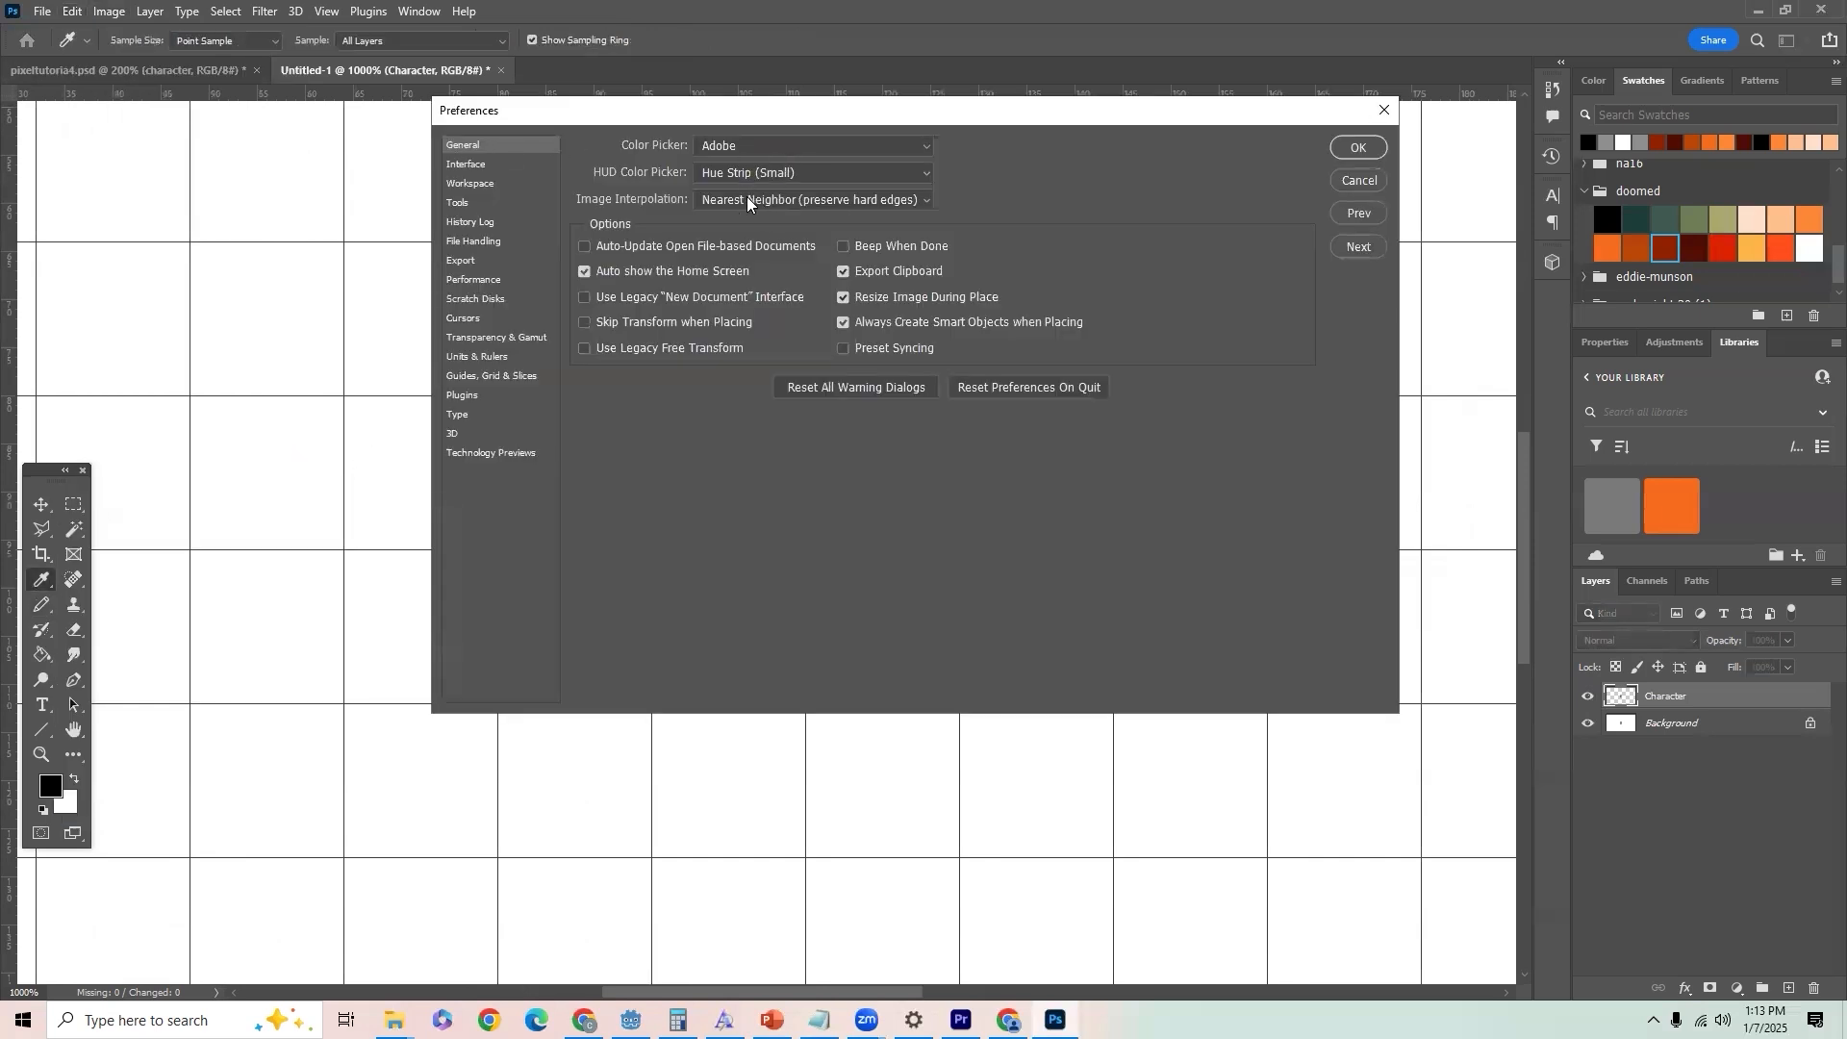
left_click(778, 199)
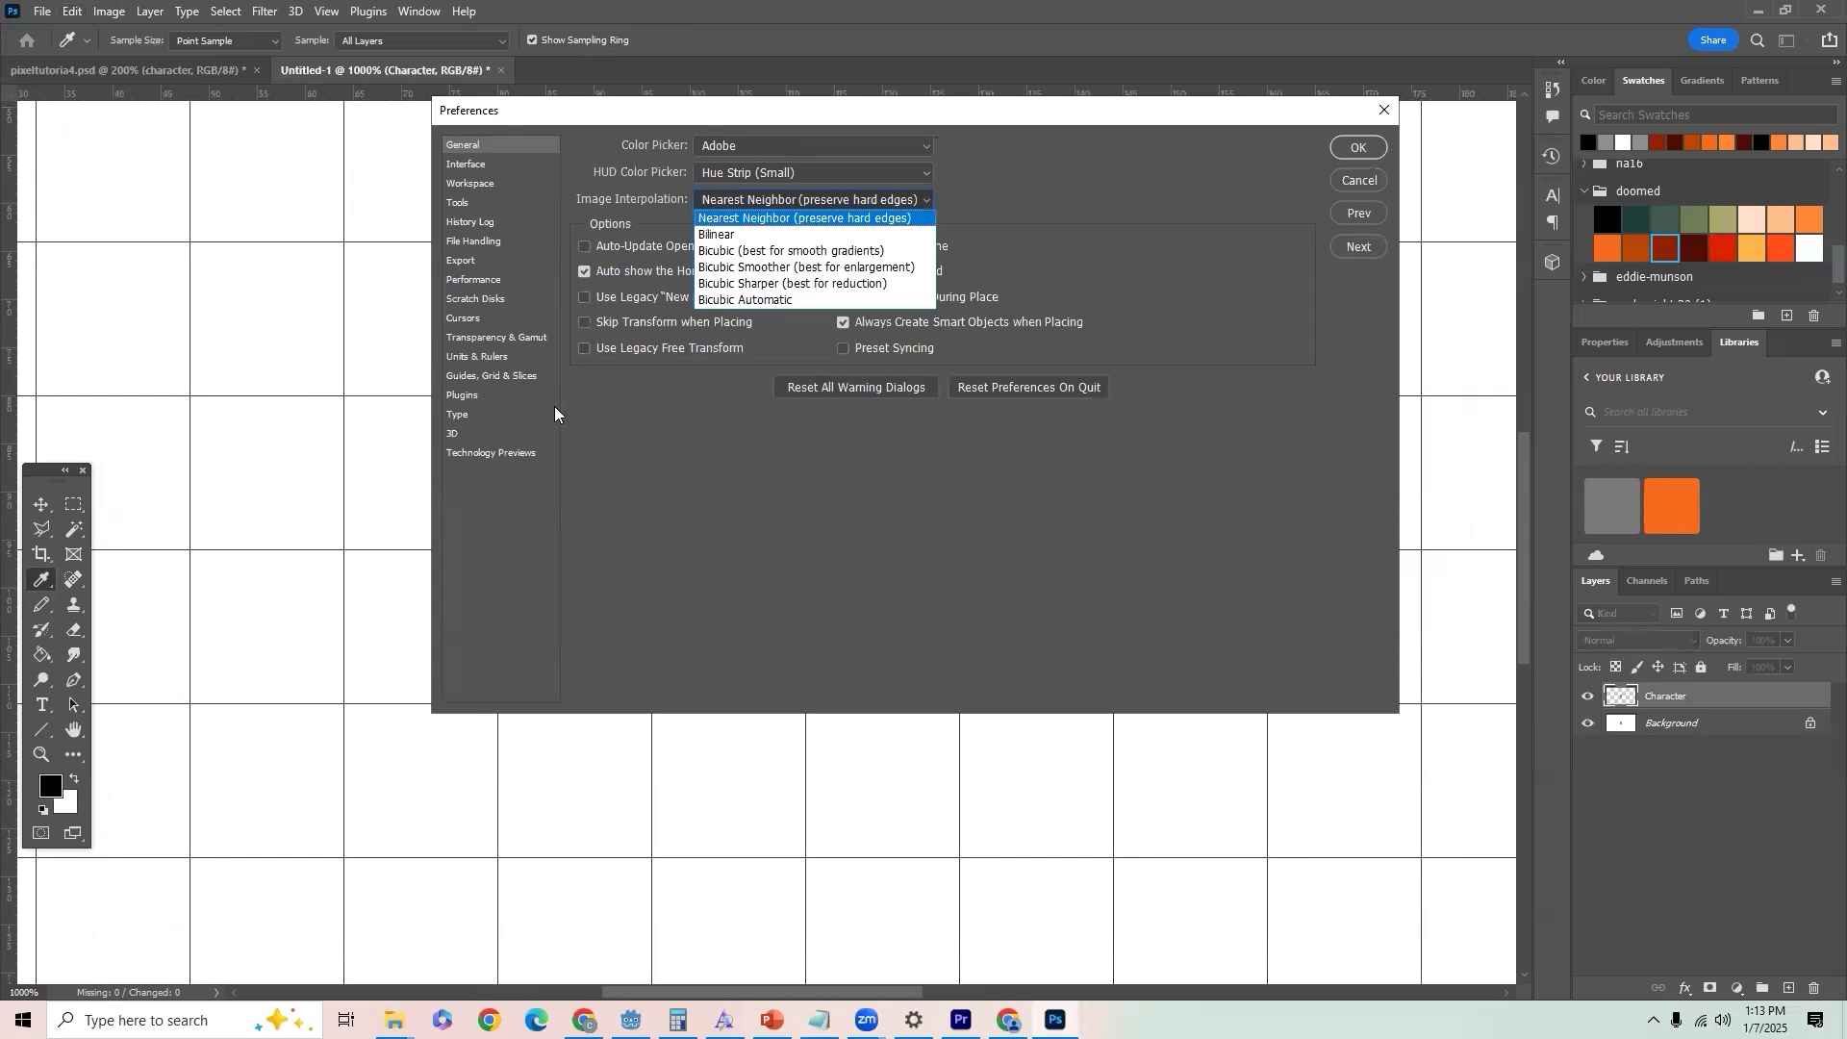
left_click(500, 385)
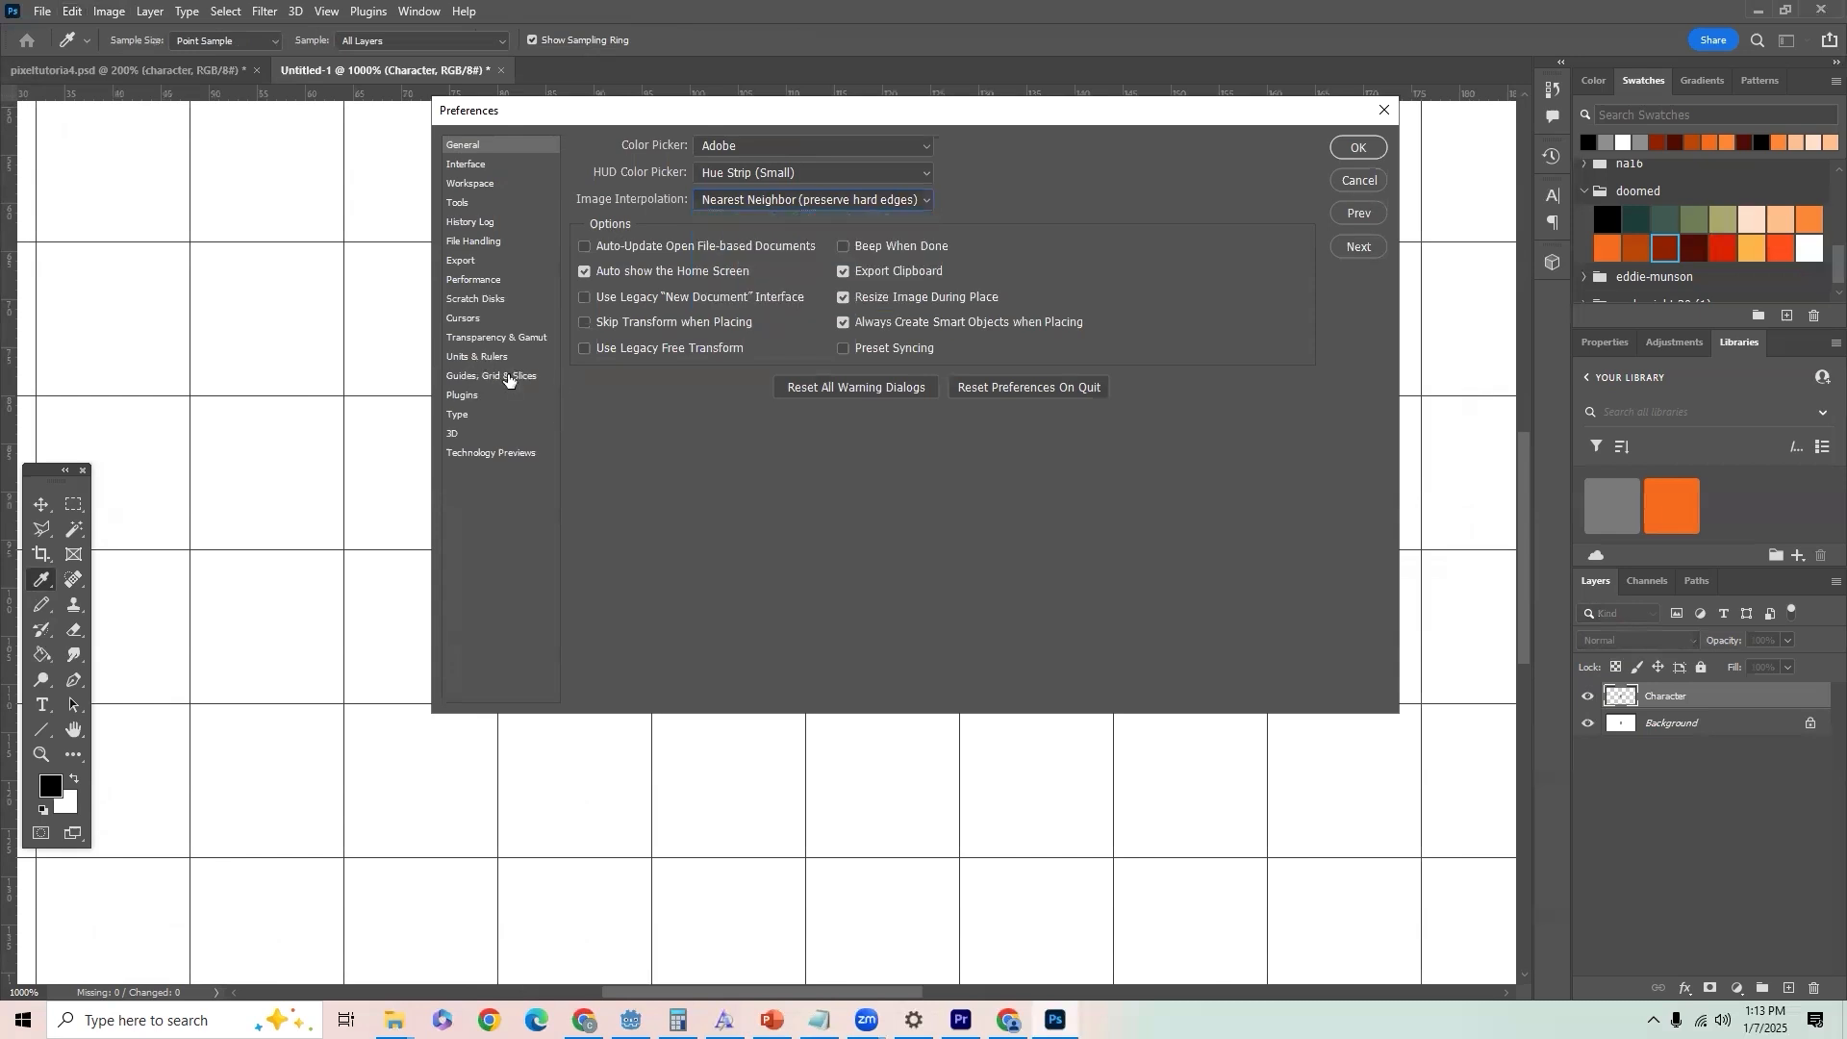
left_click(483, 381)
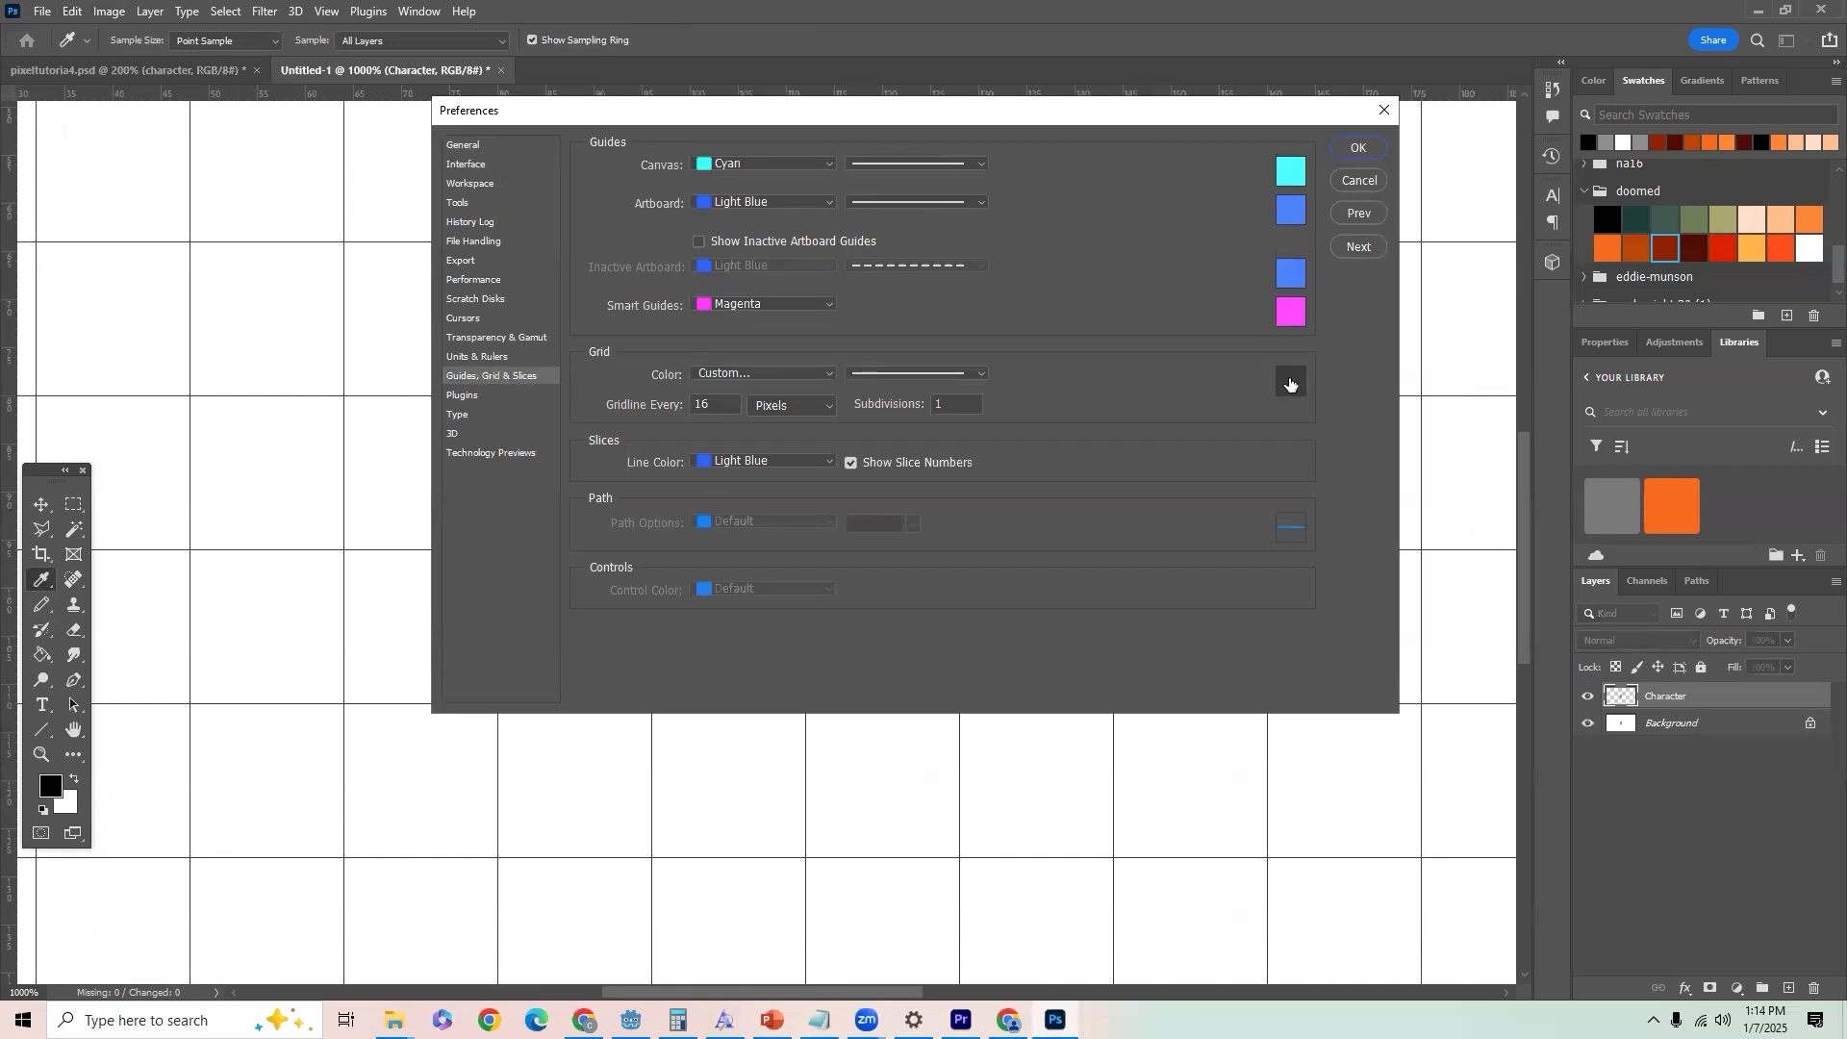
left_click(949, 403)
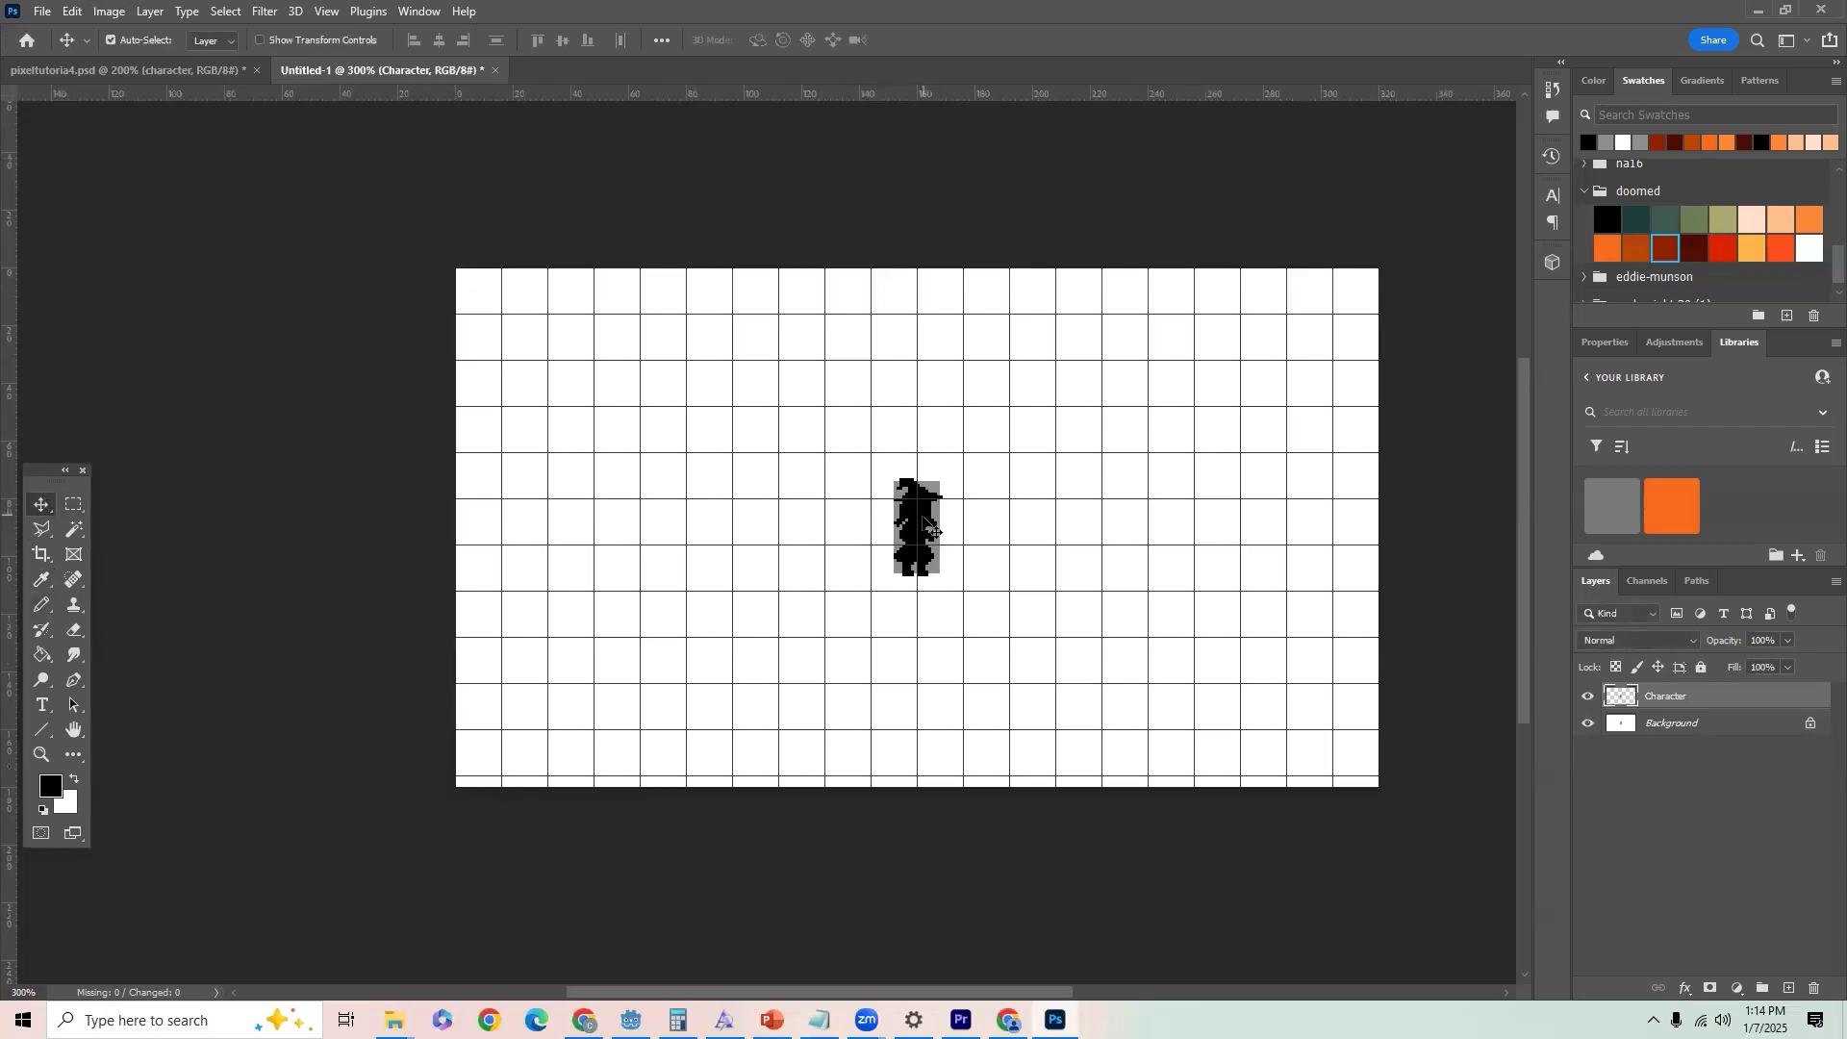
Step: Clear the canvas selection and place the character near the canvas's lower-left corner, in the second grid column with its feet on a gridline
left_click_drag(933, 532, 556, 697)
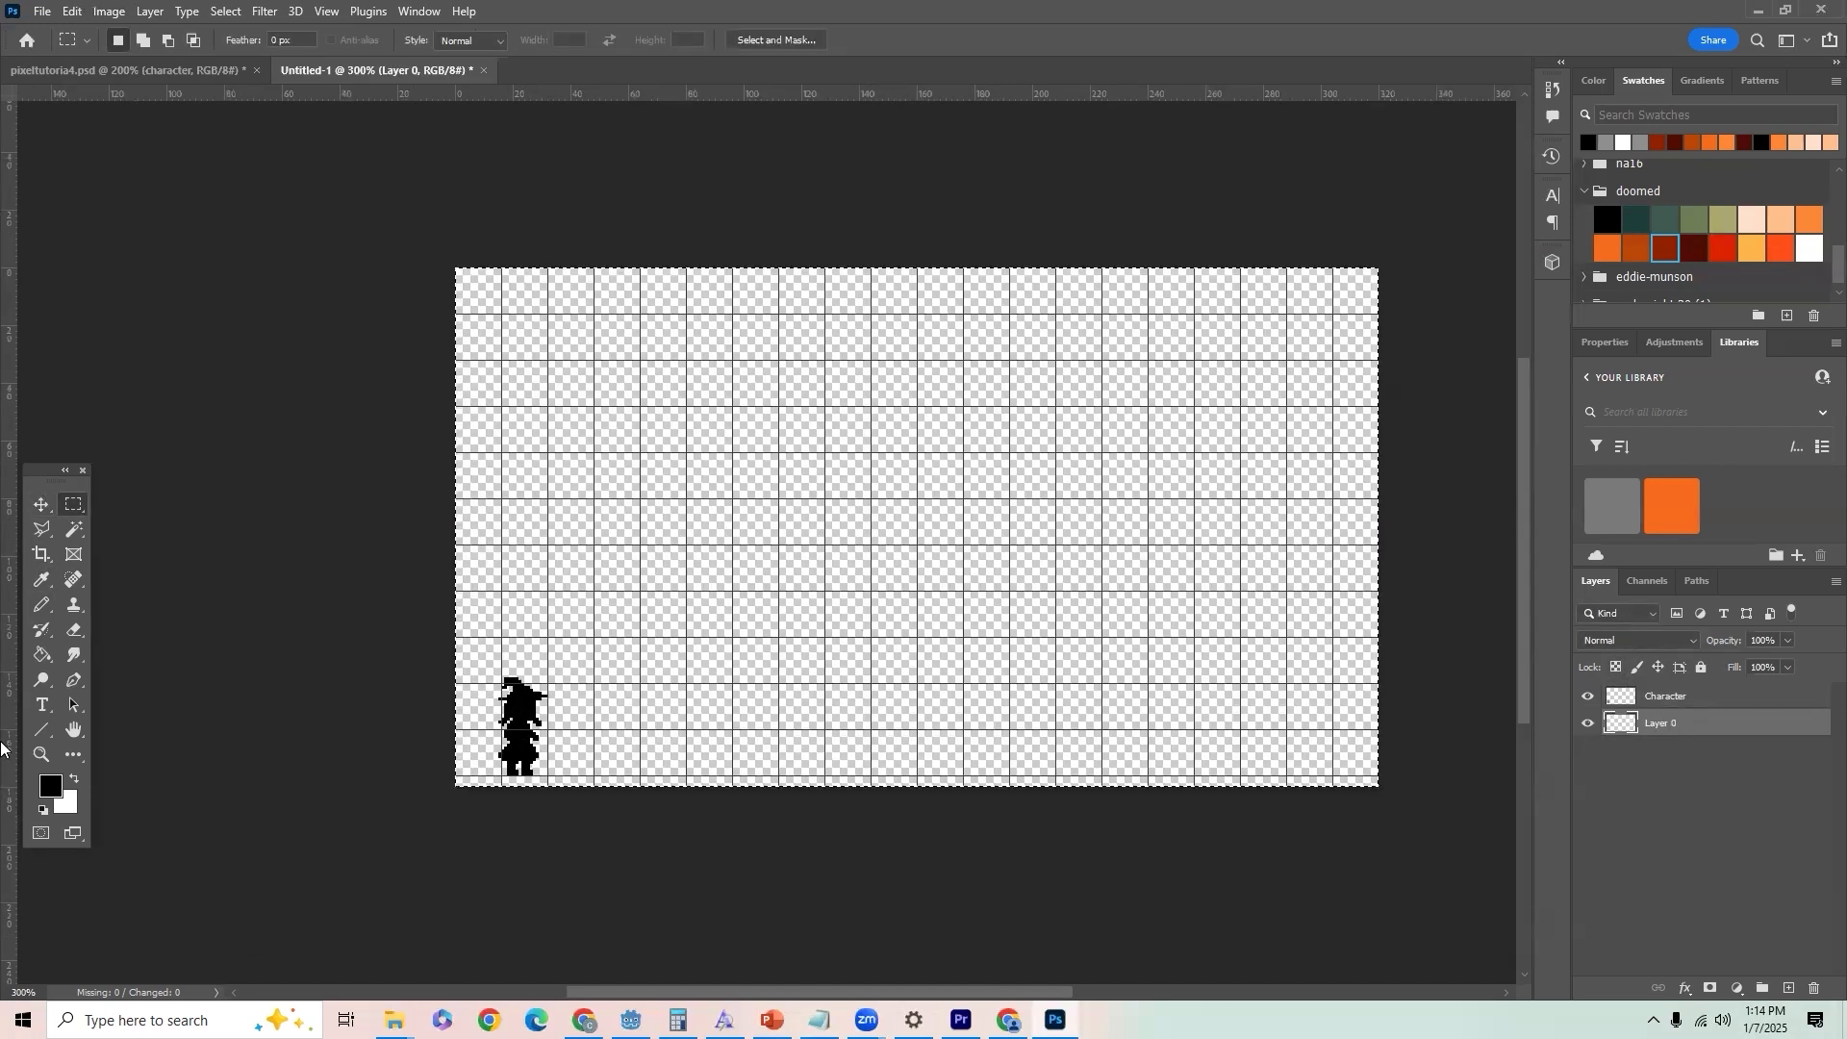
left_click(41, 504)
key("ctrl+d")
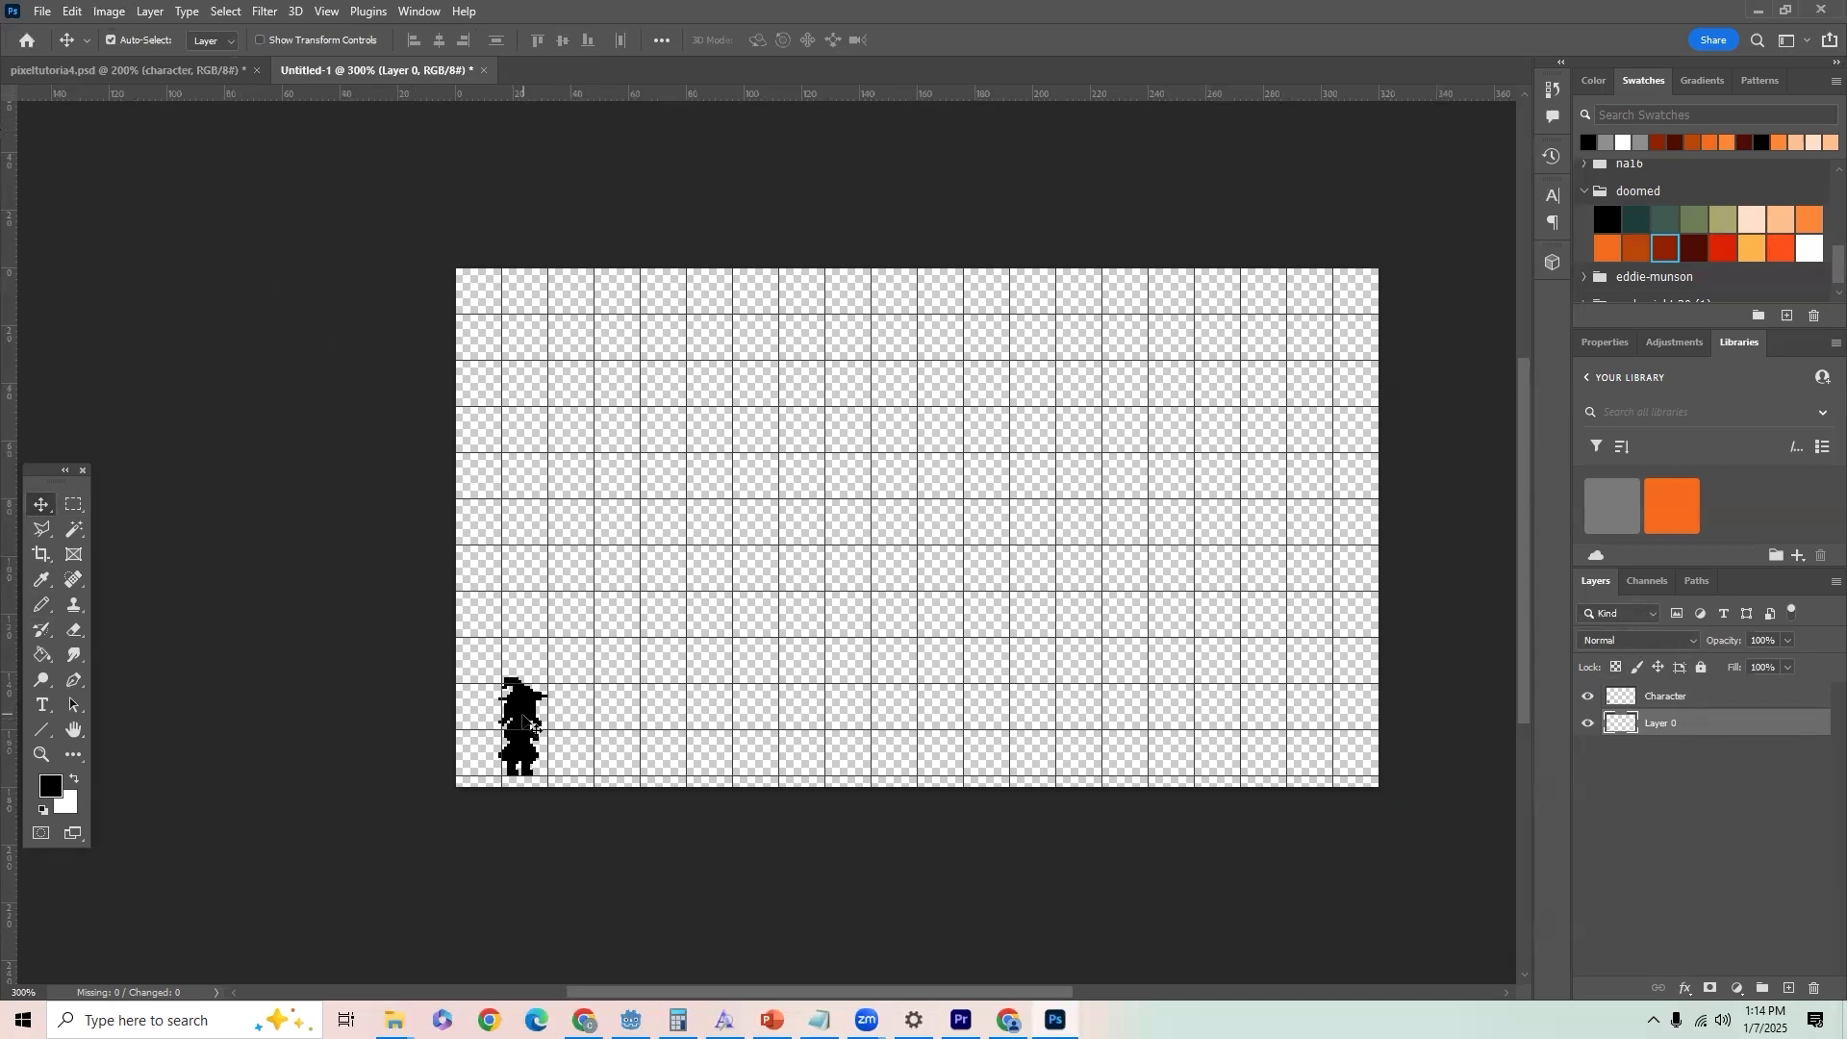
left_click(1701, 696)
mouse_move(524, 697)
left_mouse_down()
mouse_move(528, 644)
mouse_move(531, 675)
left_mouse_up()
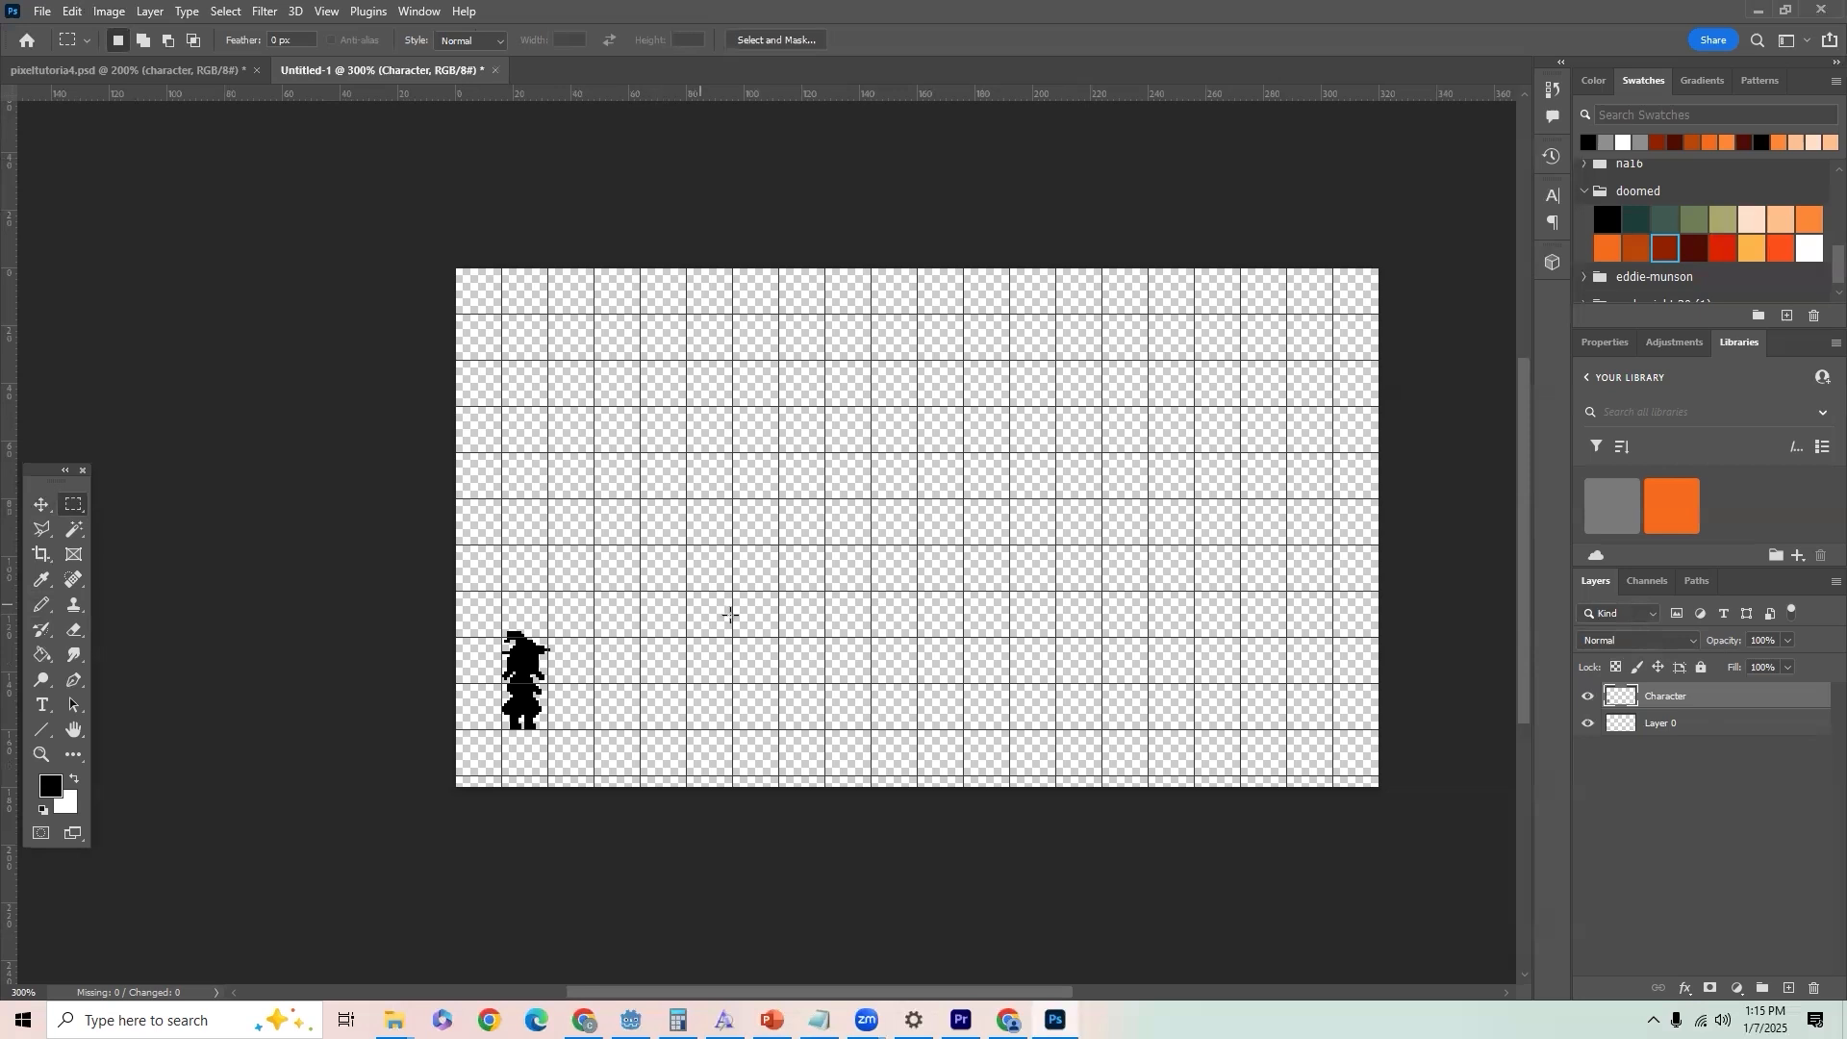
Step: Add a new layer named sky directly above Layer 0
left_click(1679, 734)
left_click(1789, 987)
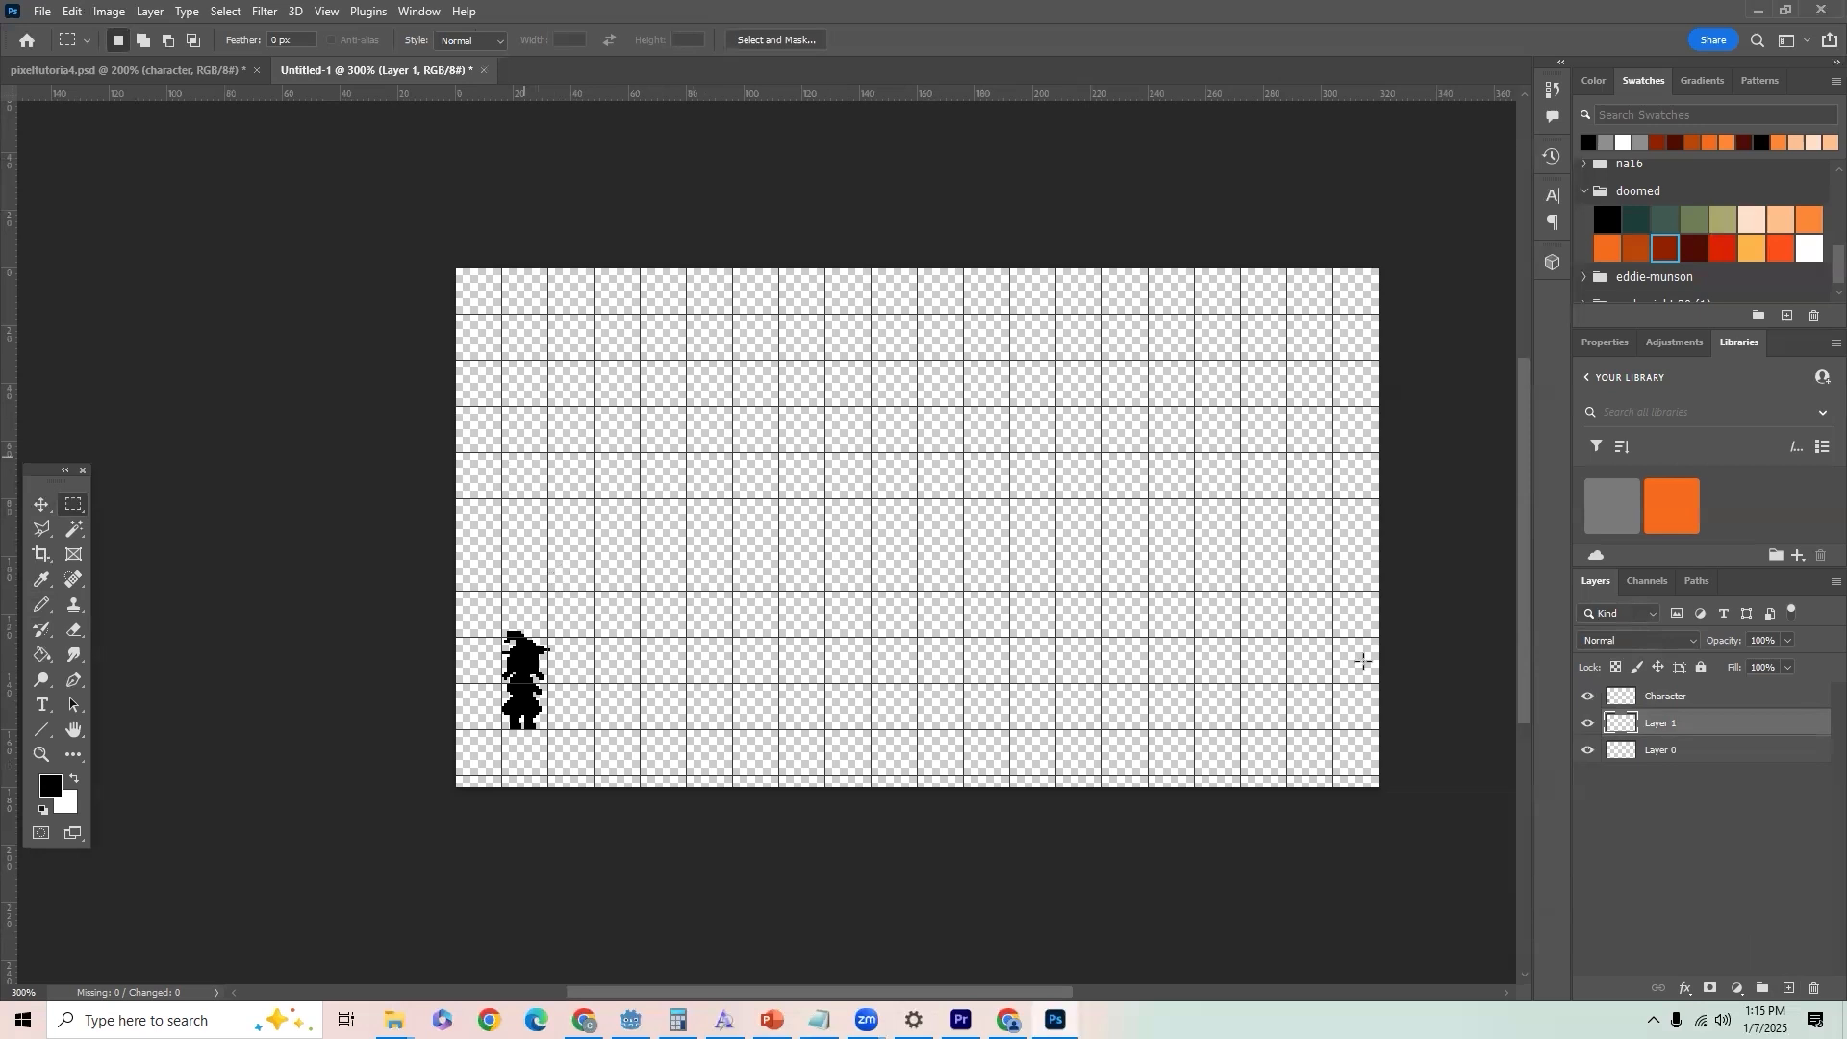
double_click(1665, 722)
type("sky")
key("Return")
Step: Fill the upper six grid rows across the full canvas width on the sky layer with the light olive-green doomed swatch
left_click_drag(455, 269, 1400, 544)
left_click(1724, 219)
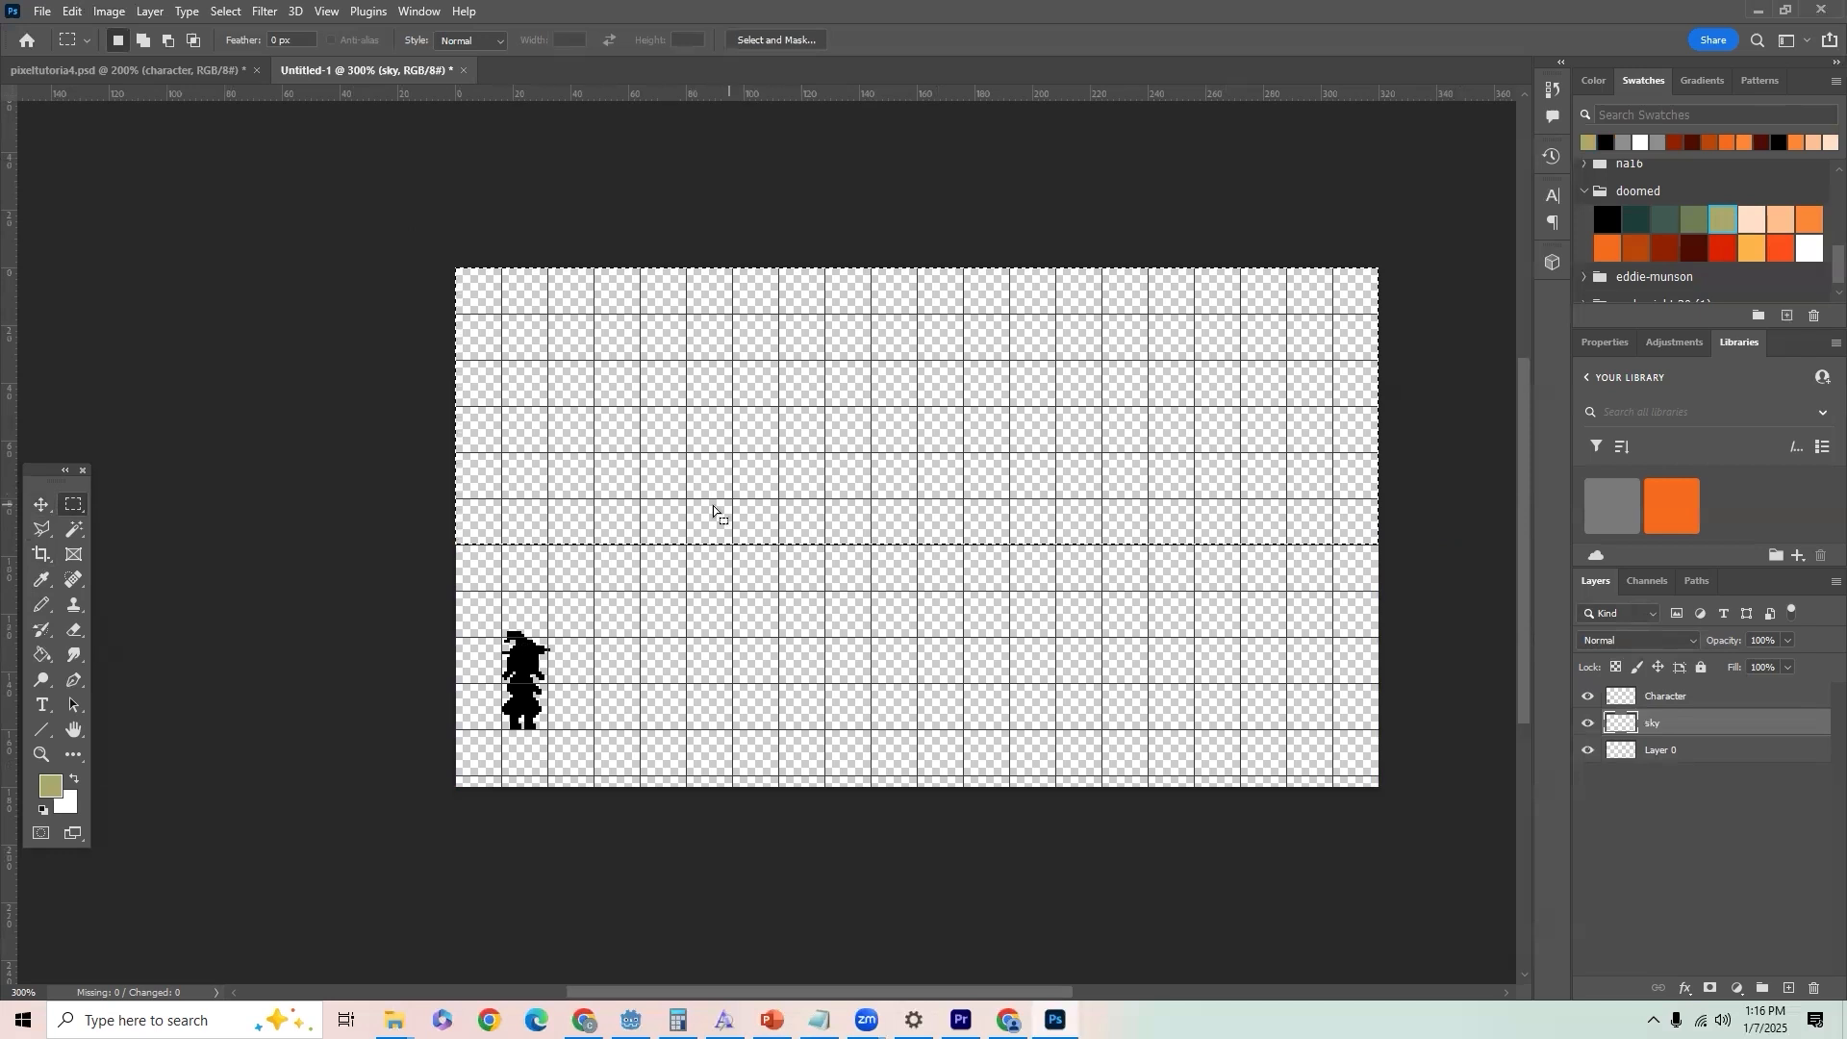
key("alt+BackSpace")
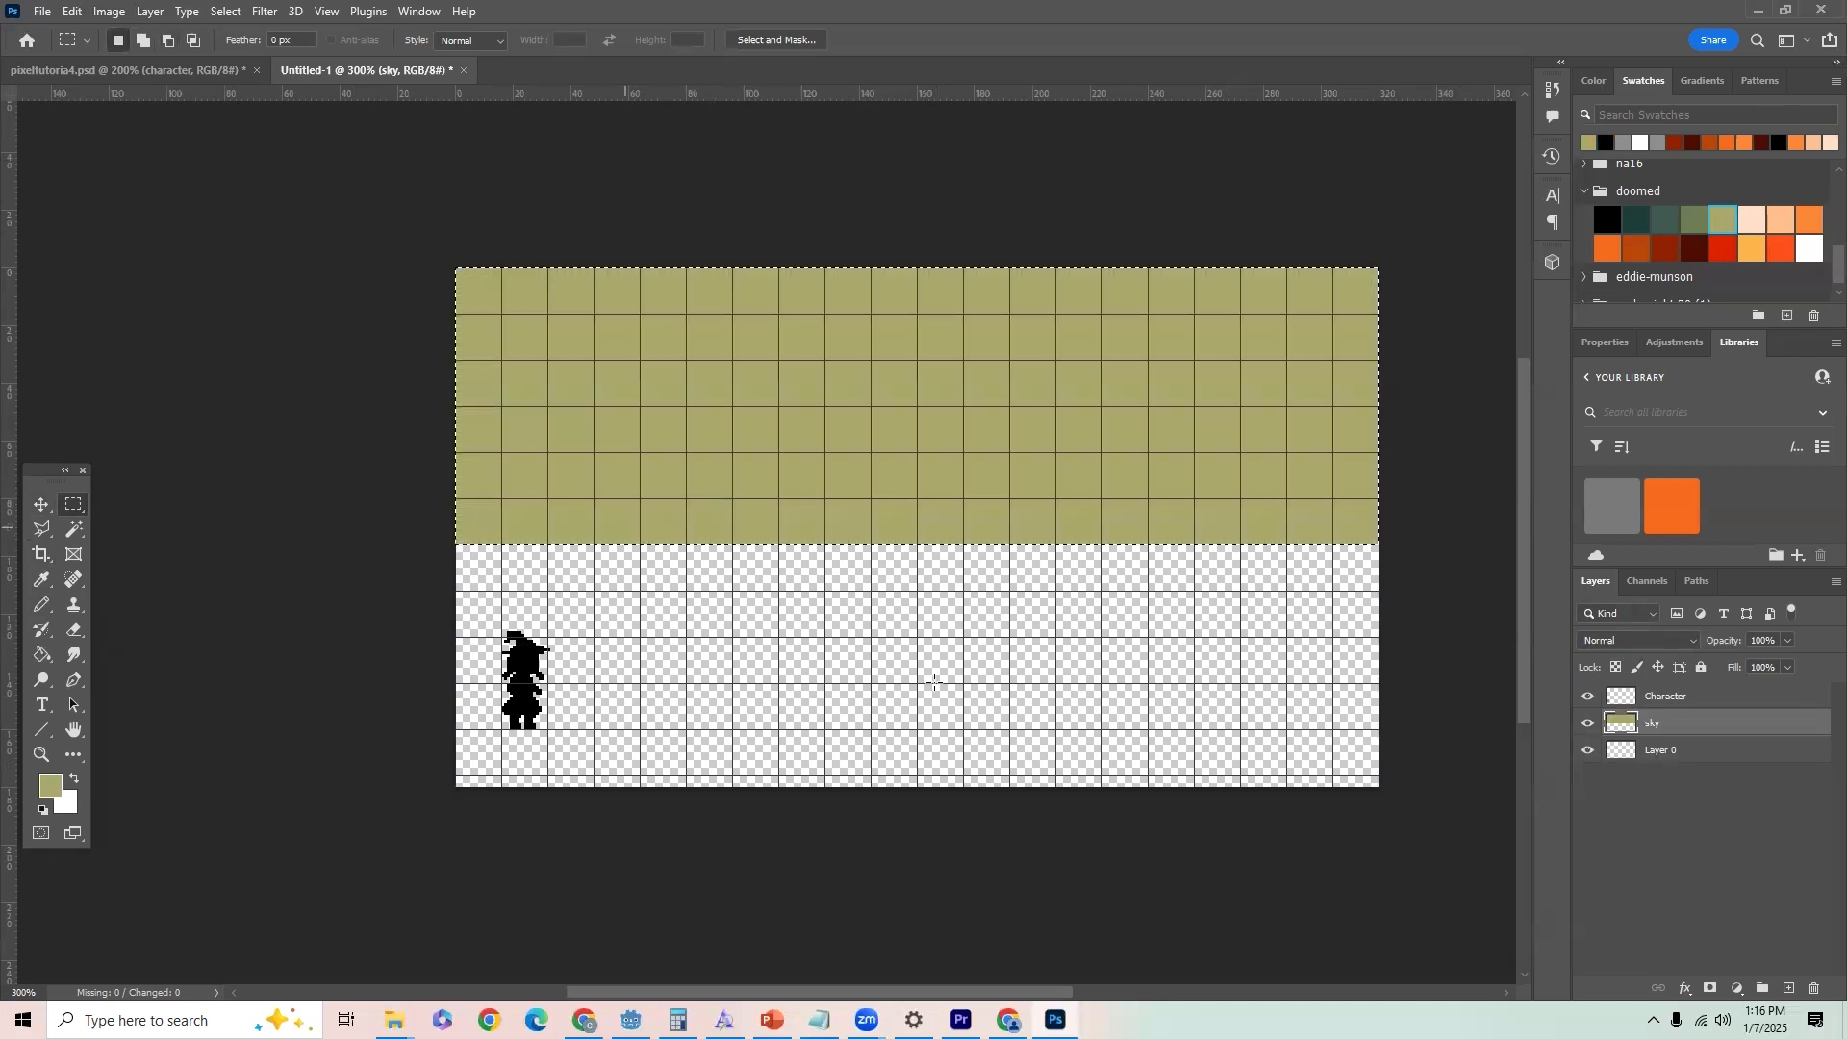
Step: Try filling the area below the sky with the dark orange swatch, then undo the fill and deselect
left_click_drag(1399, 806, 202, 545)
left_click(1636, 248)
key("alt+BackSpace")
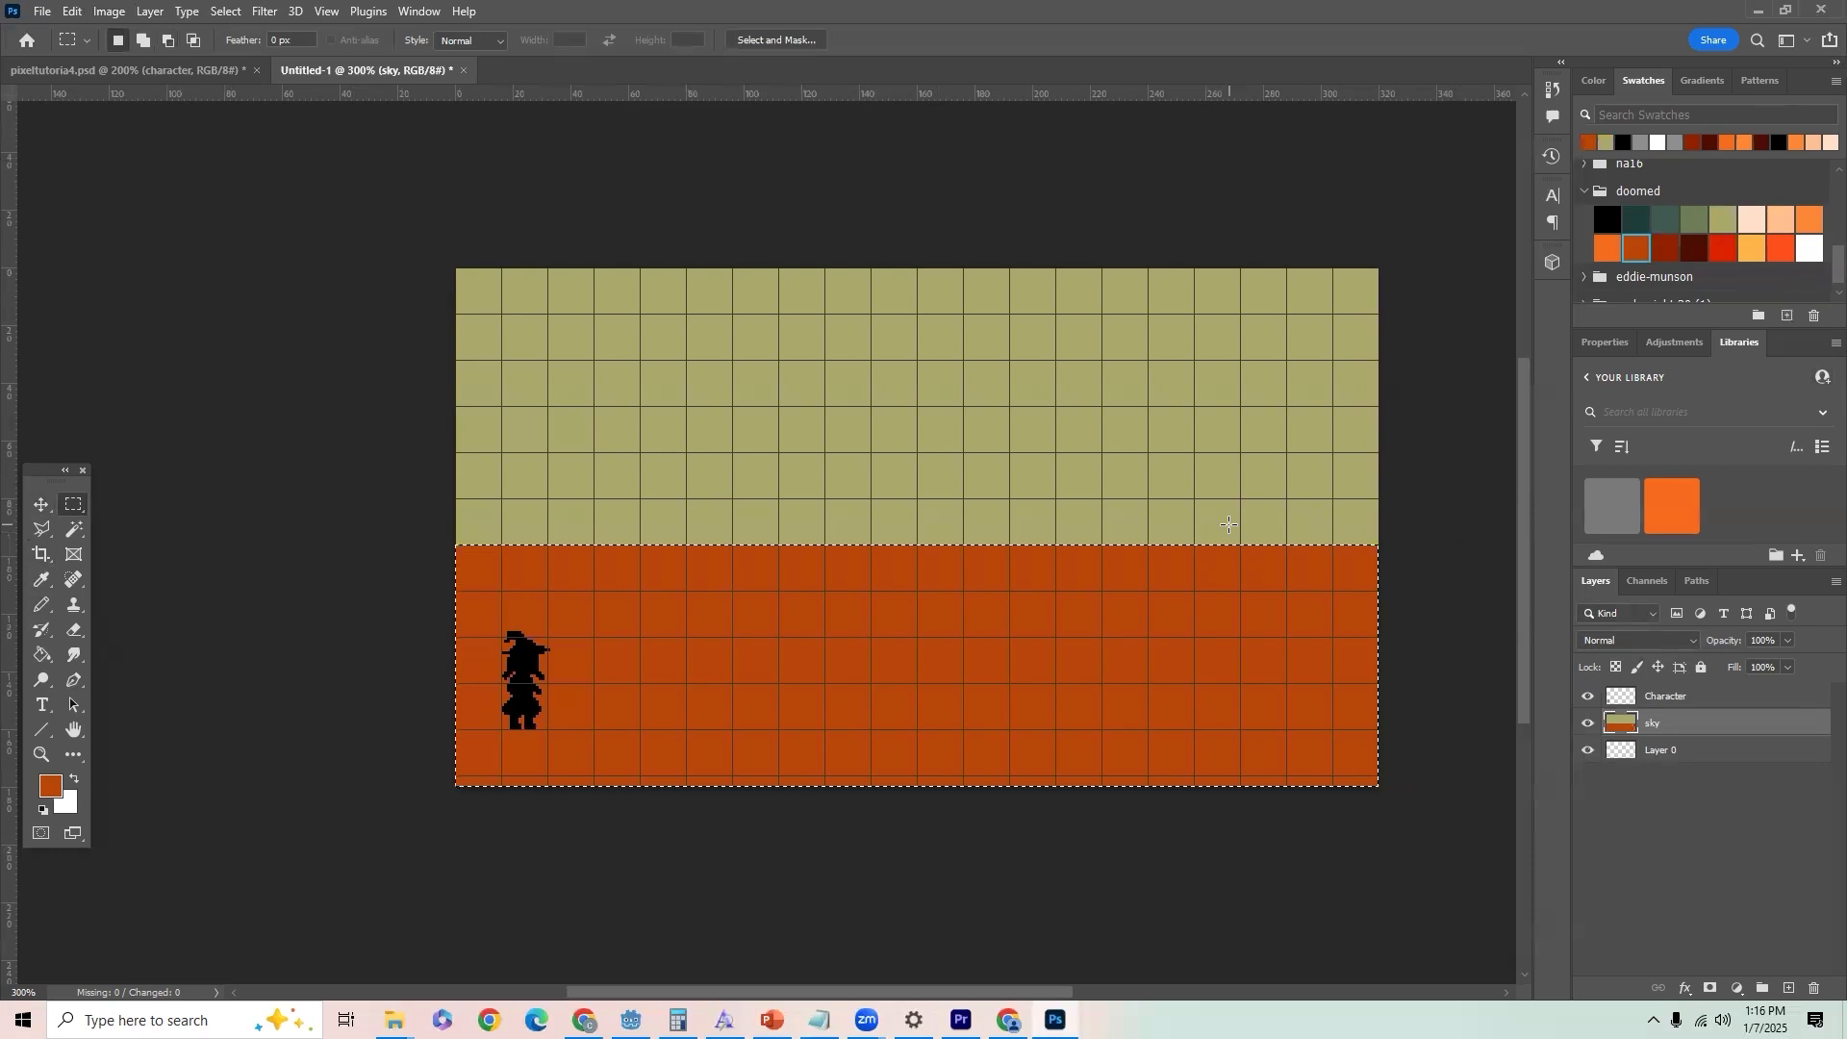
key("ctrl+z")
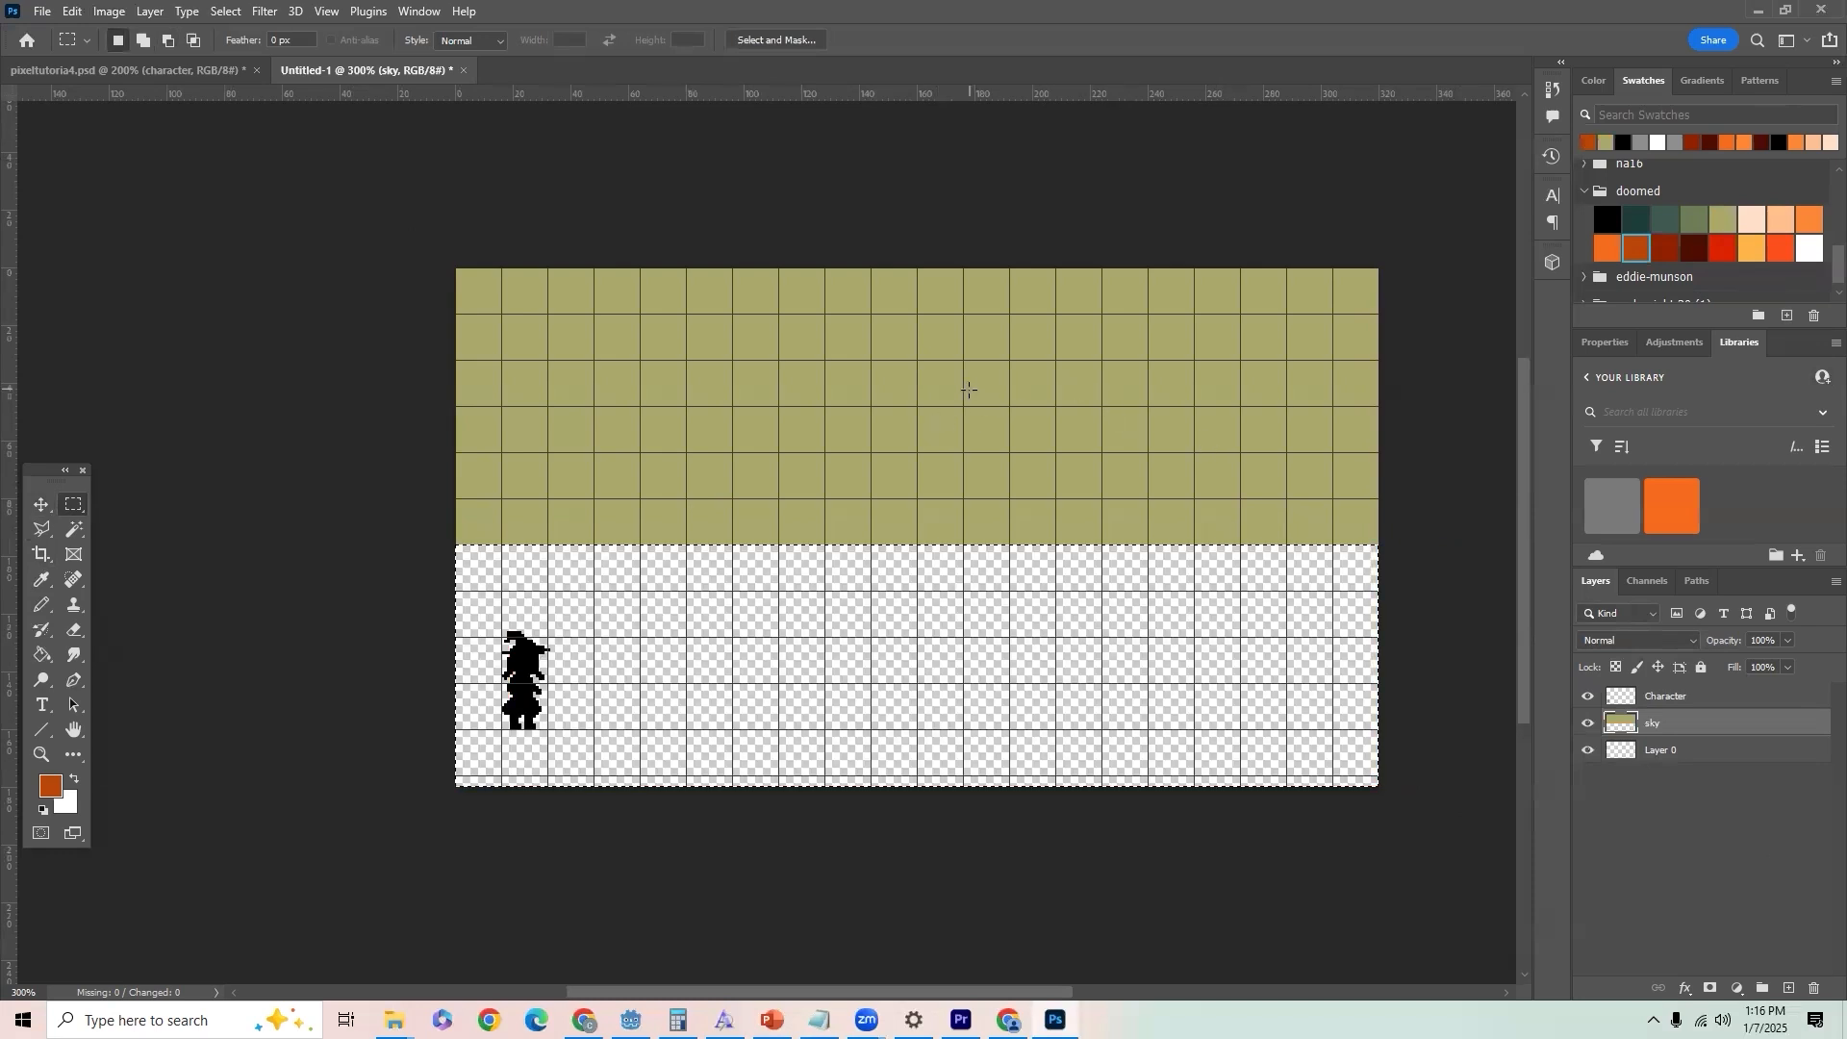
key("ctrl+d")
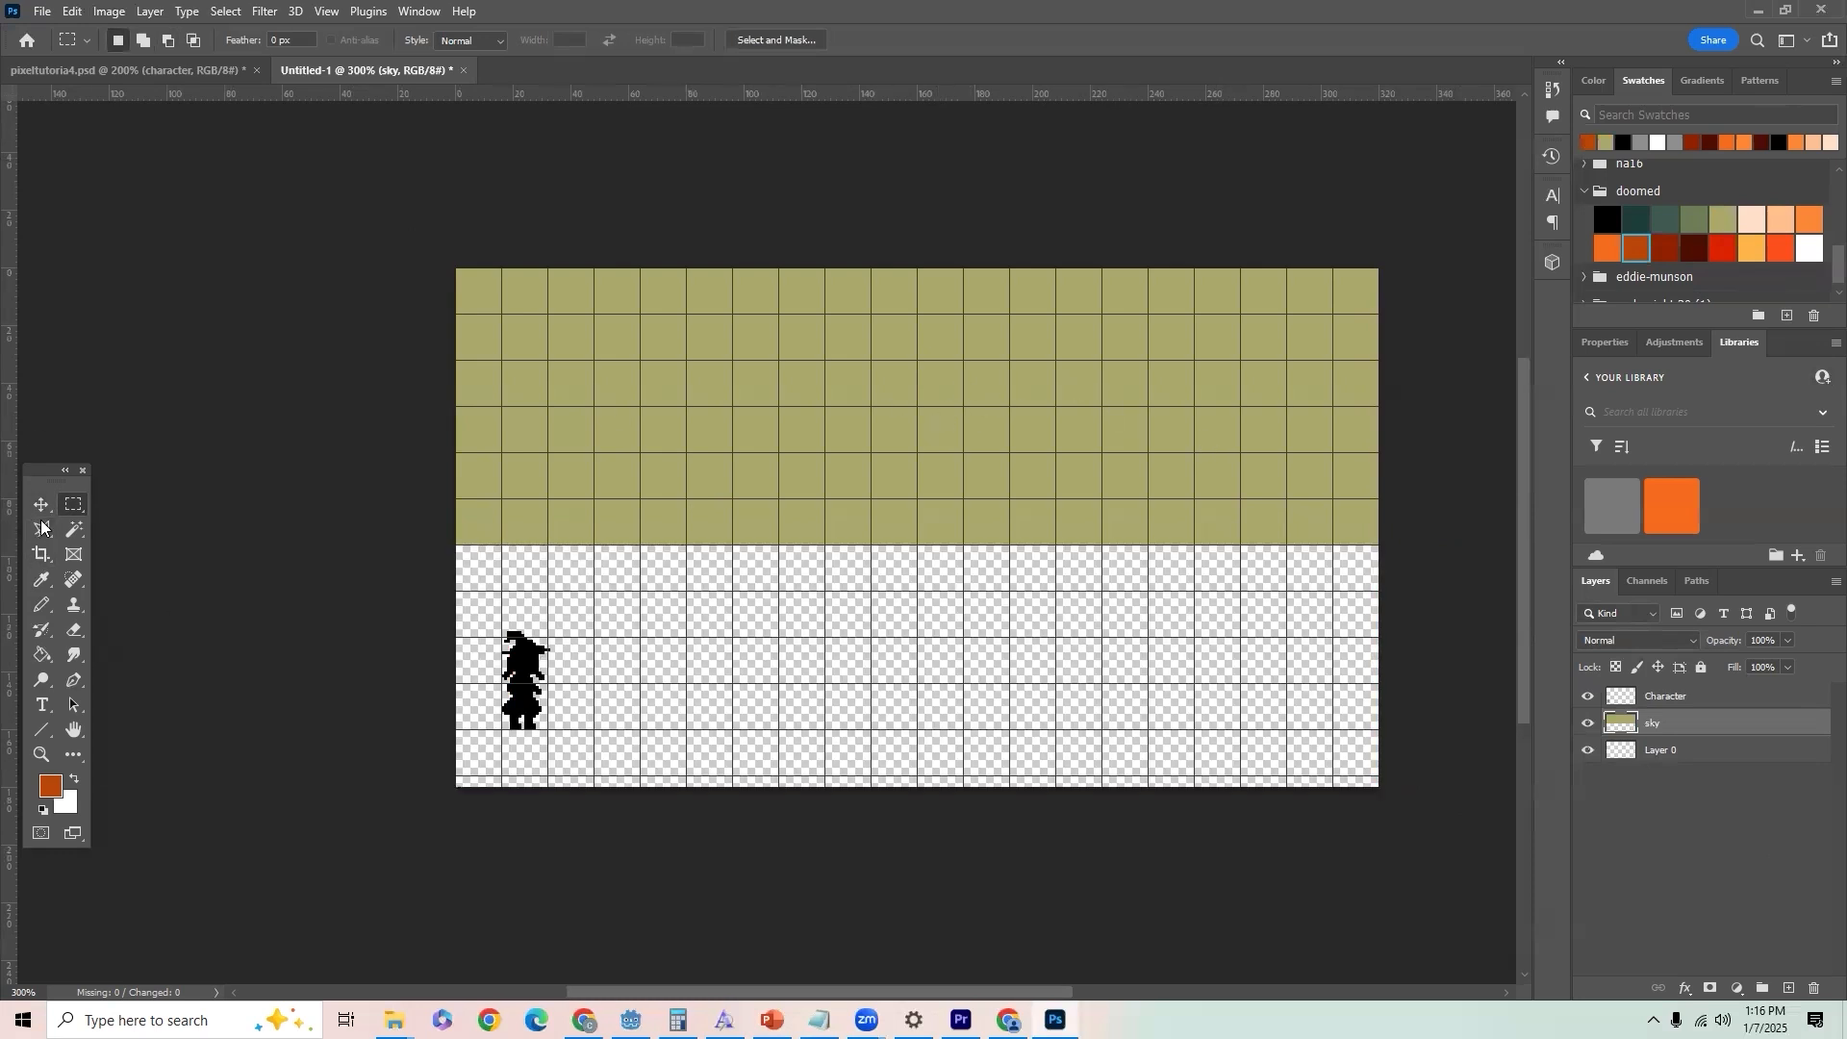
Step: Extend the sky layer's light olive-green fill across the upper nine grid rows at full canvas width, and clear the selection
left_click_drag(456, 269, 1406, 688)
left_click(1722, 219)
key("alt+BackSpace")
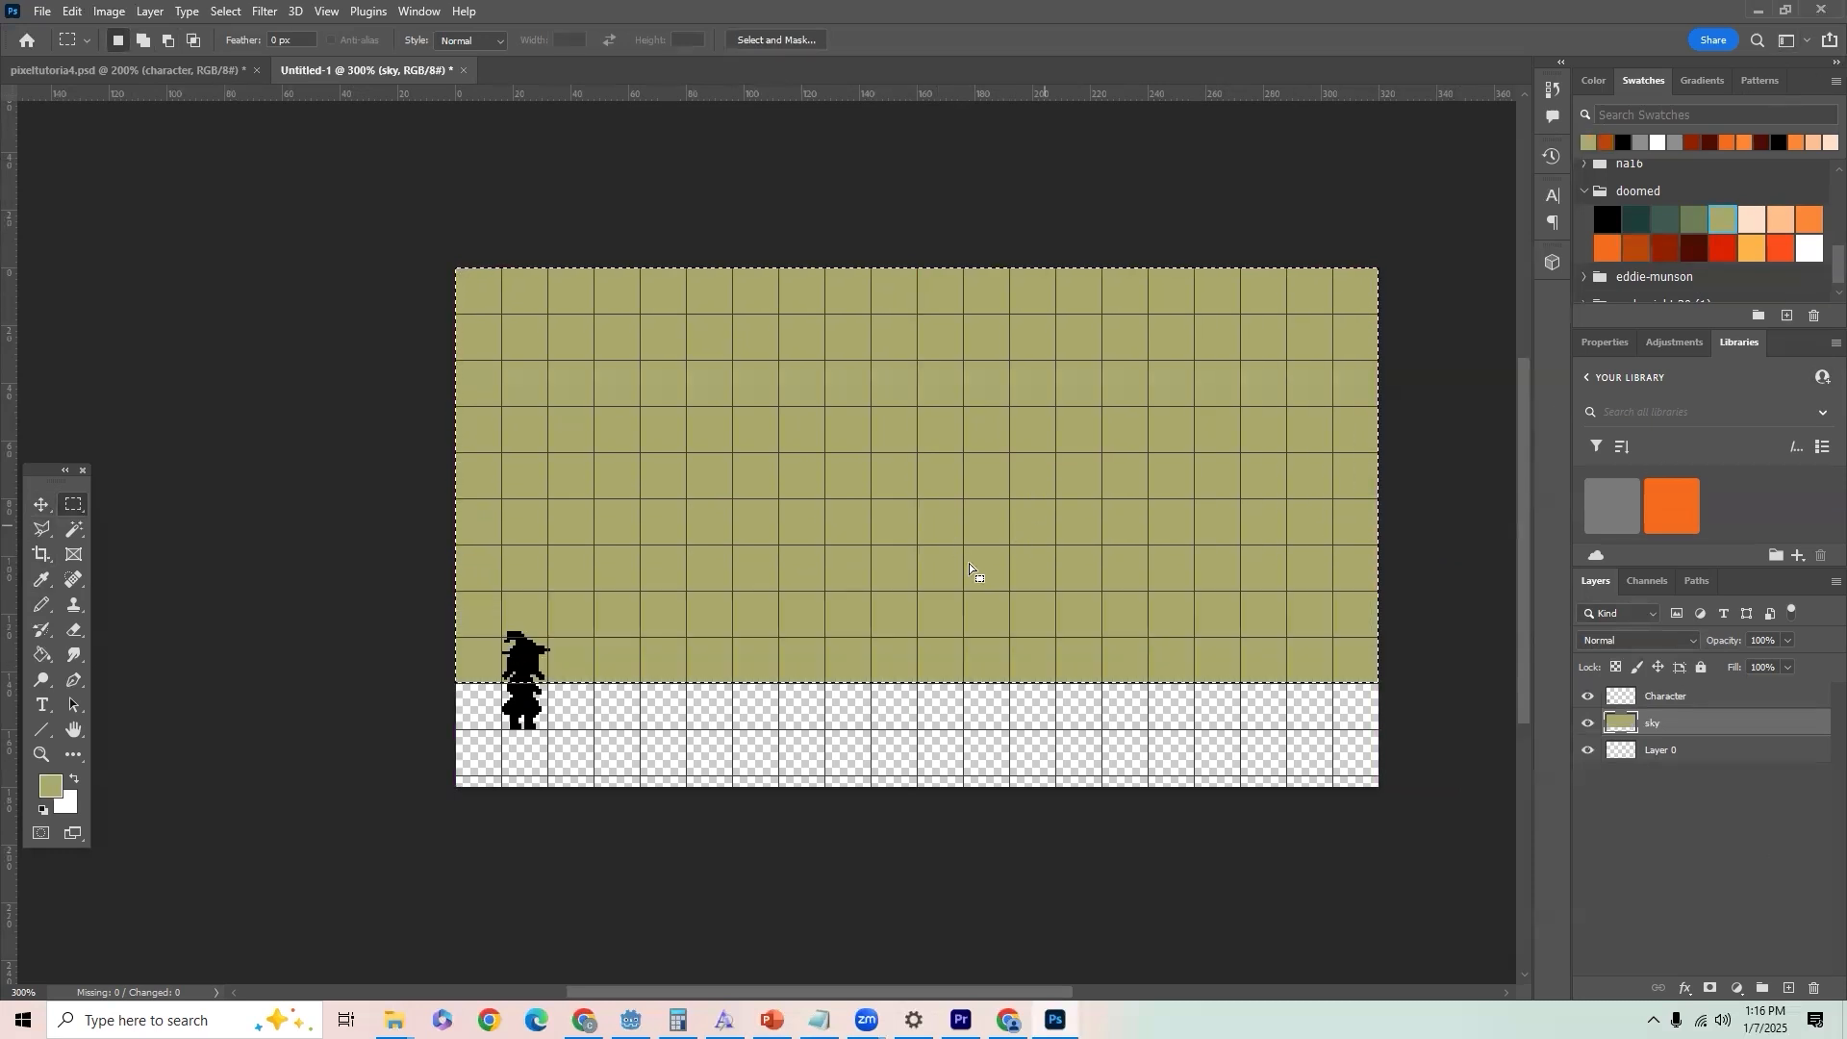
key("ctrl+d")
Step: Add a new layer named midground\ directly above the sky layer
left_click(1790, 989)
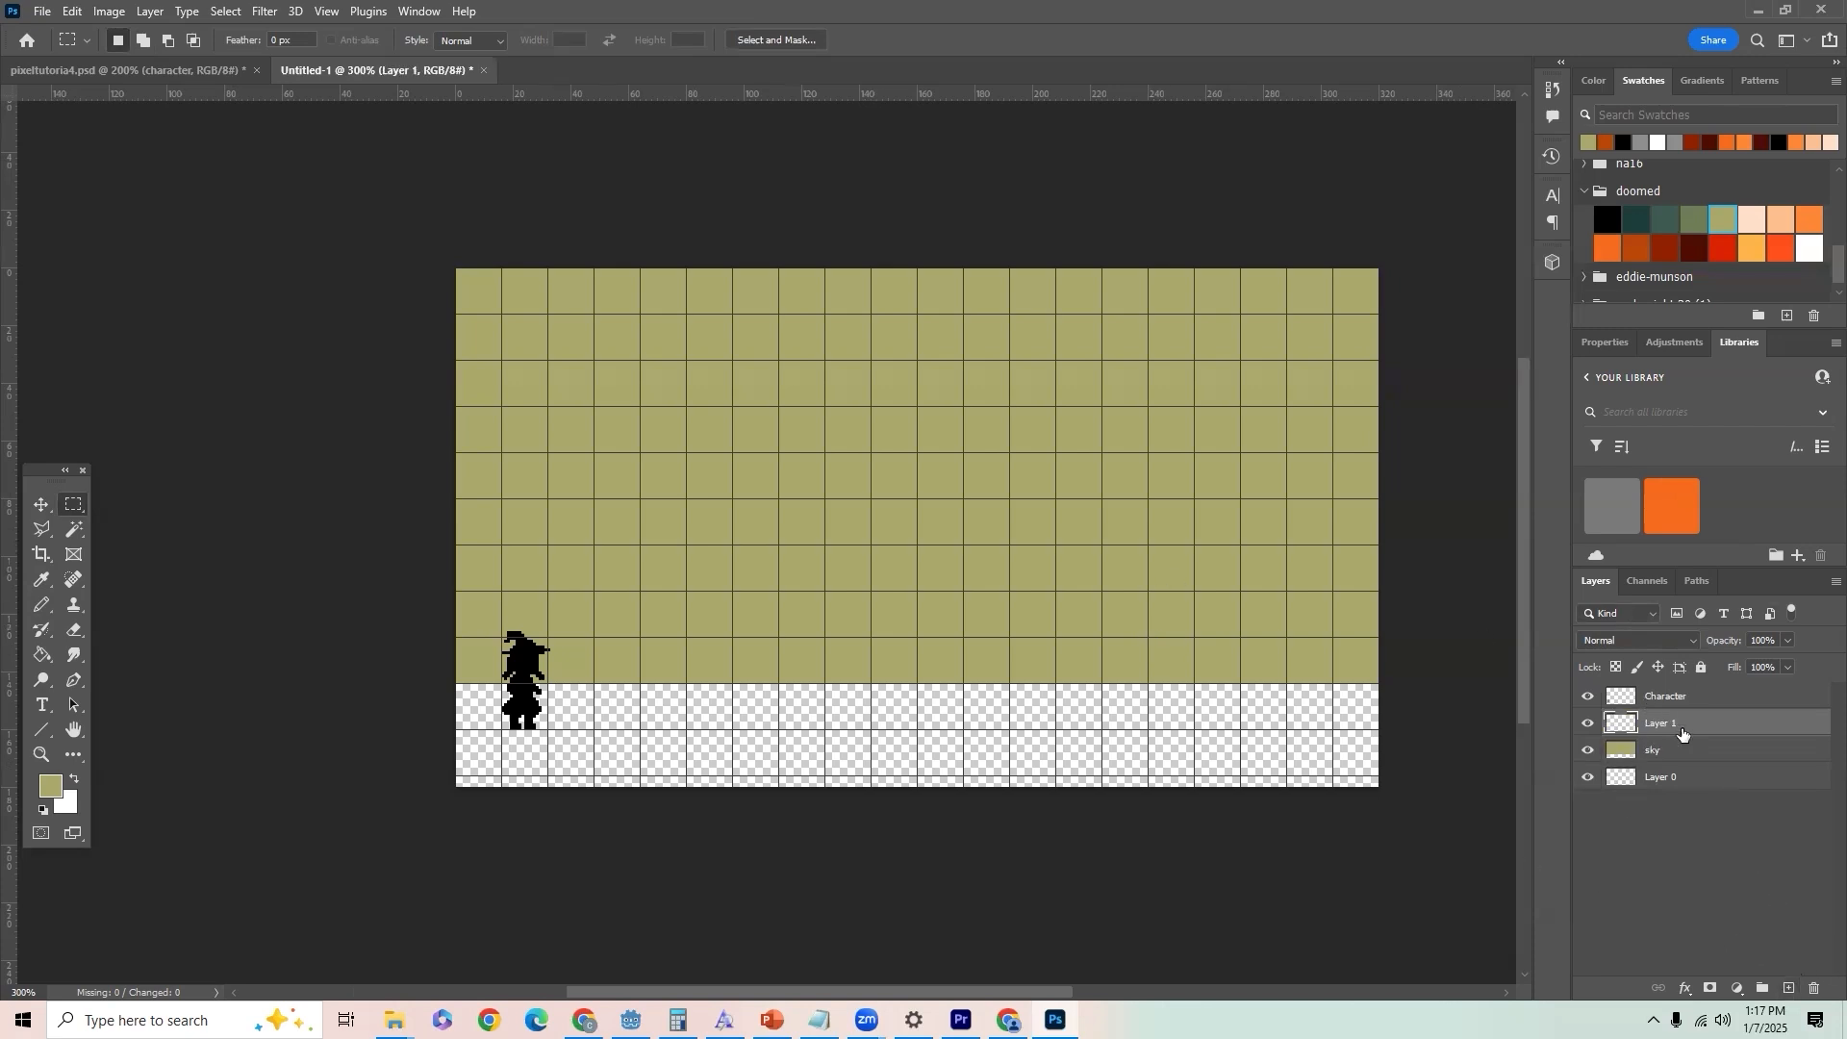
double_click(1651, 726)
type("mid")
type("ground")
type("gro")
type("\\")
key("Return")
Step: Switch to the pixeltutoria4.psd document and hide its grid
key("ctrl+Tab")
left_click(195, 679)
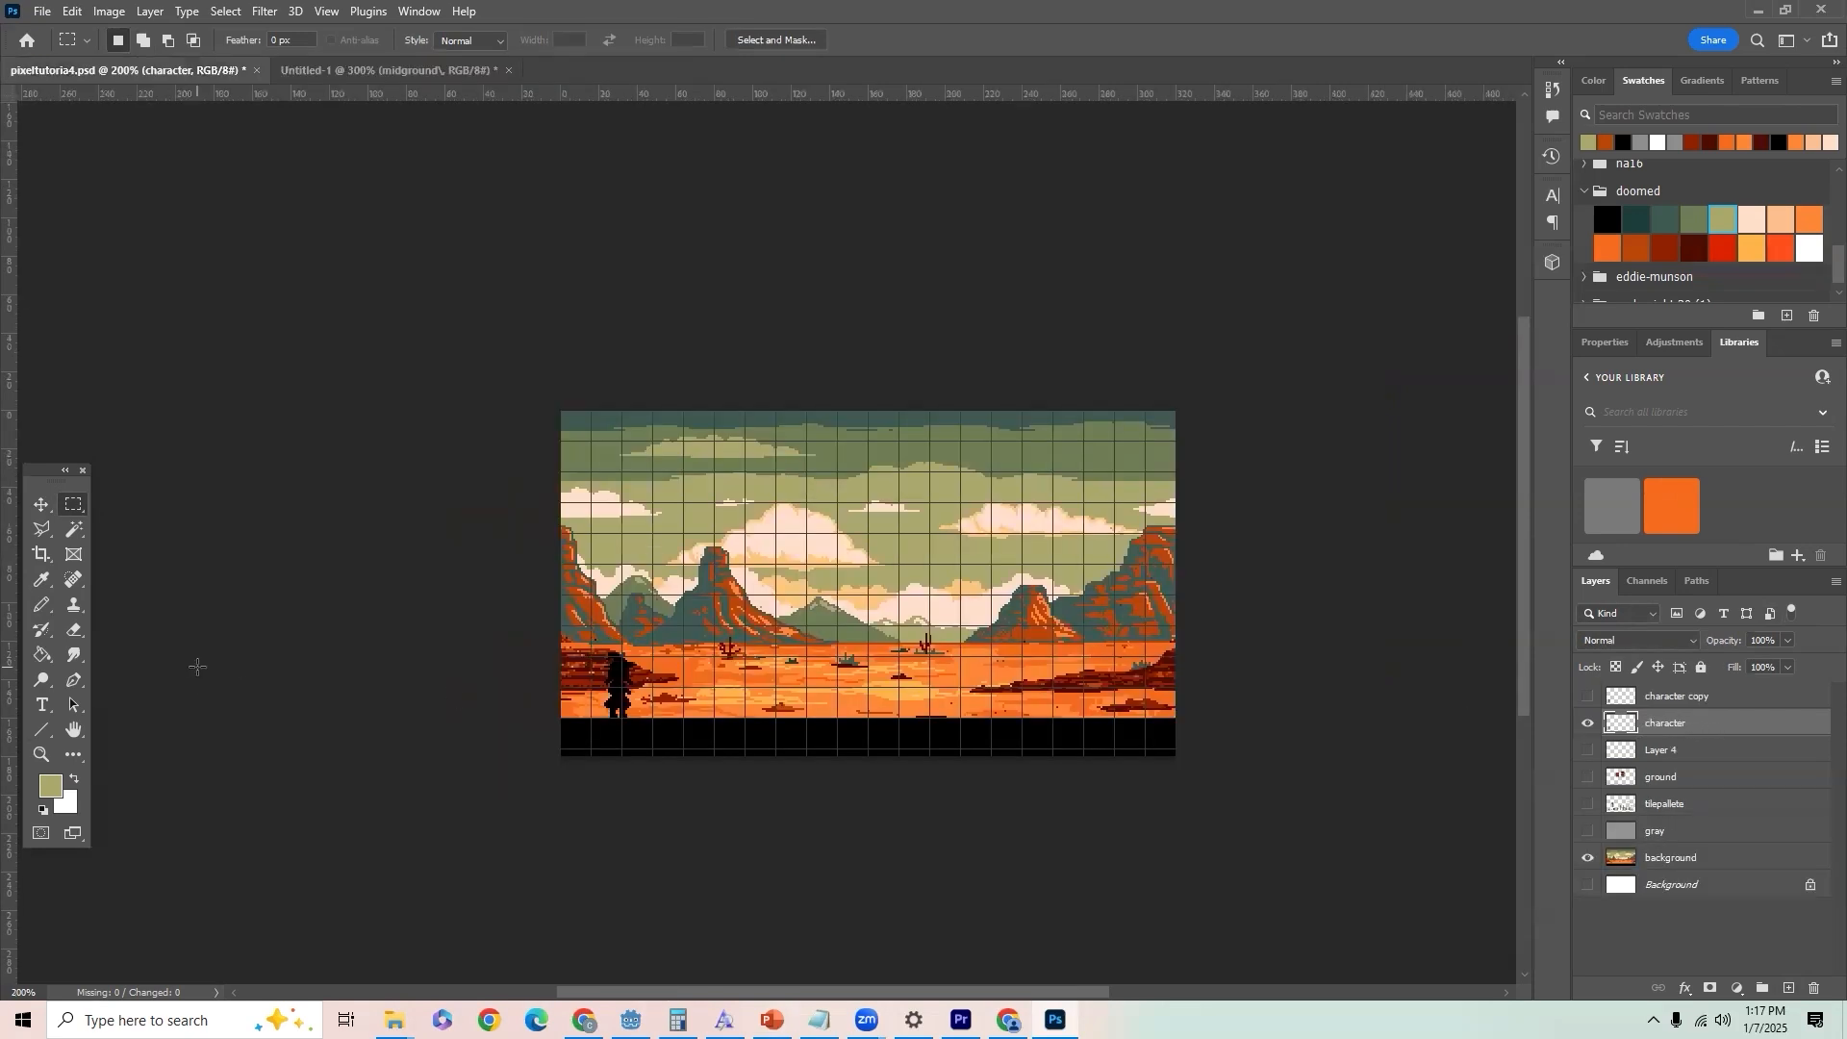
left_click(40, 755)
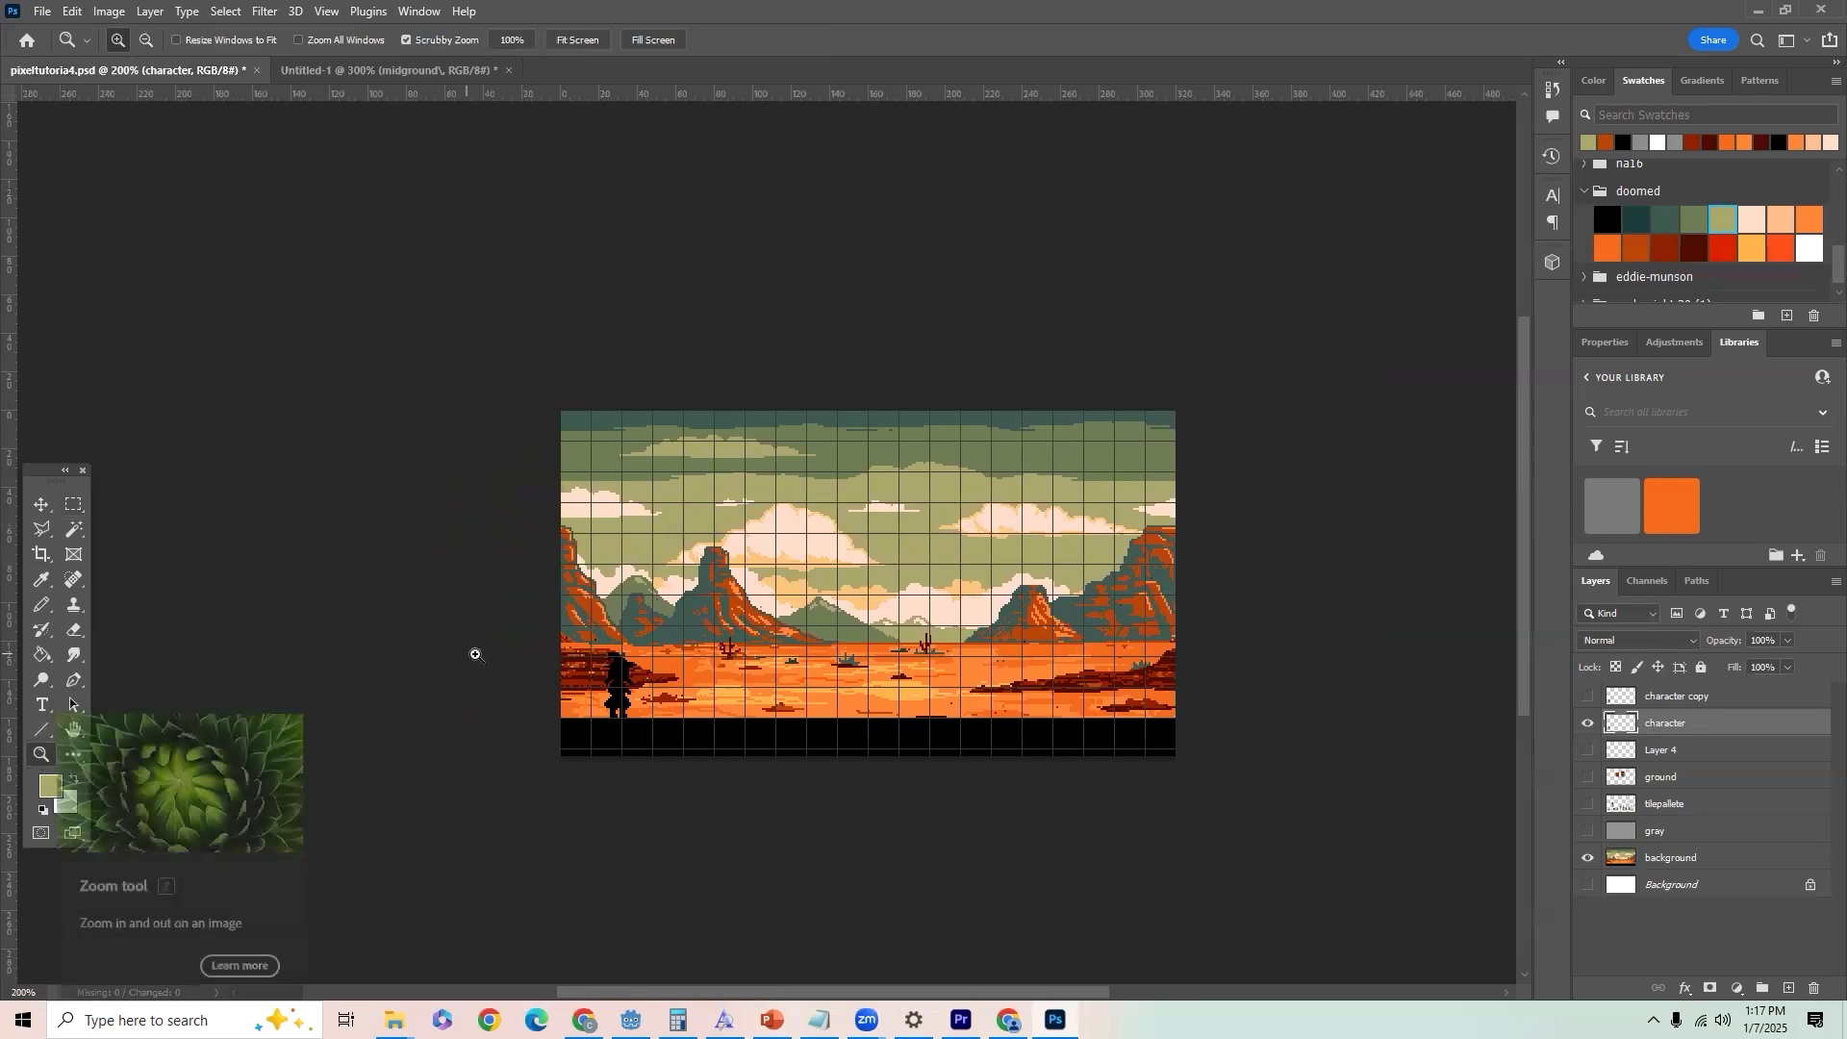
left_click(369, 11)
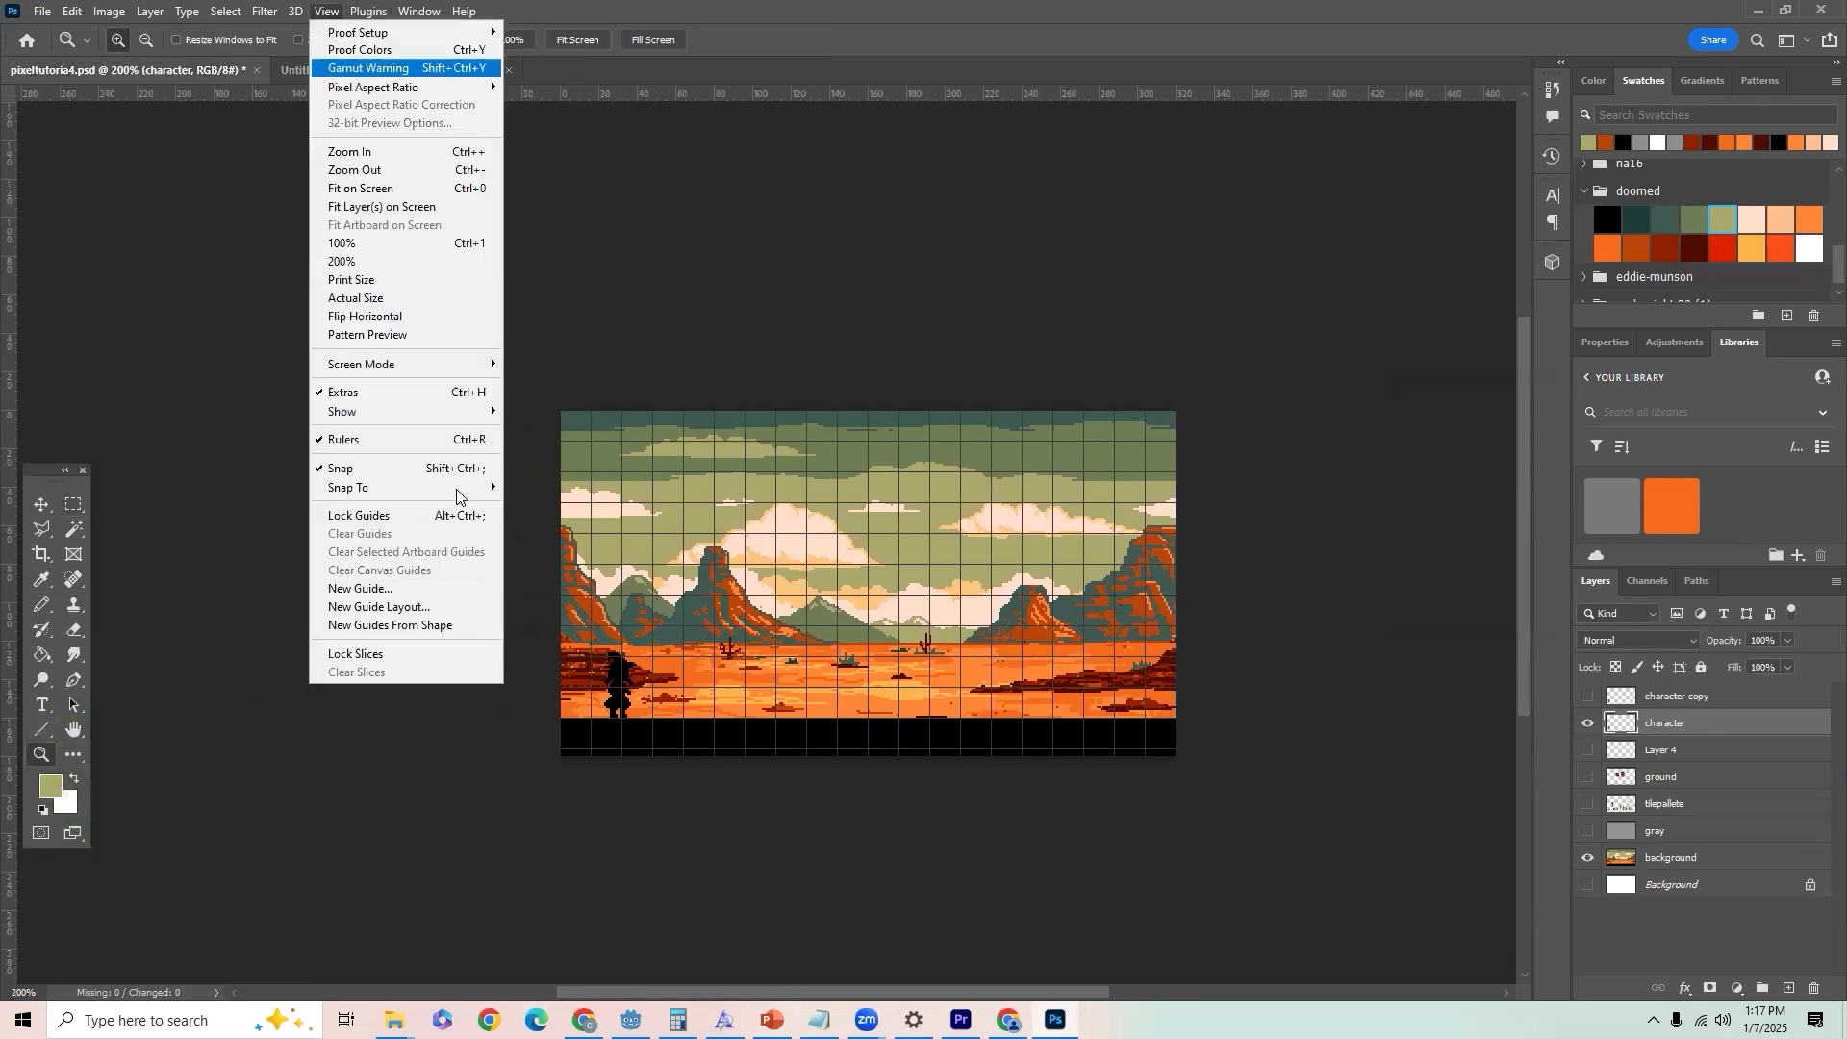
mouse_move(413, 408)
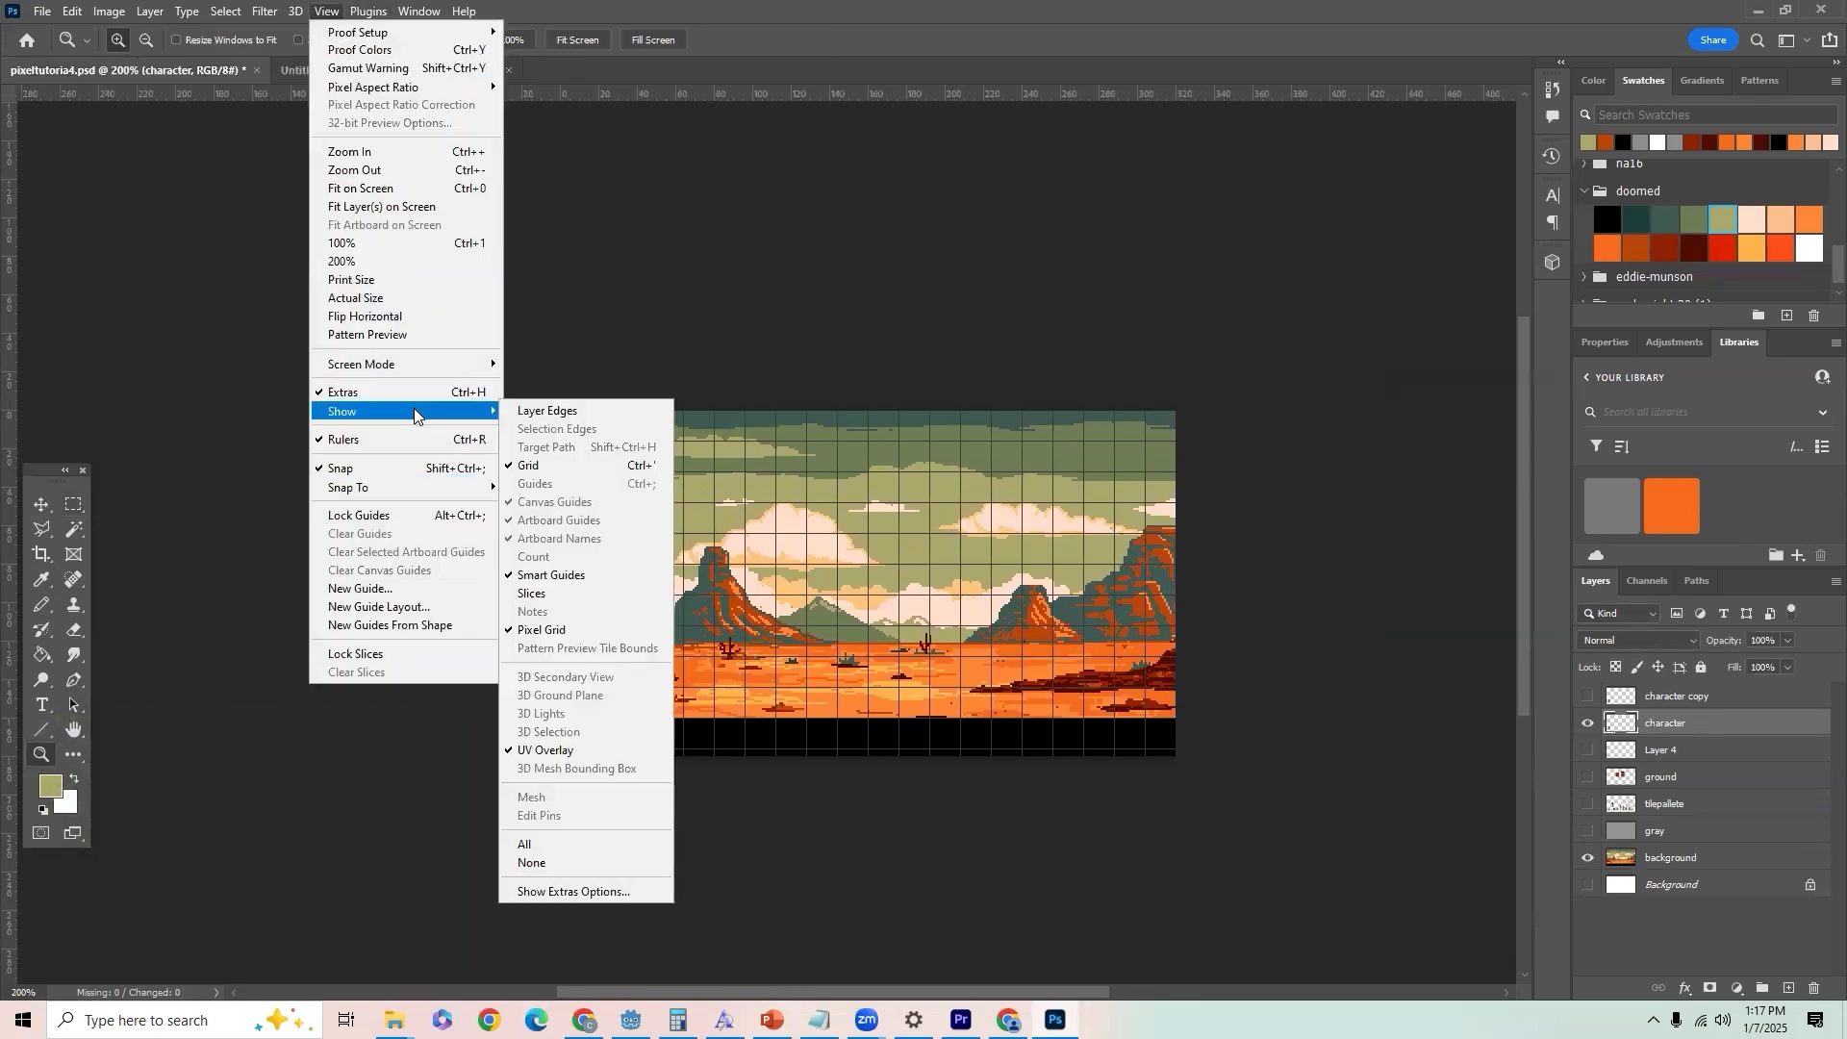
left_click(538, 465)
left_click(42, 504)
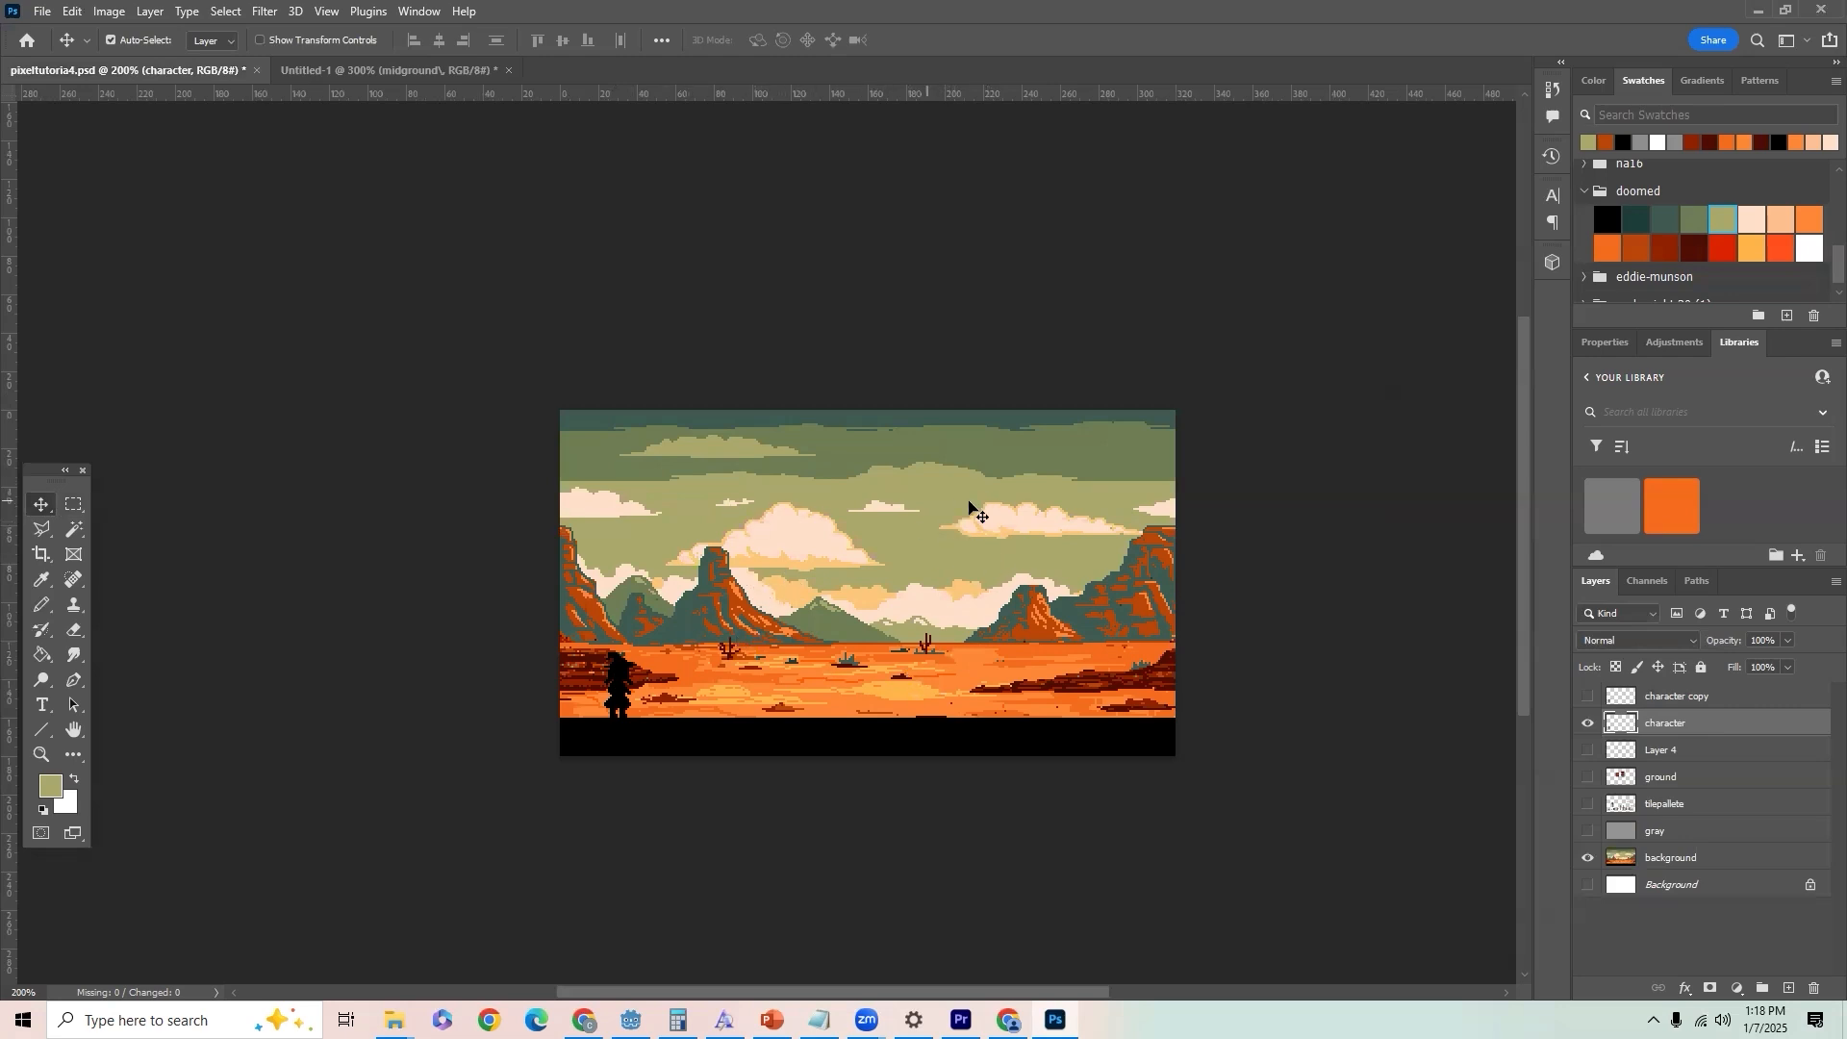
left_click(69, 507)
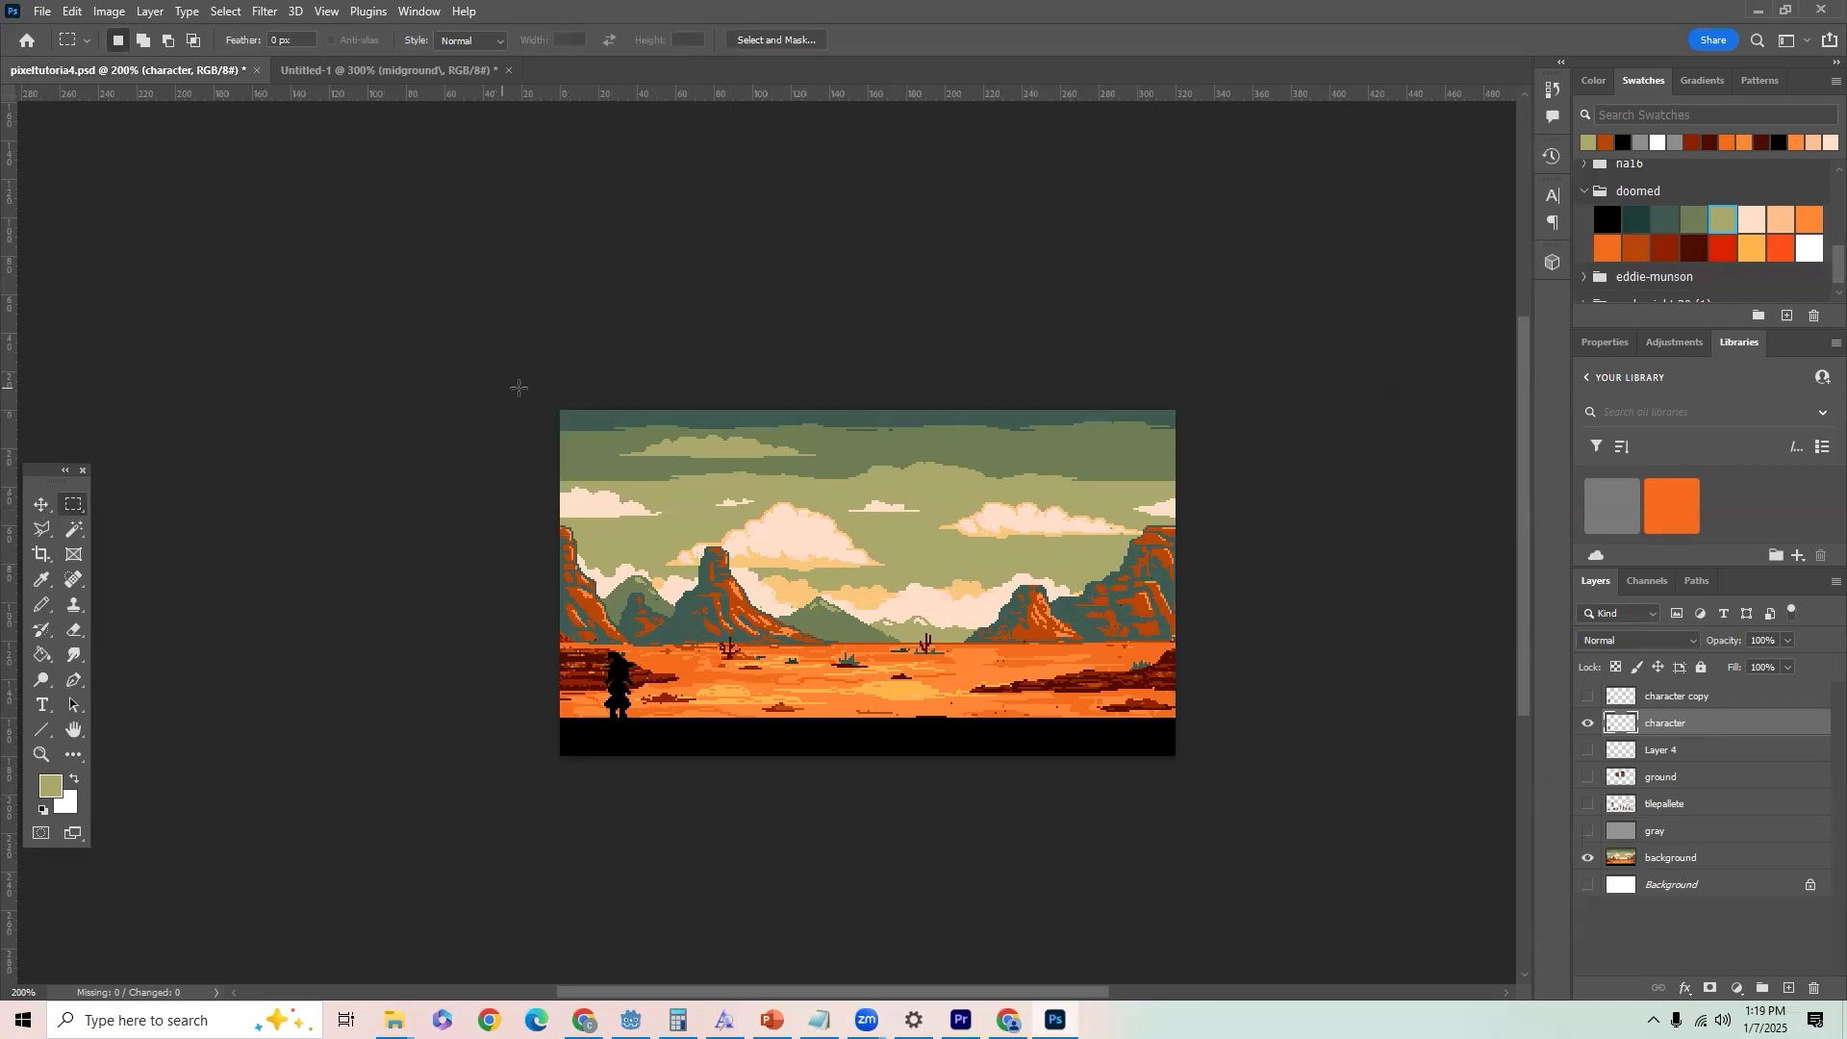
Step: Select the background layer and widen the canvas by 640 pixels from its centre, keeping the height
left_click(1652, 860)
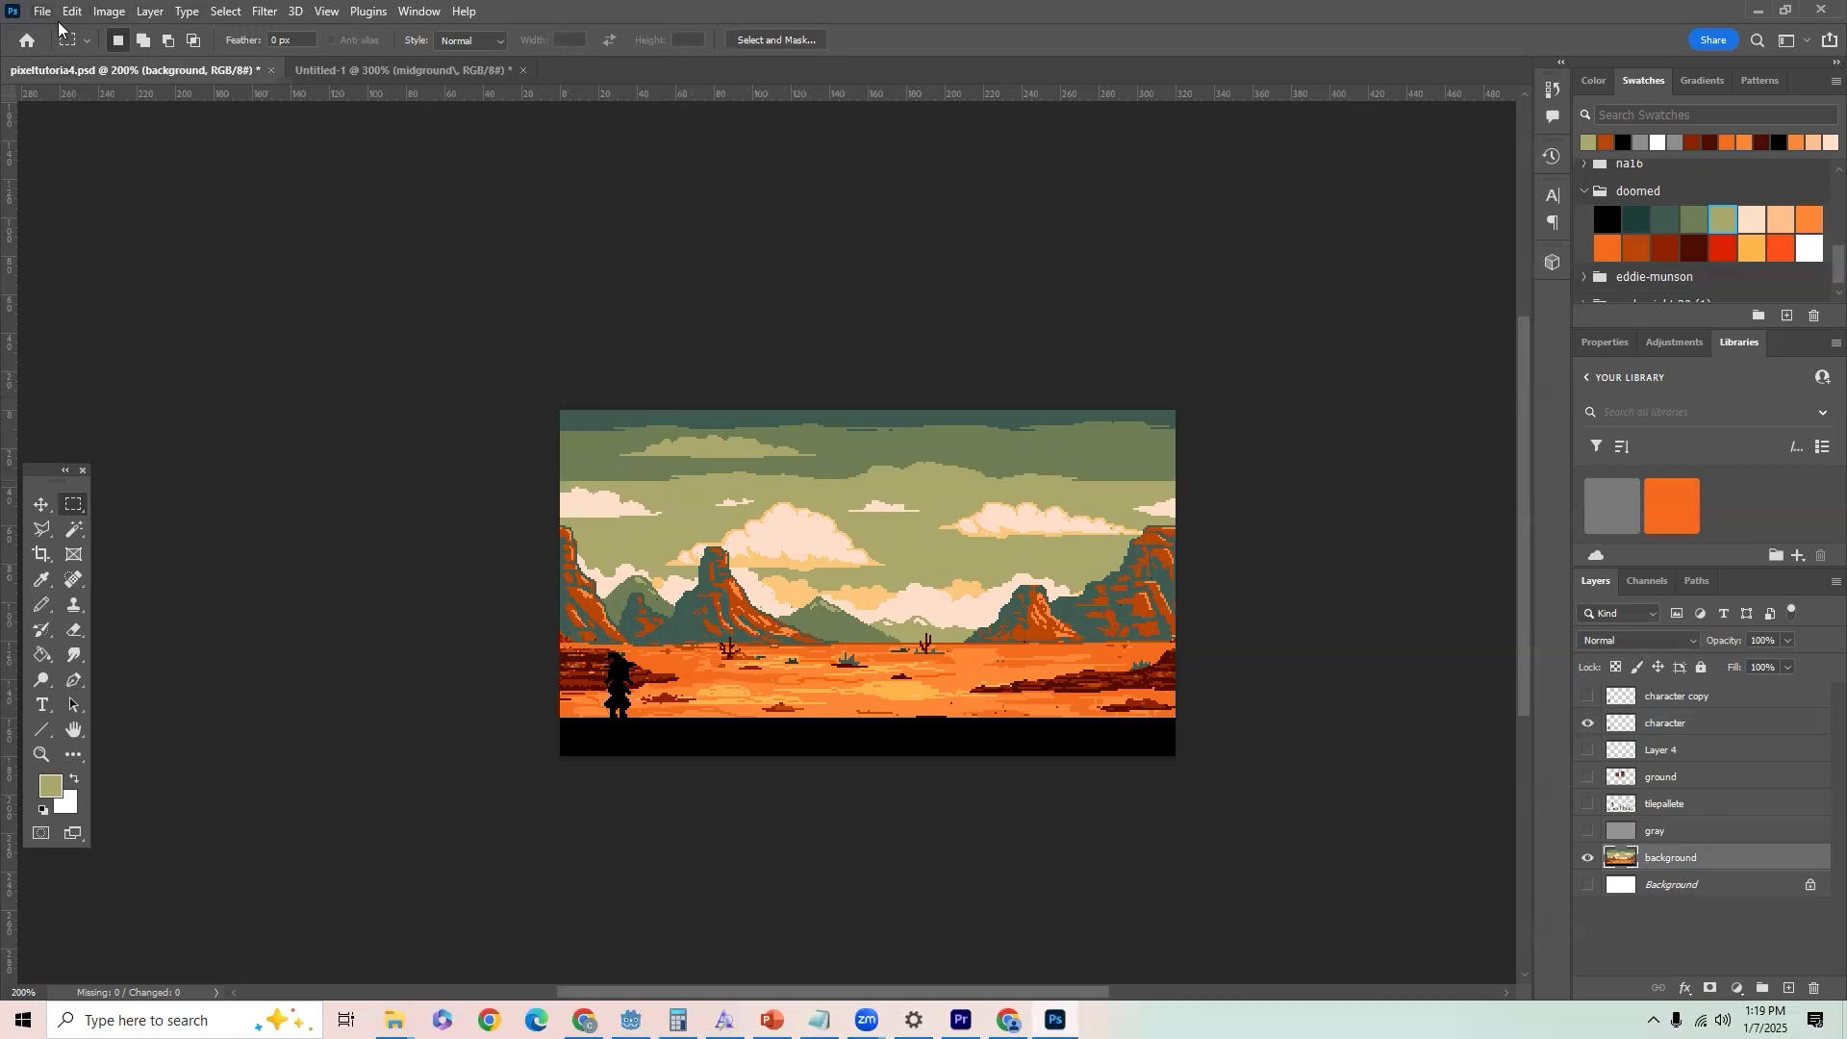
left_click(110, 12)
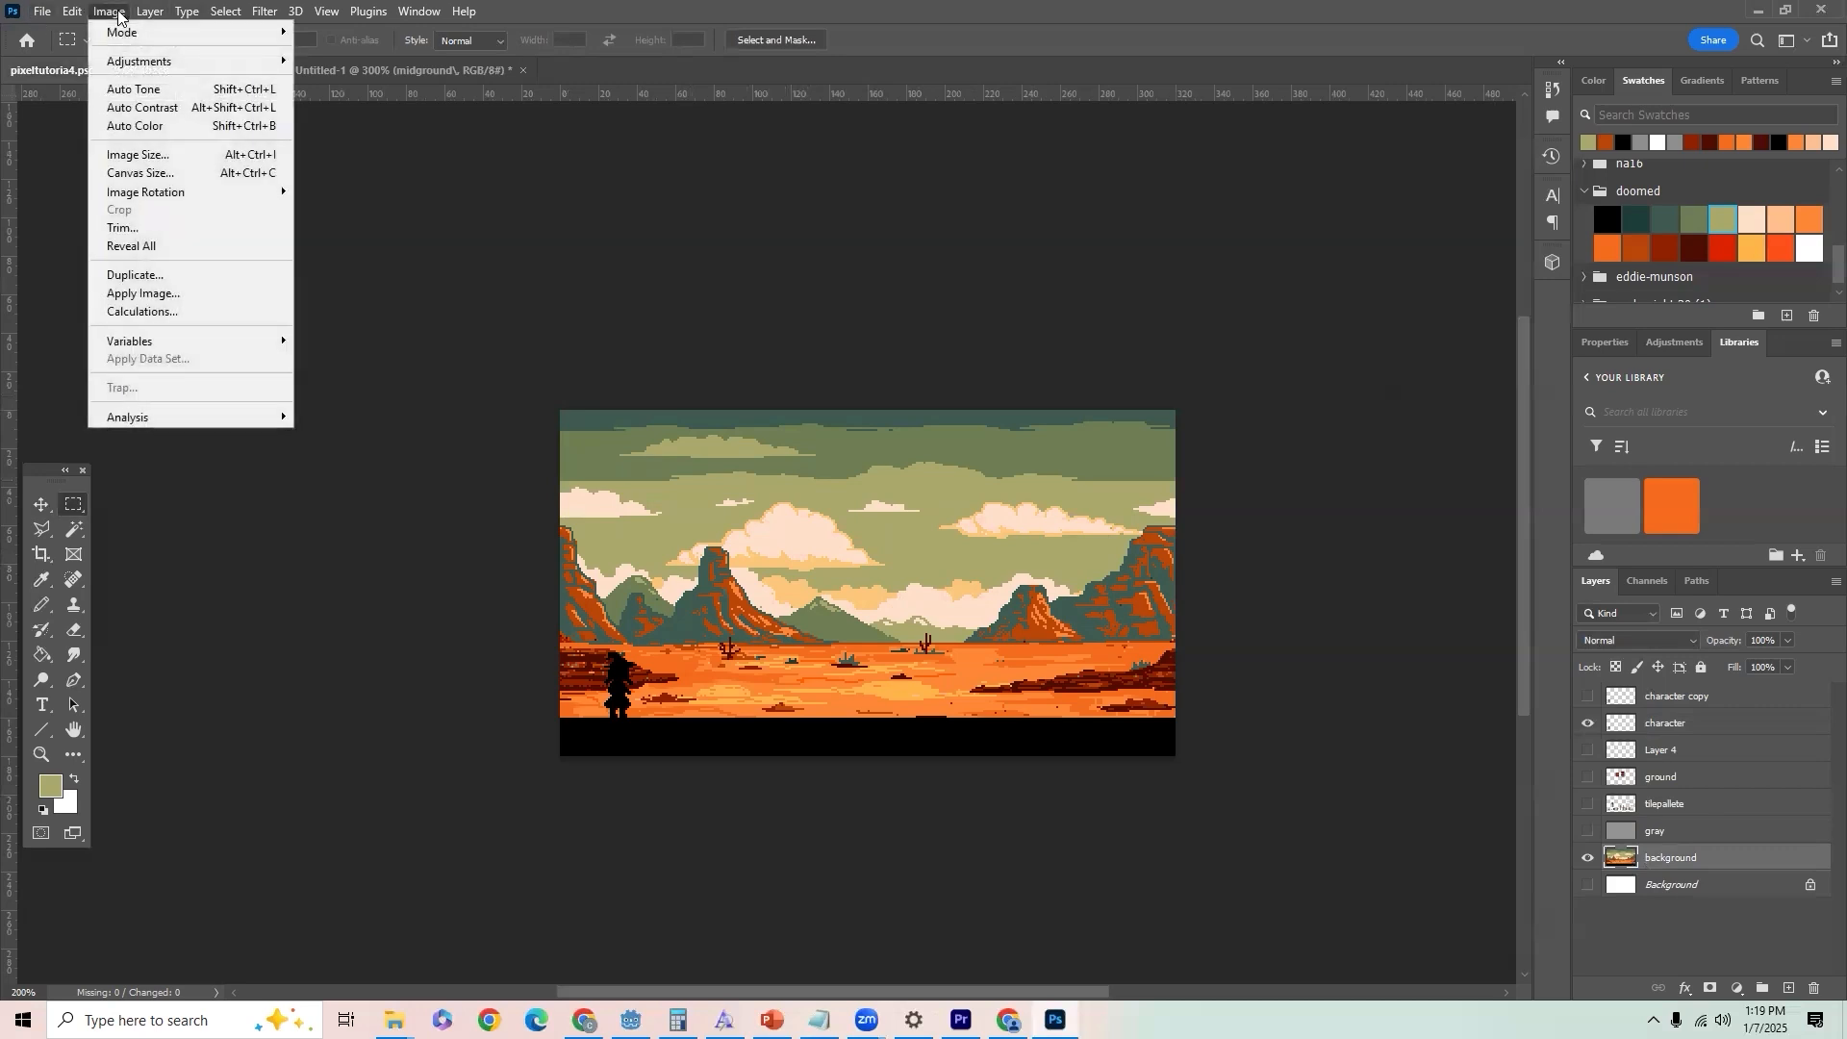
left_click(181, 165)
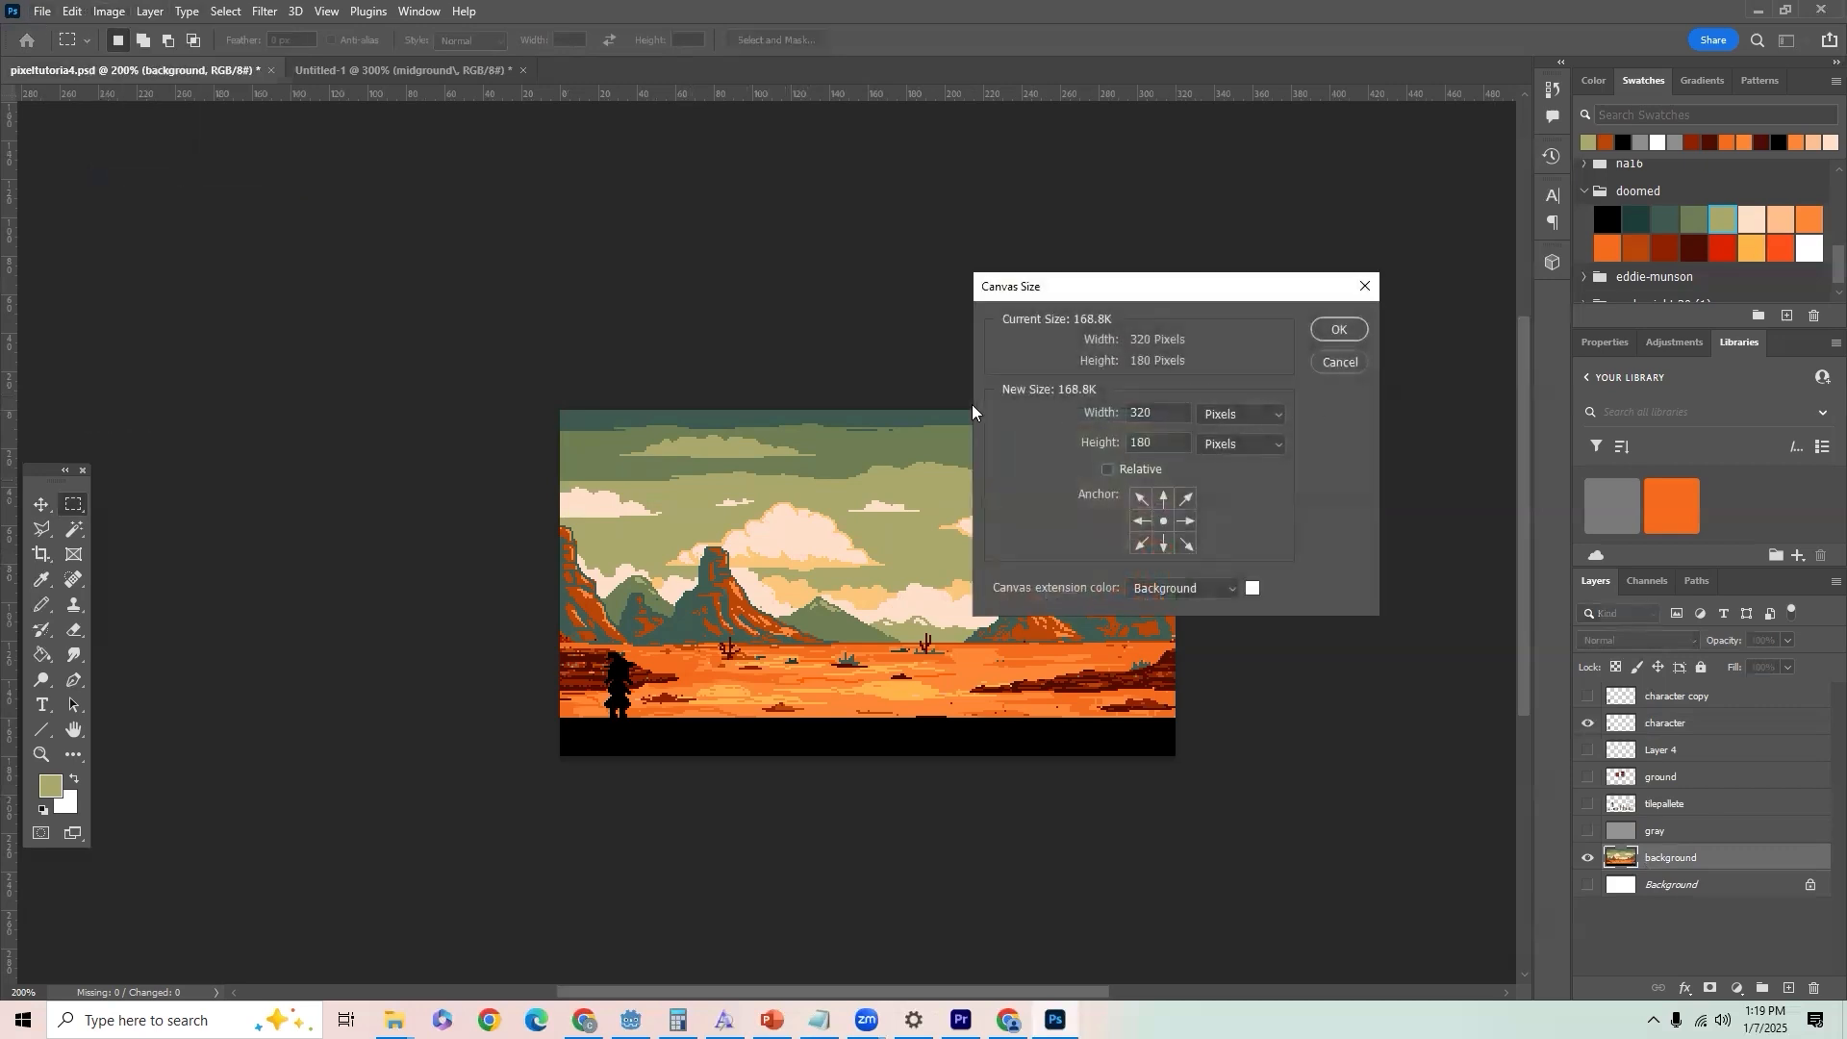
left_click_drag(1178, 408, 982, 403)
type("640")
key("Return")
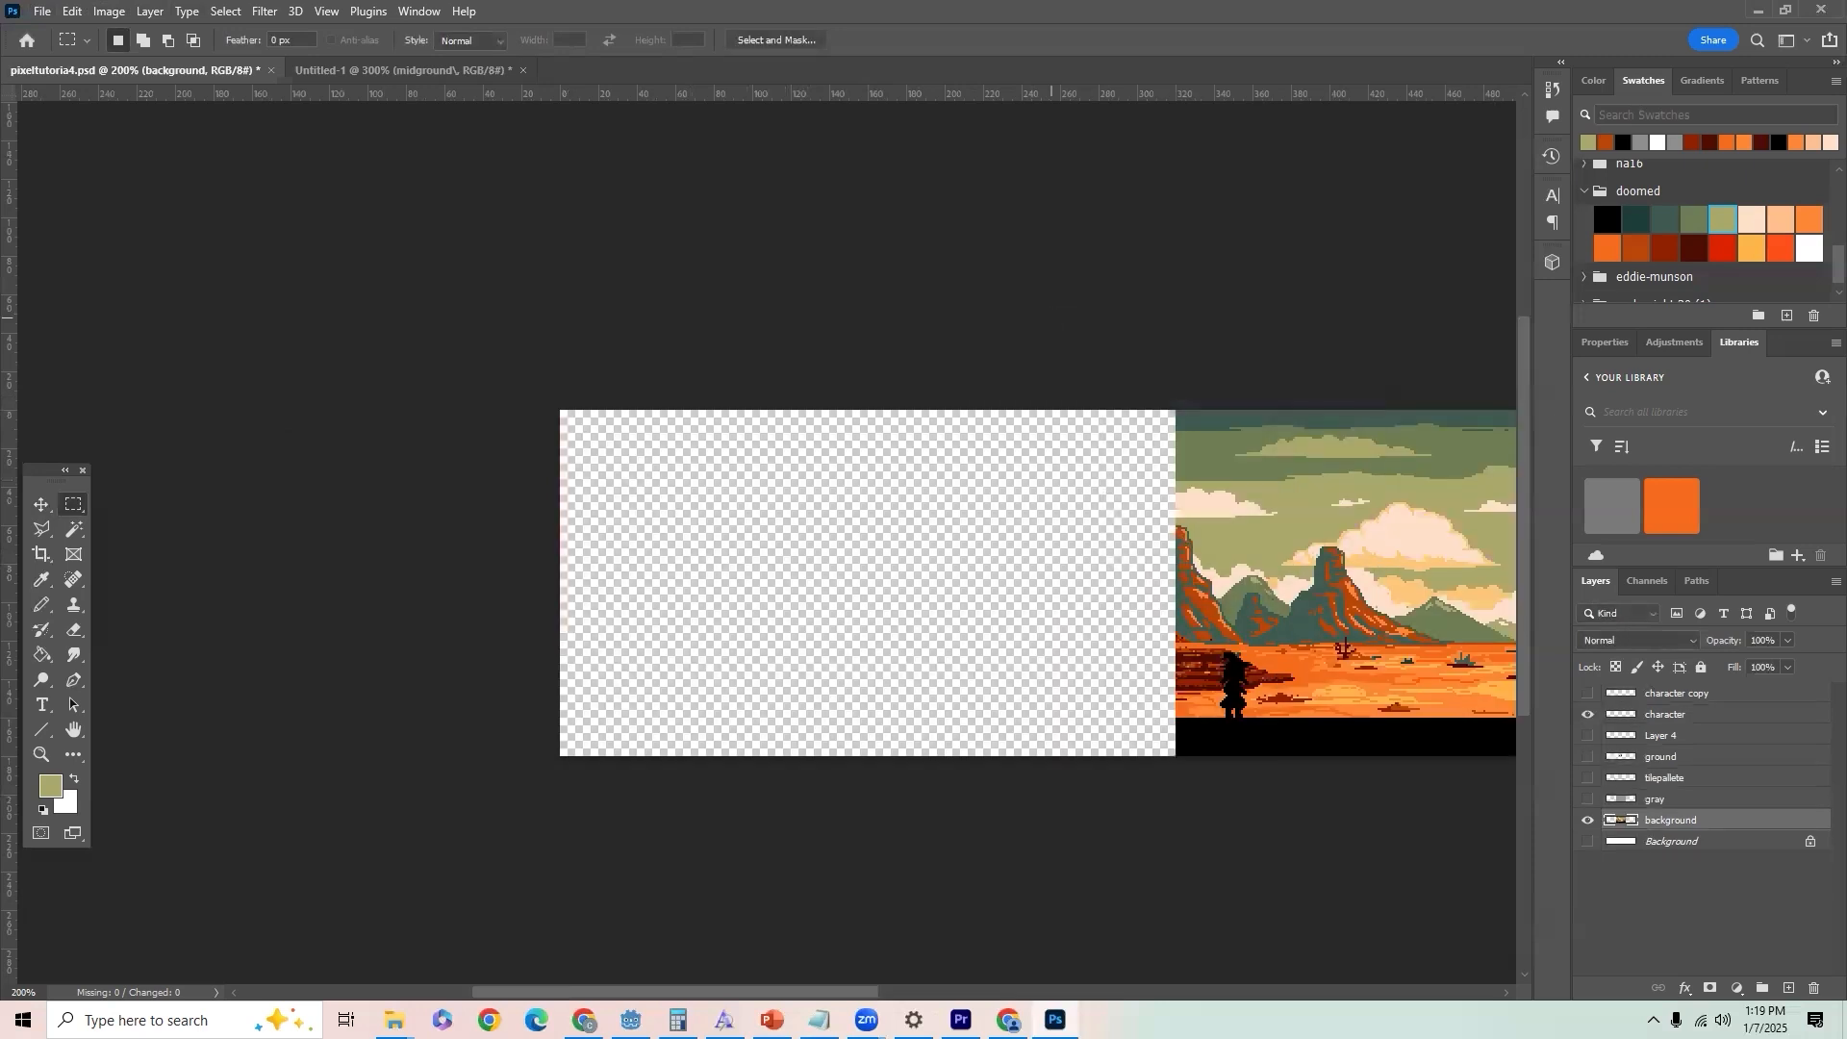
Step: Duplicate the background layer twice and place one copy flush against each side of the original desert scene
scroll(767, 582, "right", 6)
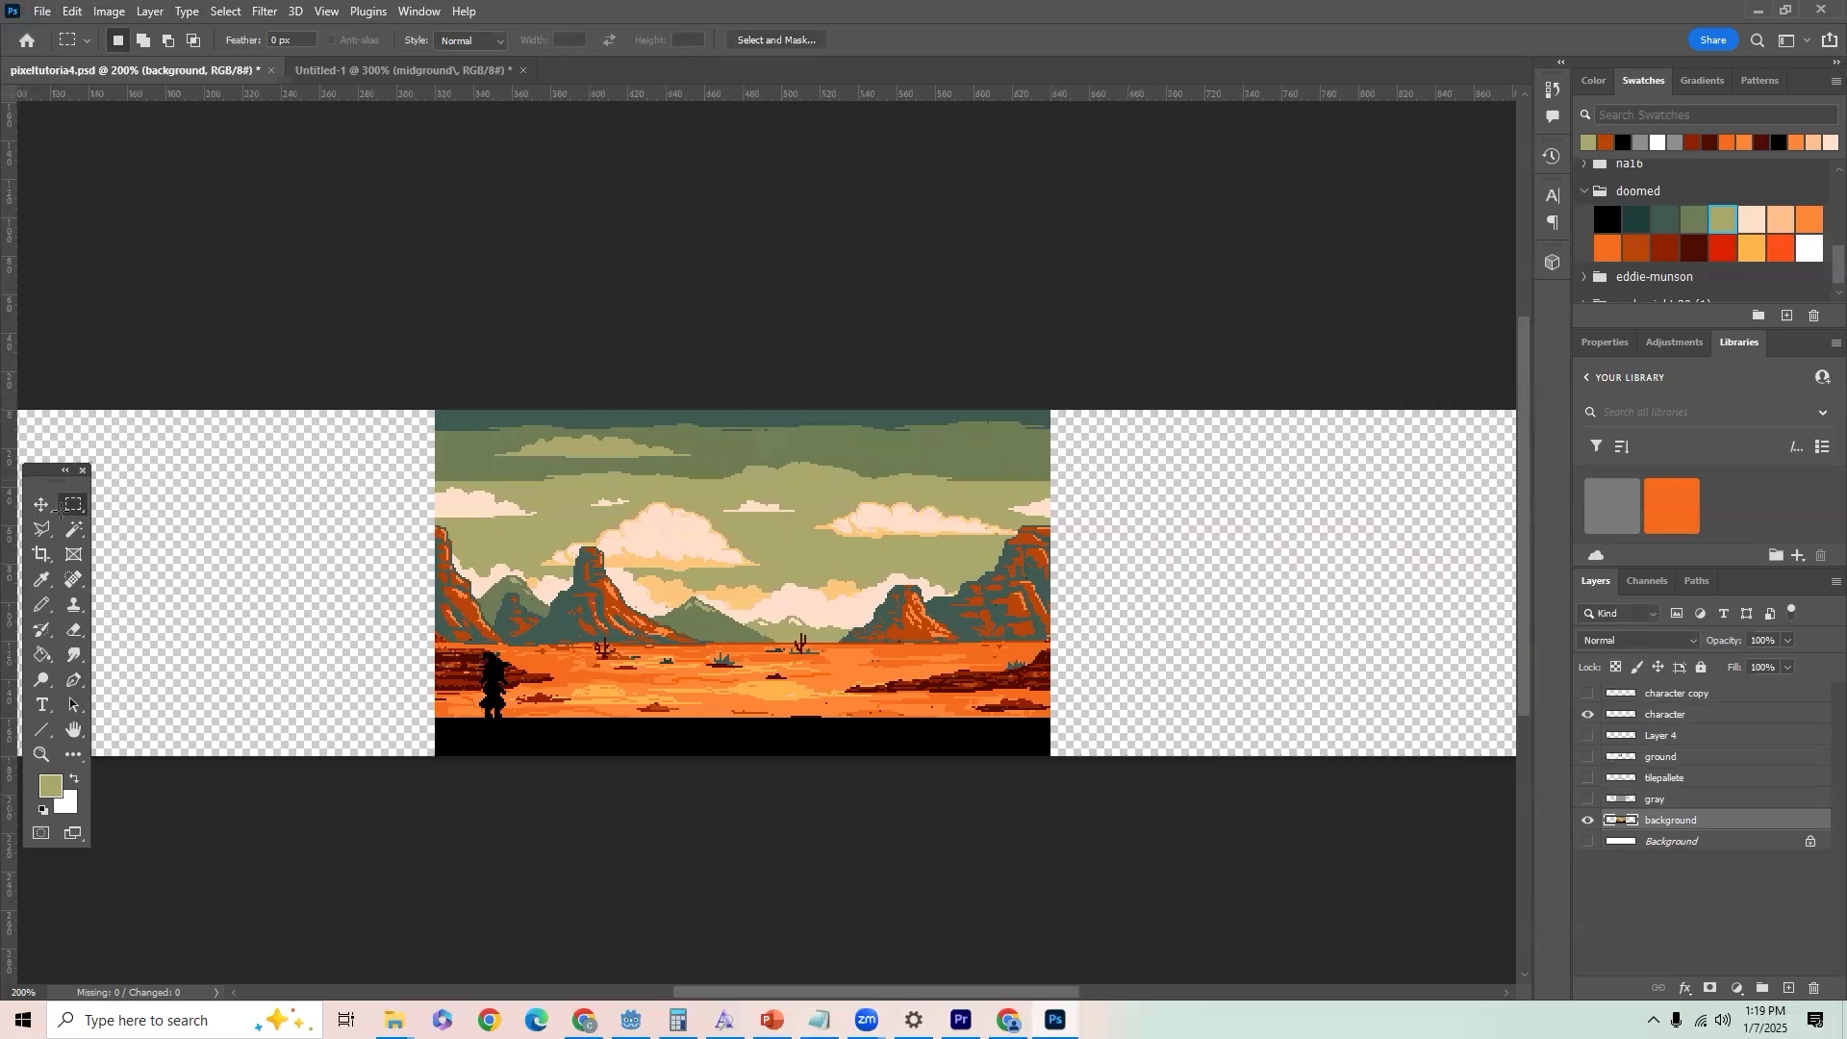
left_click(40, 505)
left_click_drag(1746, 823, 1788, 988)
left_click_drag(799, 614, 1289, 609)
left_click(1704, 843)
left_click_drag(1748, 845, 1789, 988)
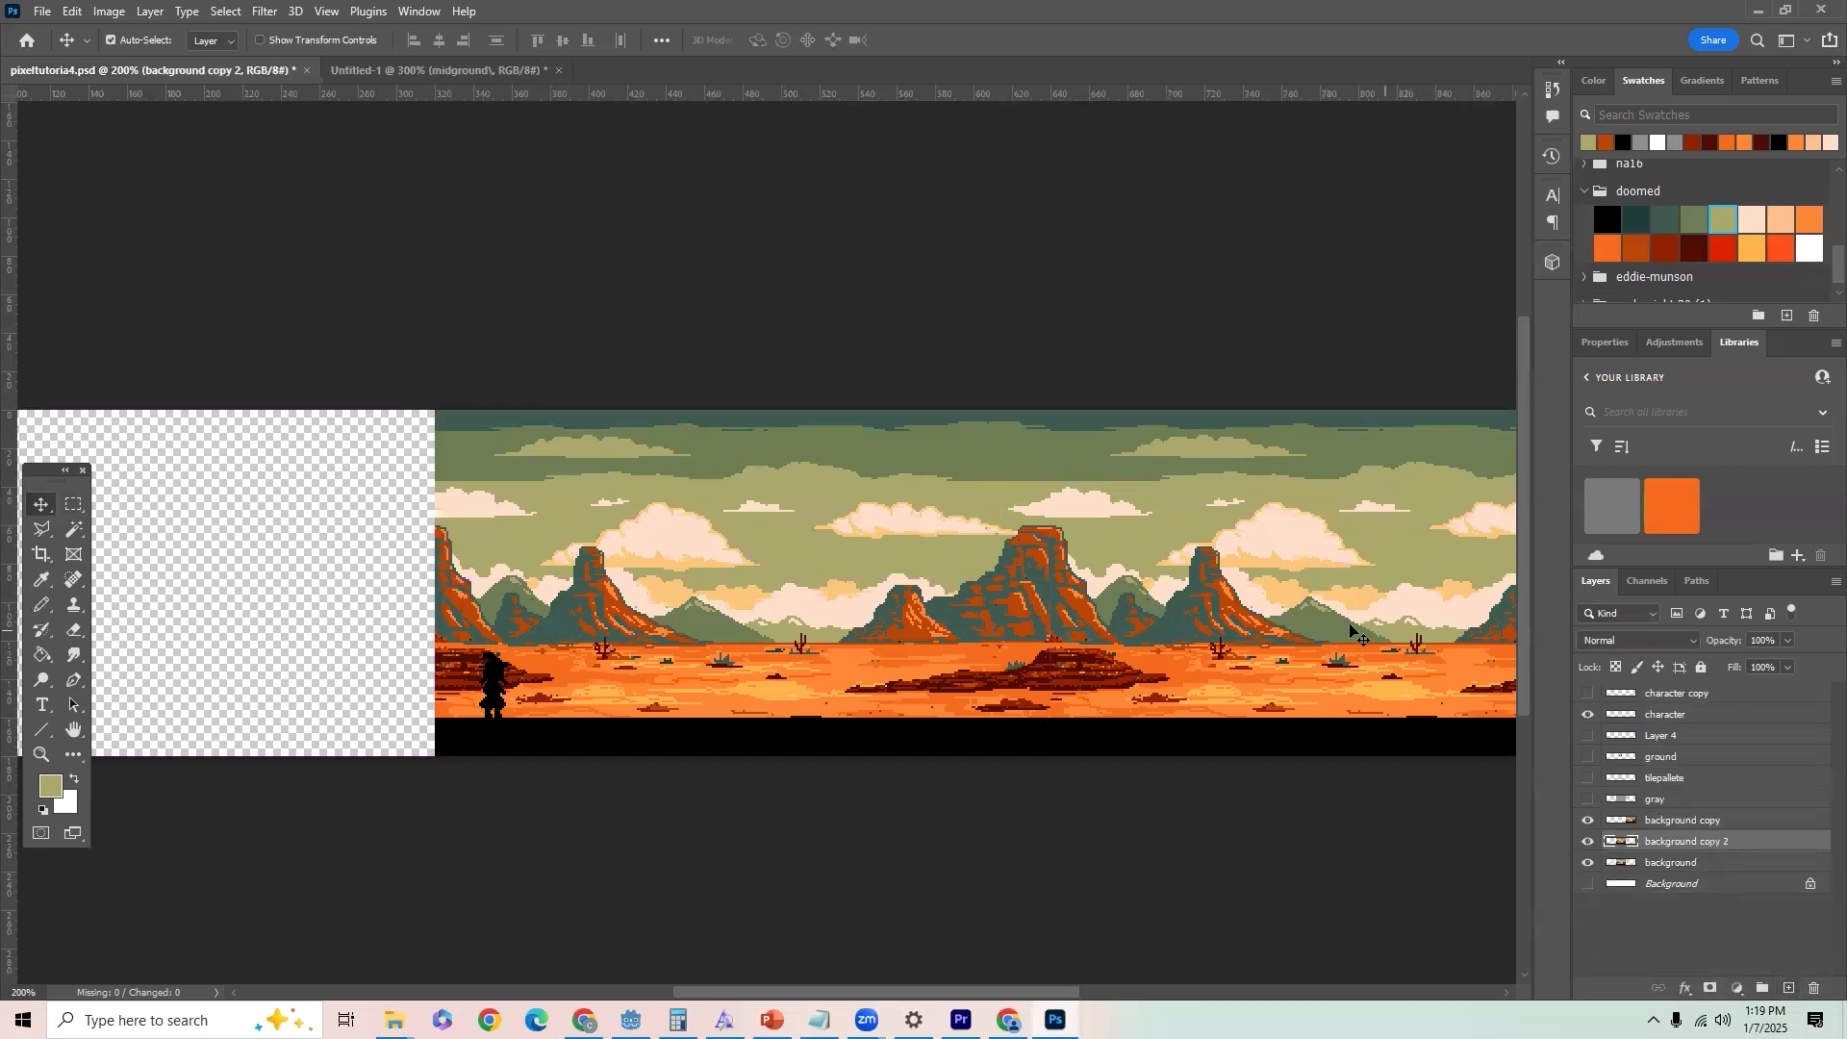
left_click_drag(877, 631, 318, 629)
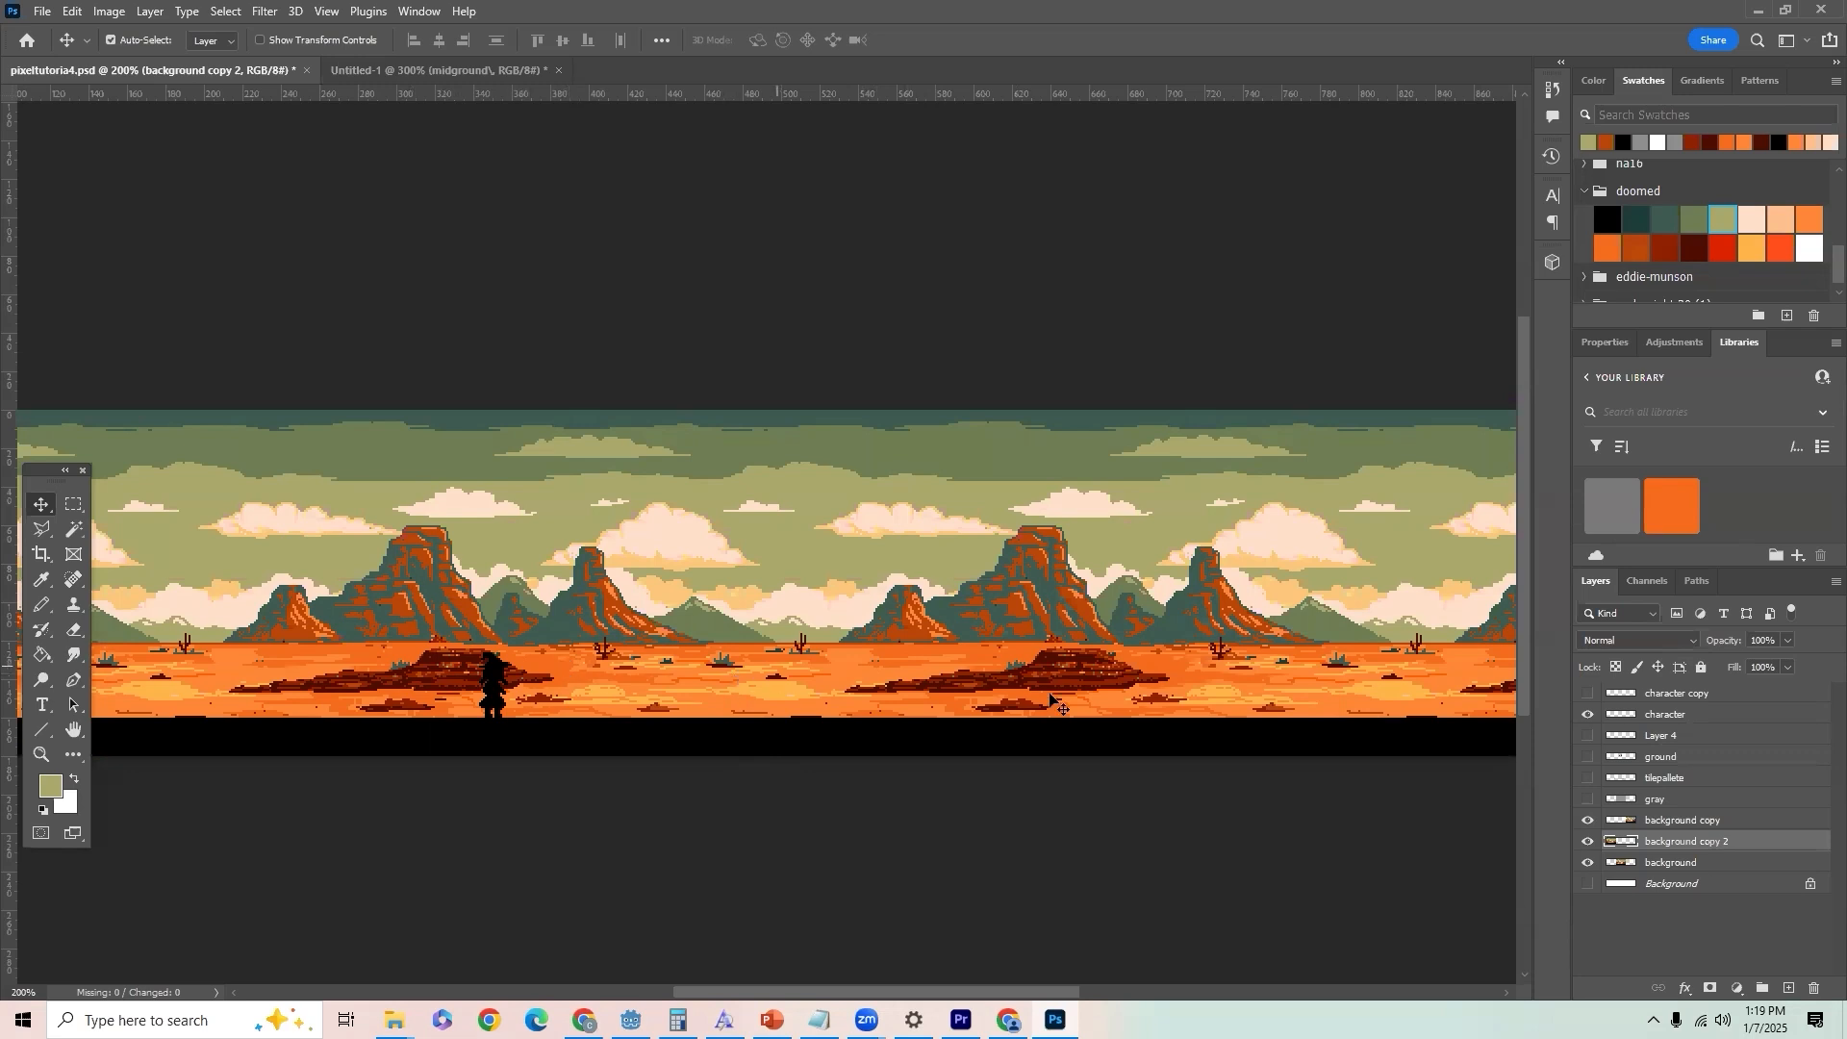
left_click_drag(1015, 996, 897, 991)
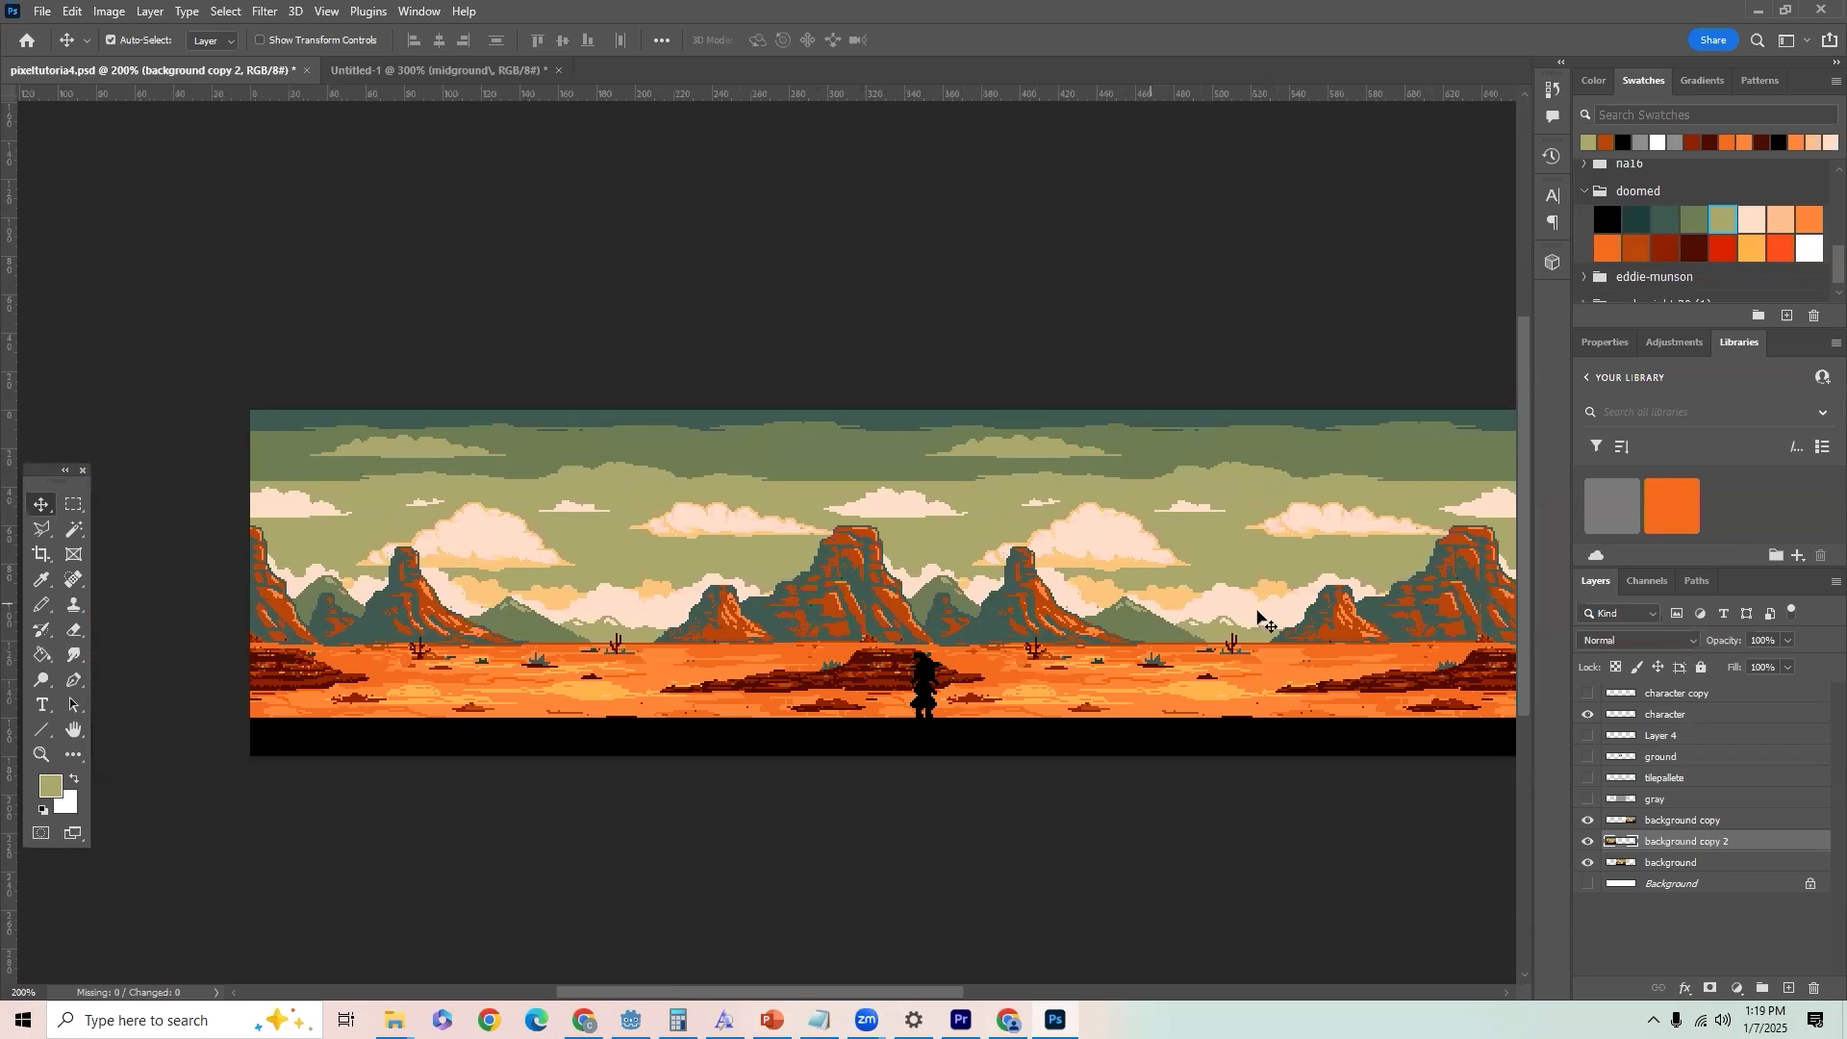
scroll(931, 1000, "right", 3)
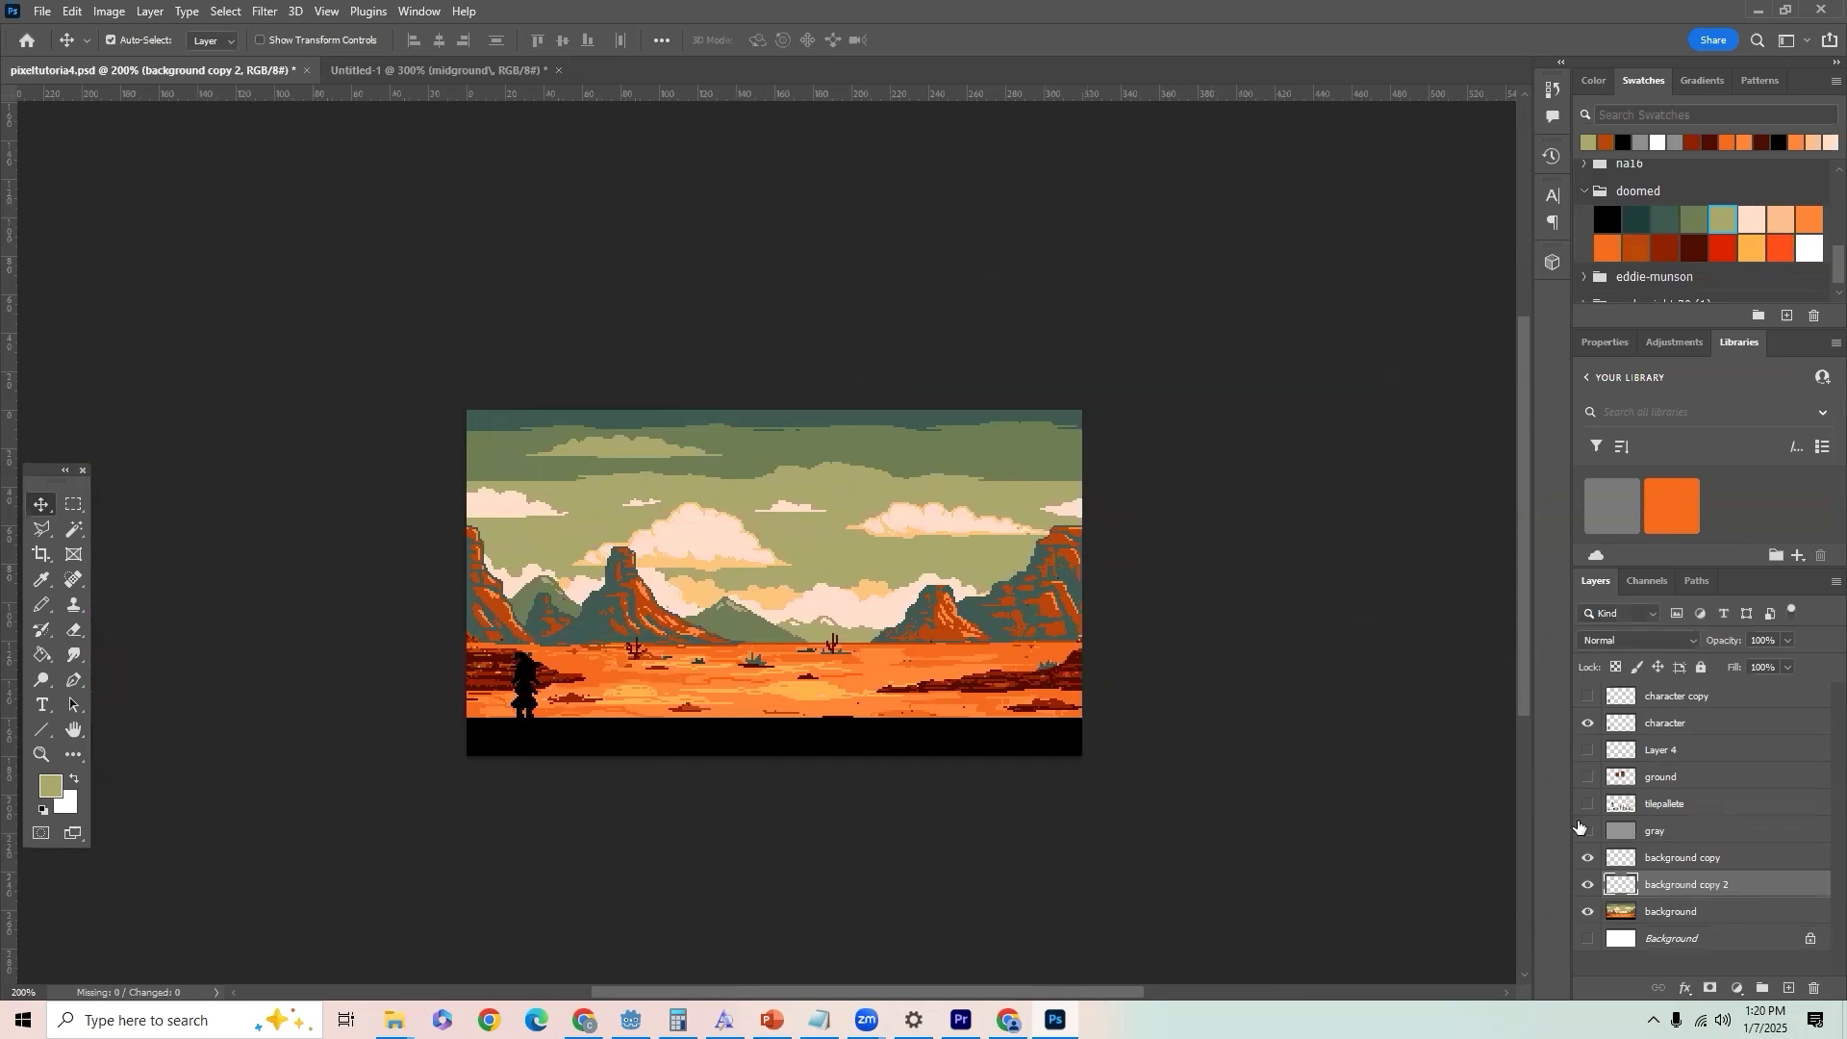
Step: Hide the three background layers and show the gray and ground layers, leaving tilepallete hidden
left_click_drag(1587, 831, 1587, 803)
left_click_drag(1587, 857, 1589, 911)
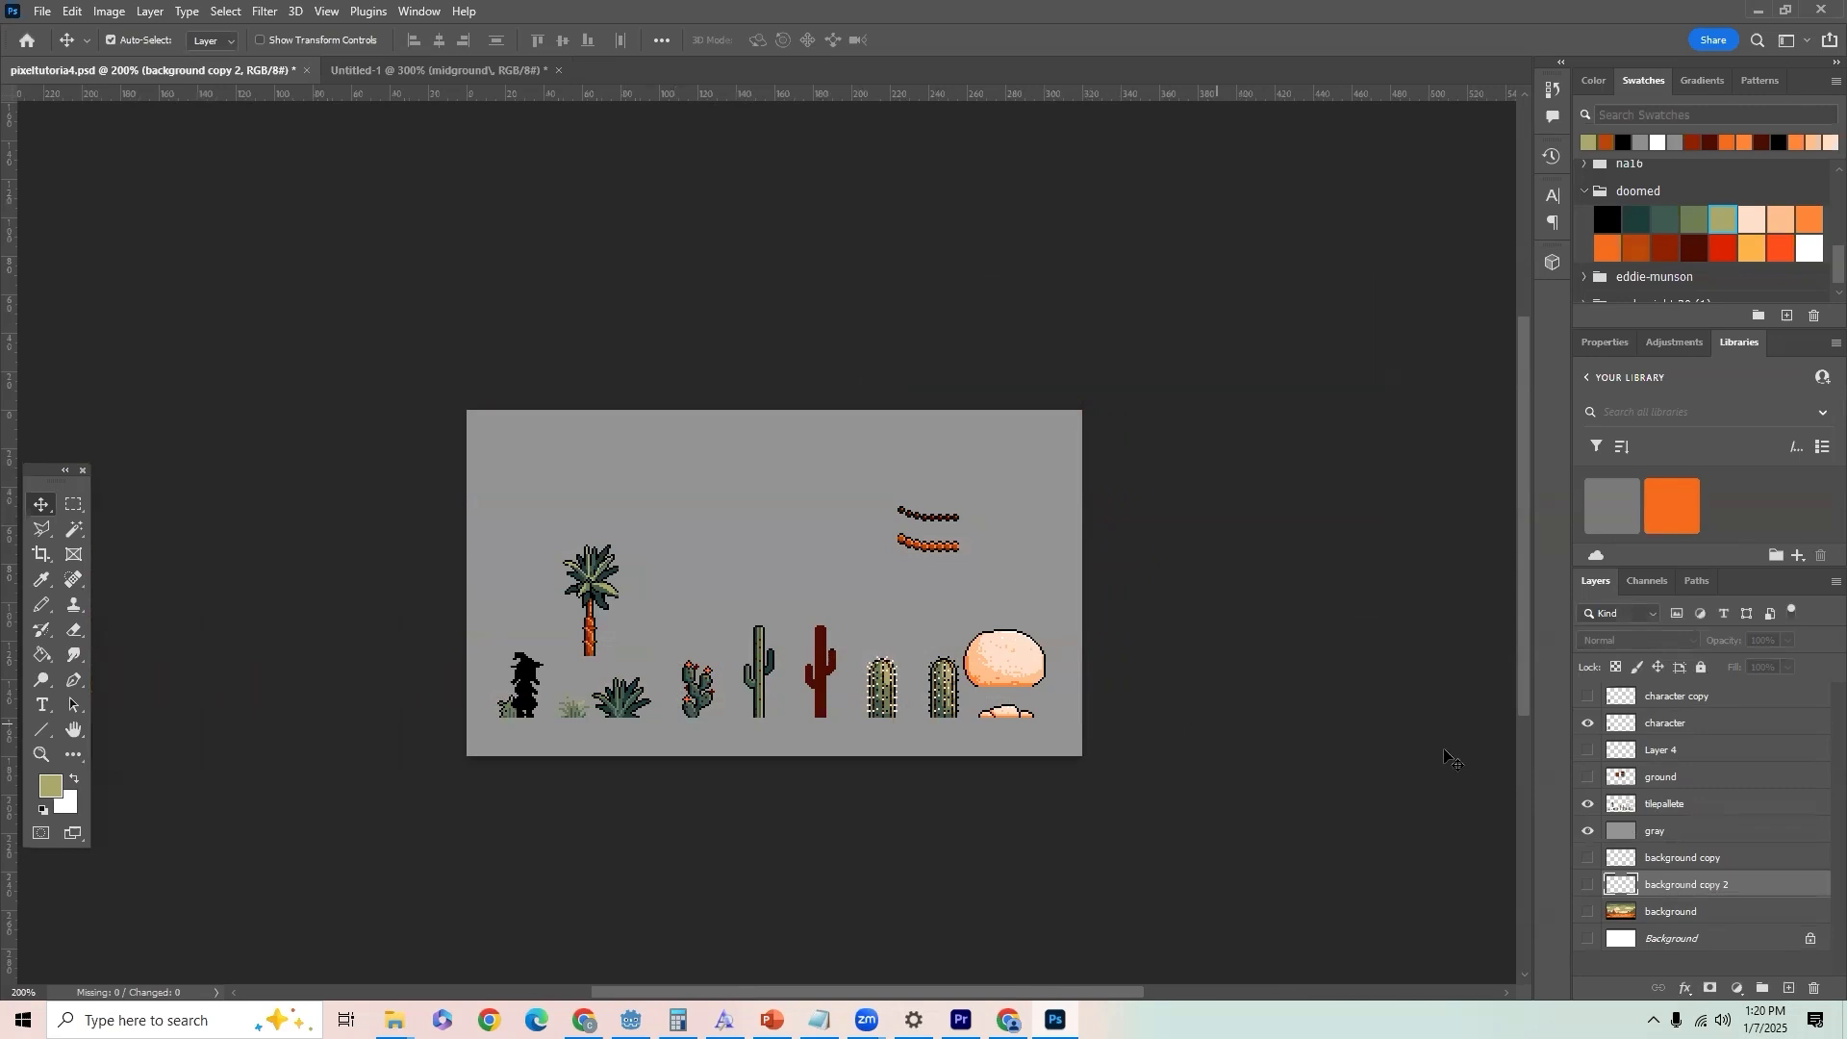
left_click(1587, 778)
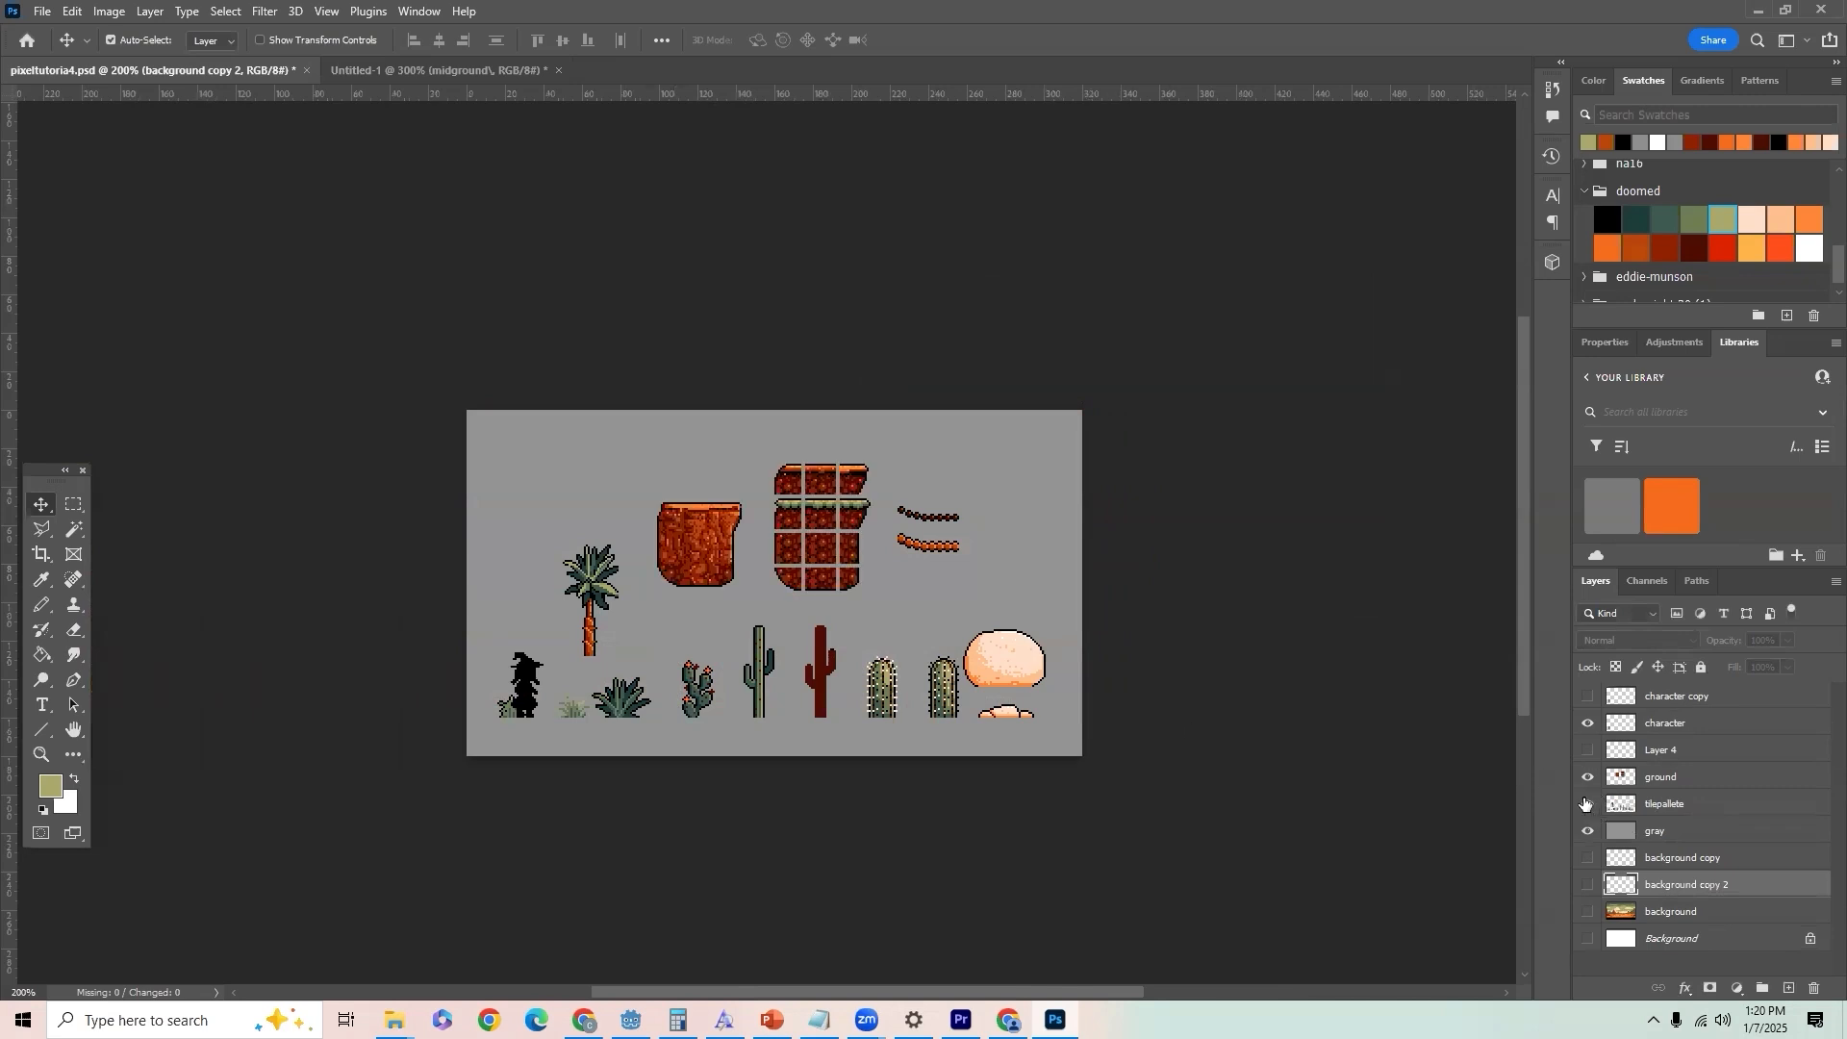
left_click(1588, 806)
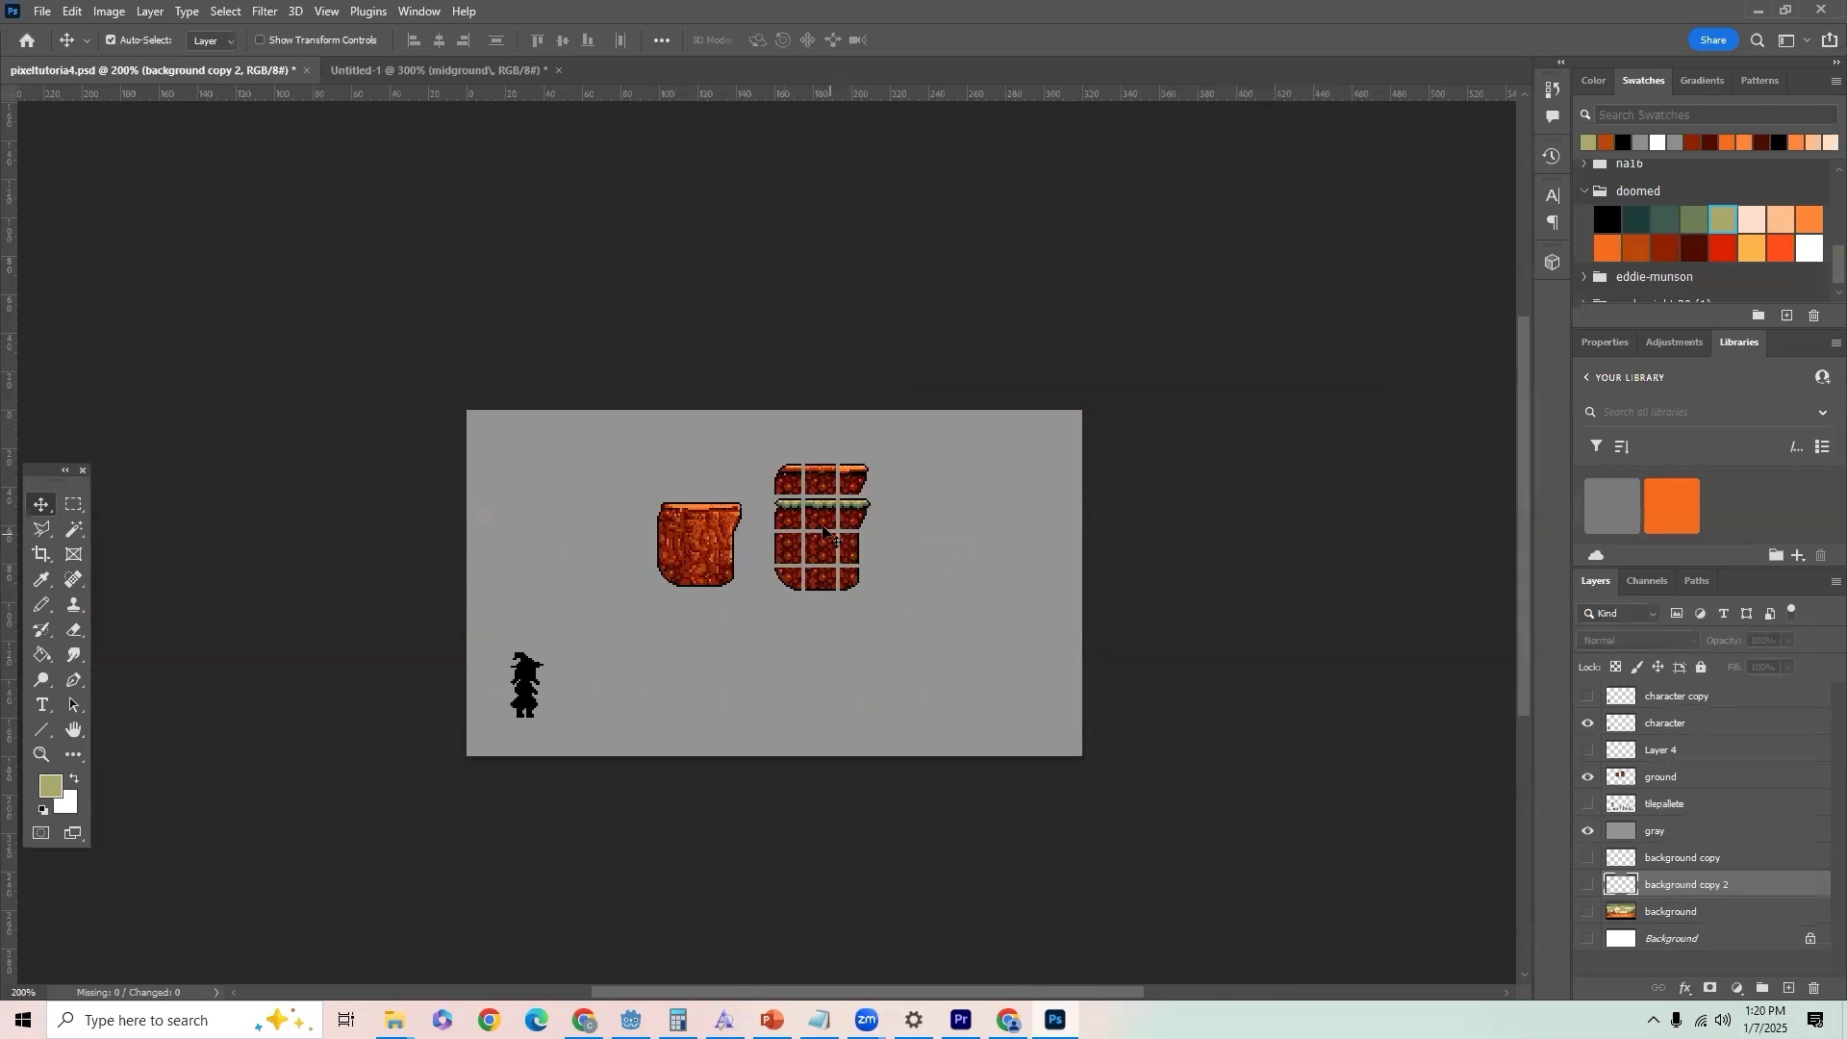
Step: Examine the ground tile pieces up close and turn the document grid back on
left_click(41, 755)
left_click(816, 542)
left_click(816, 541)
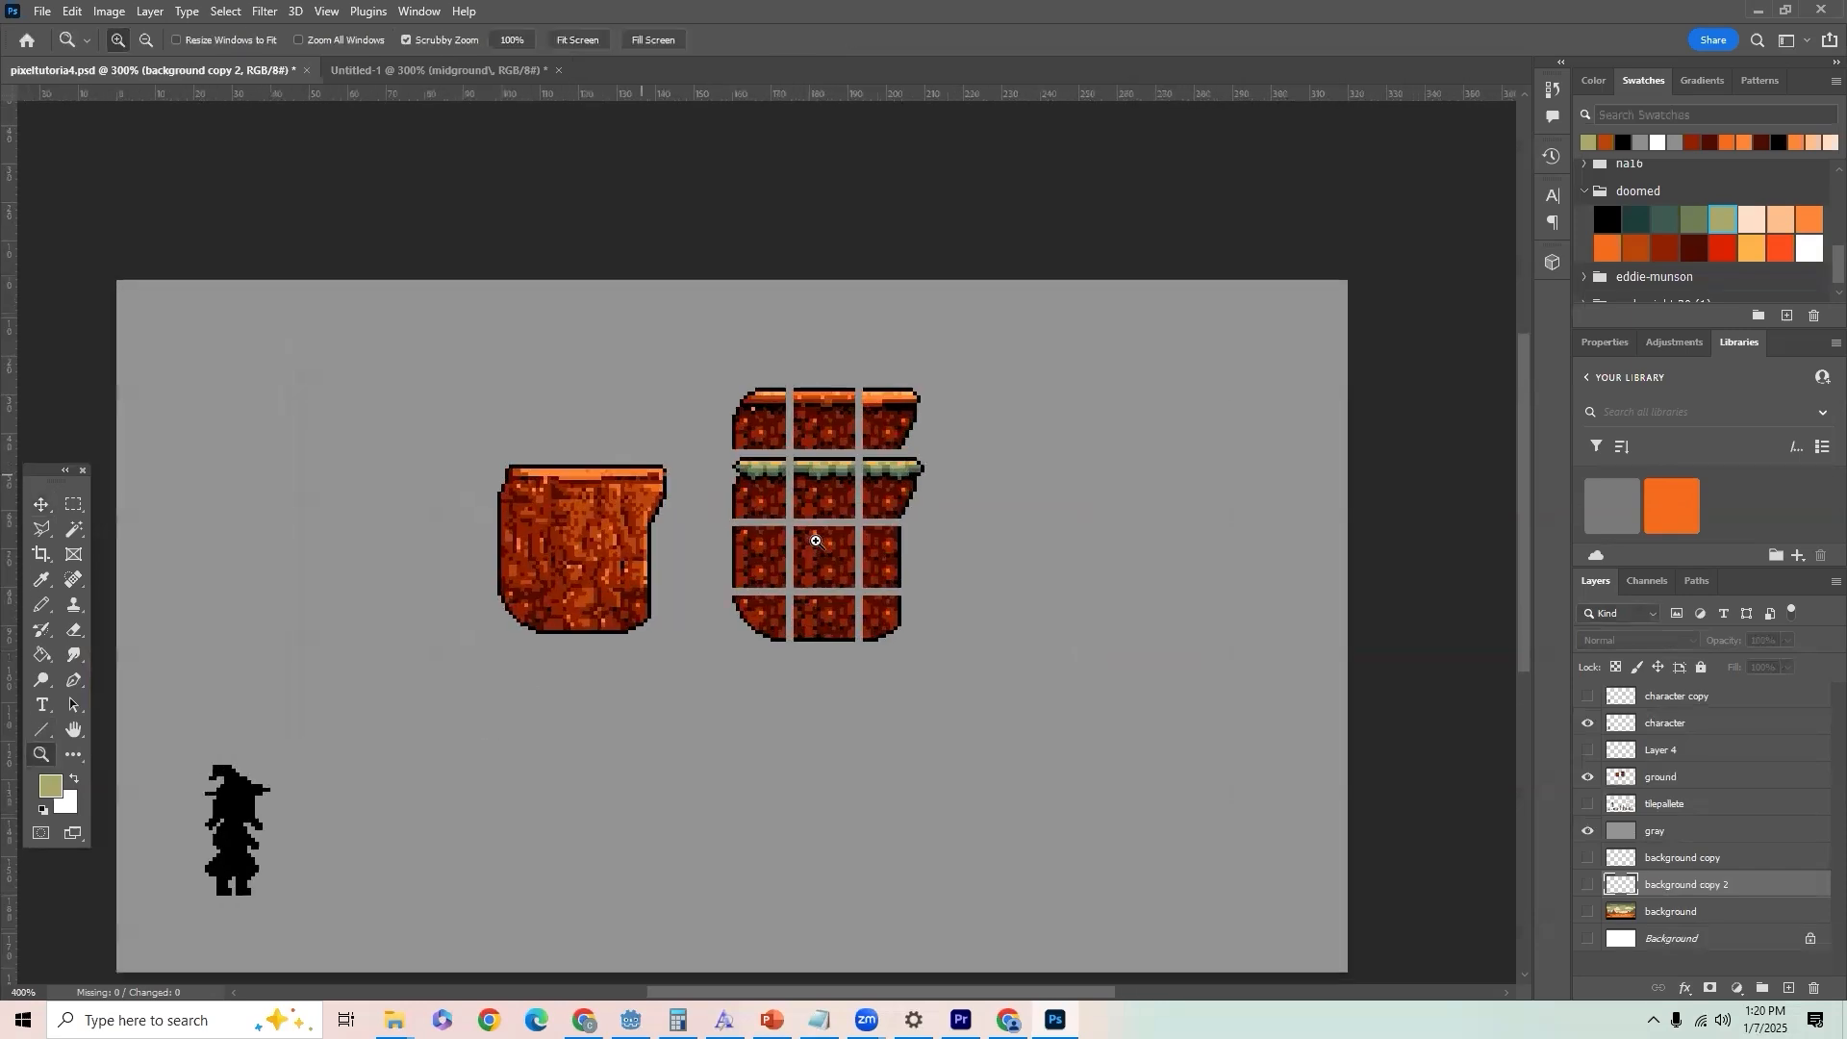
left_click(816, 543)
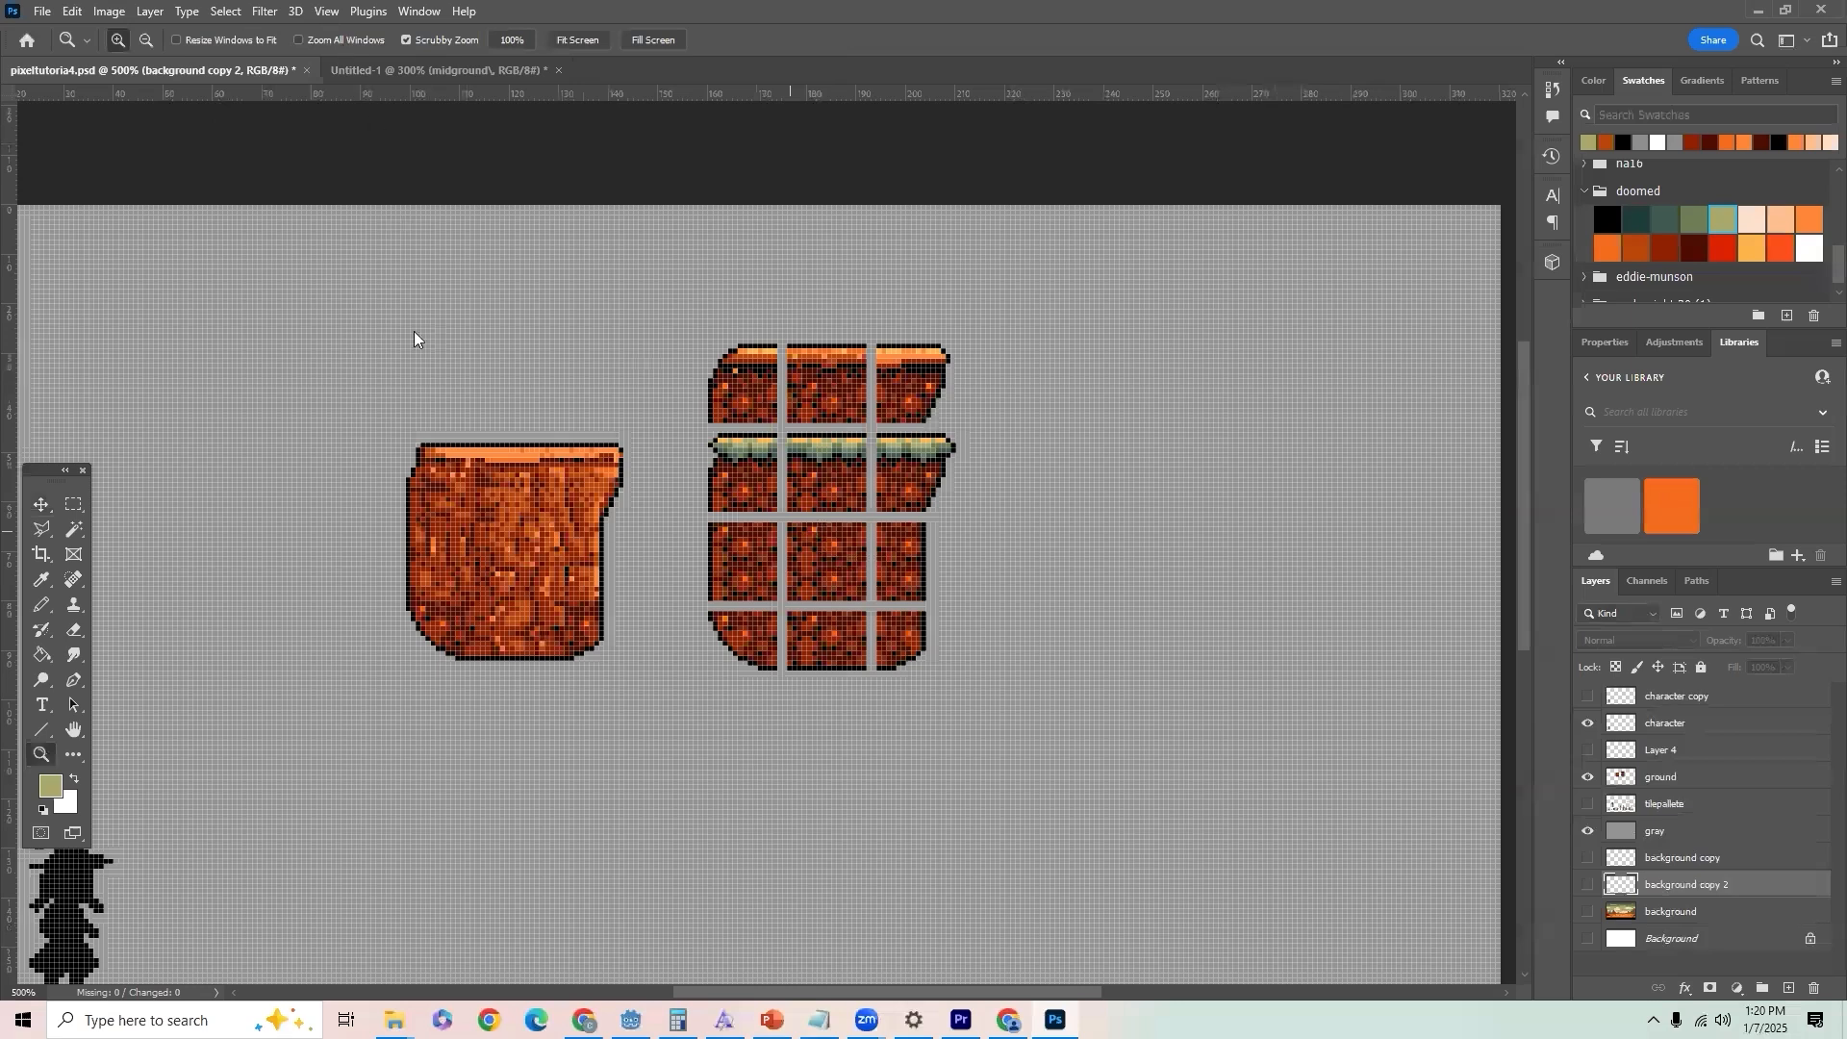
left_click(326, 10)
left_click(539, 481)
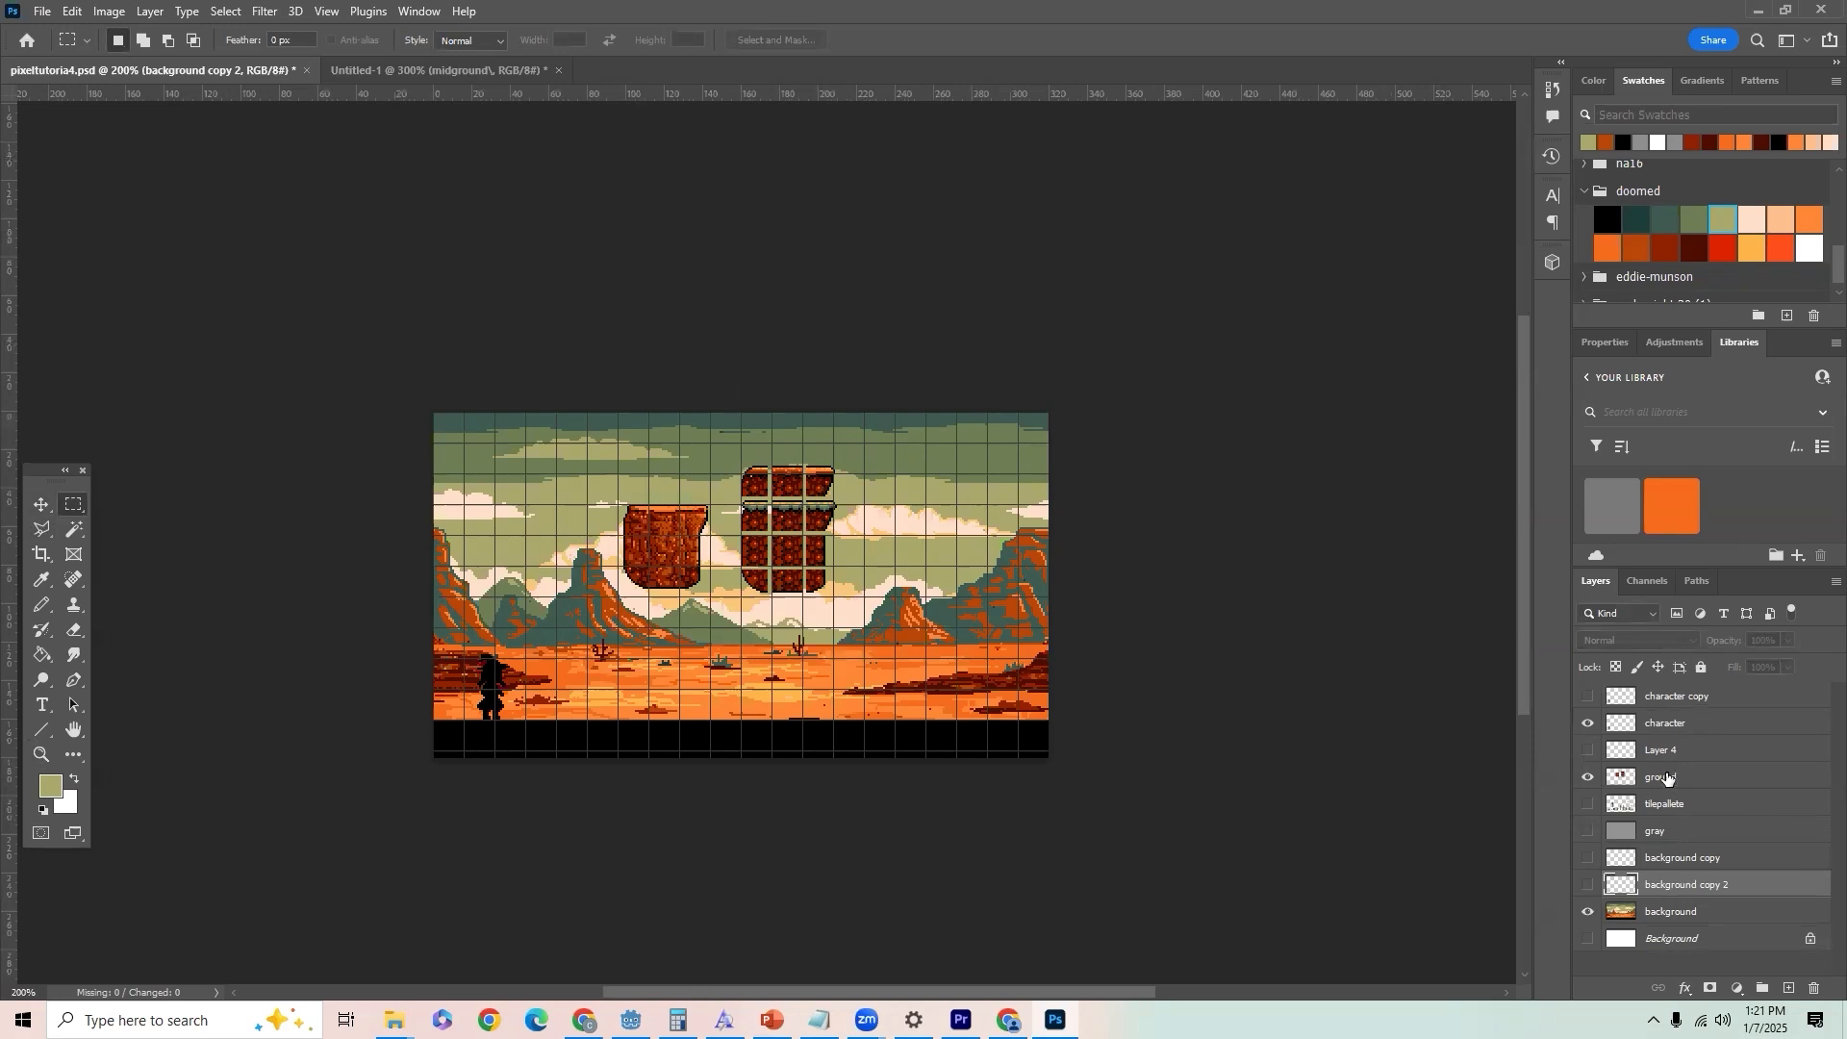
Step: On the ground layer, copy the grassy middle tile repeatedly into a ground row starting at the canvas's lower-left edge
left_click(1668, 780)
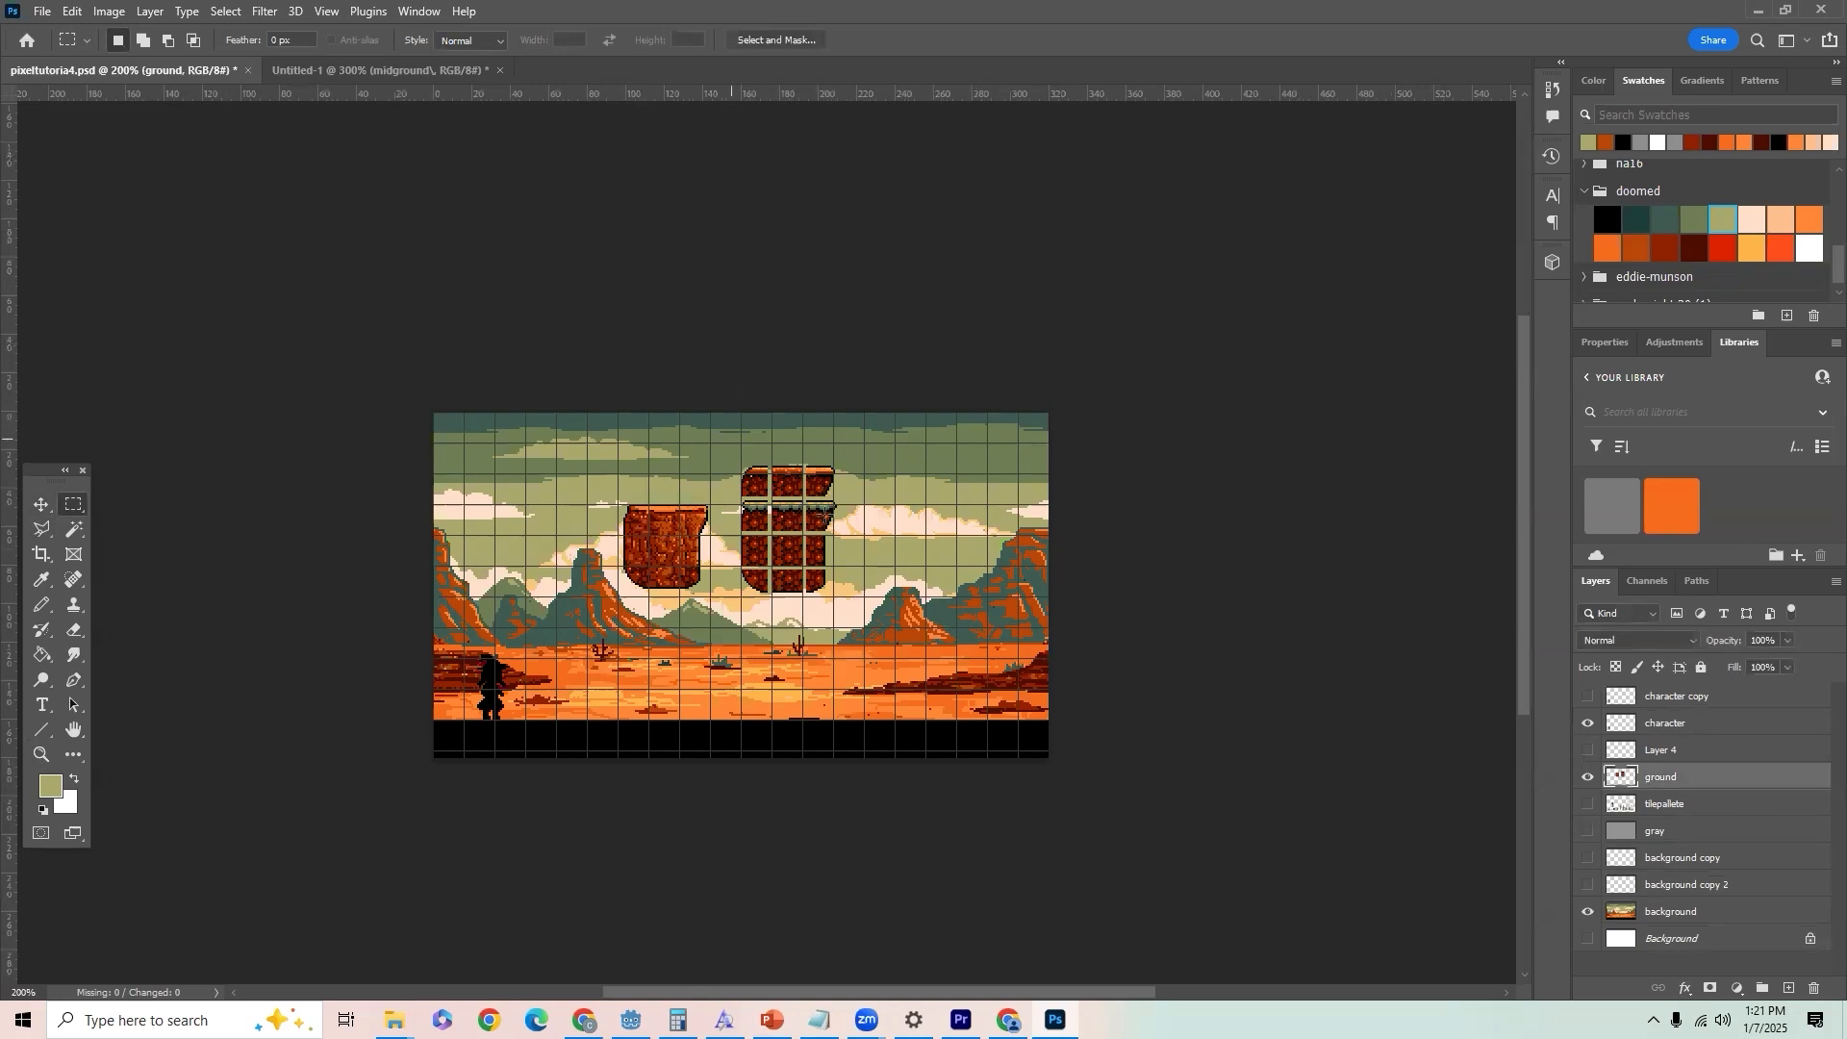
left_click_drag(771, 496, 772, 508)
left_click(847, 377)
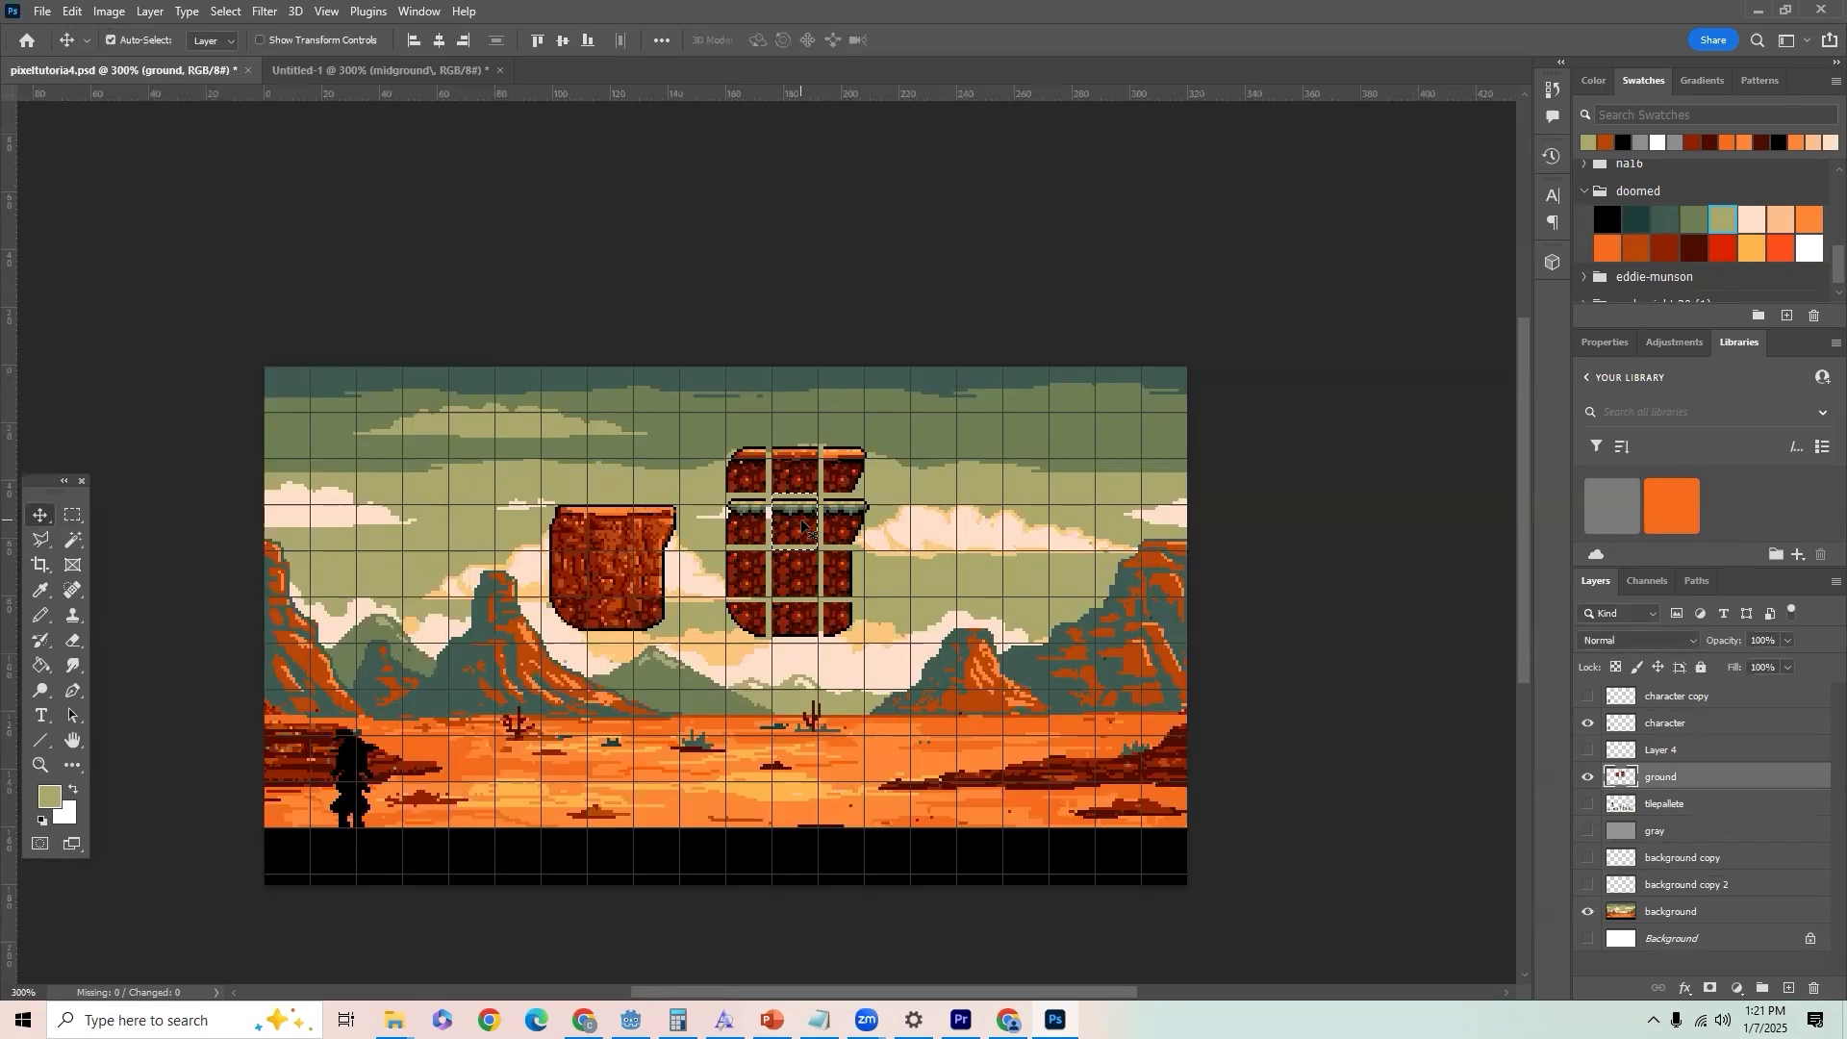
left_click_drag(805, 515, 336, 846)
key("Down")
key("Down")
mouse_move(336, 847)
left_mouse_down()
mouse_move(393, 850)
mouse_move(372, 849)
left_mouse_up()
left_click_drag(374, 848, 466, 851)
left_click_drag(465, 850, 519, 849)
left_click_drag(525, 849, 571, 850)
Step: Start a second ground section beyond a gap, using copies of the grassy left-corner tile and the orange-topped middle tile
left_click(70, 515)
key("v")
left_click_drag(747, 535, 713, 859)
key("m")
key("v")
key("m")
left_click_drag(771, 445, 725, 873)
key("v")
key("m")
left_click(43, 518)
key("ctrl+d")
Step: Stack copies of the middle dirt tile at the second section's end and add a right-edge dirt tile beside the lower one
left_click(72, 514)
left_click_drag(770, 552, 788, 791)
key("v")
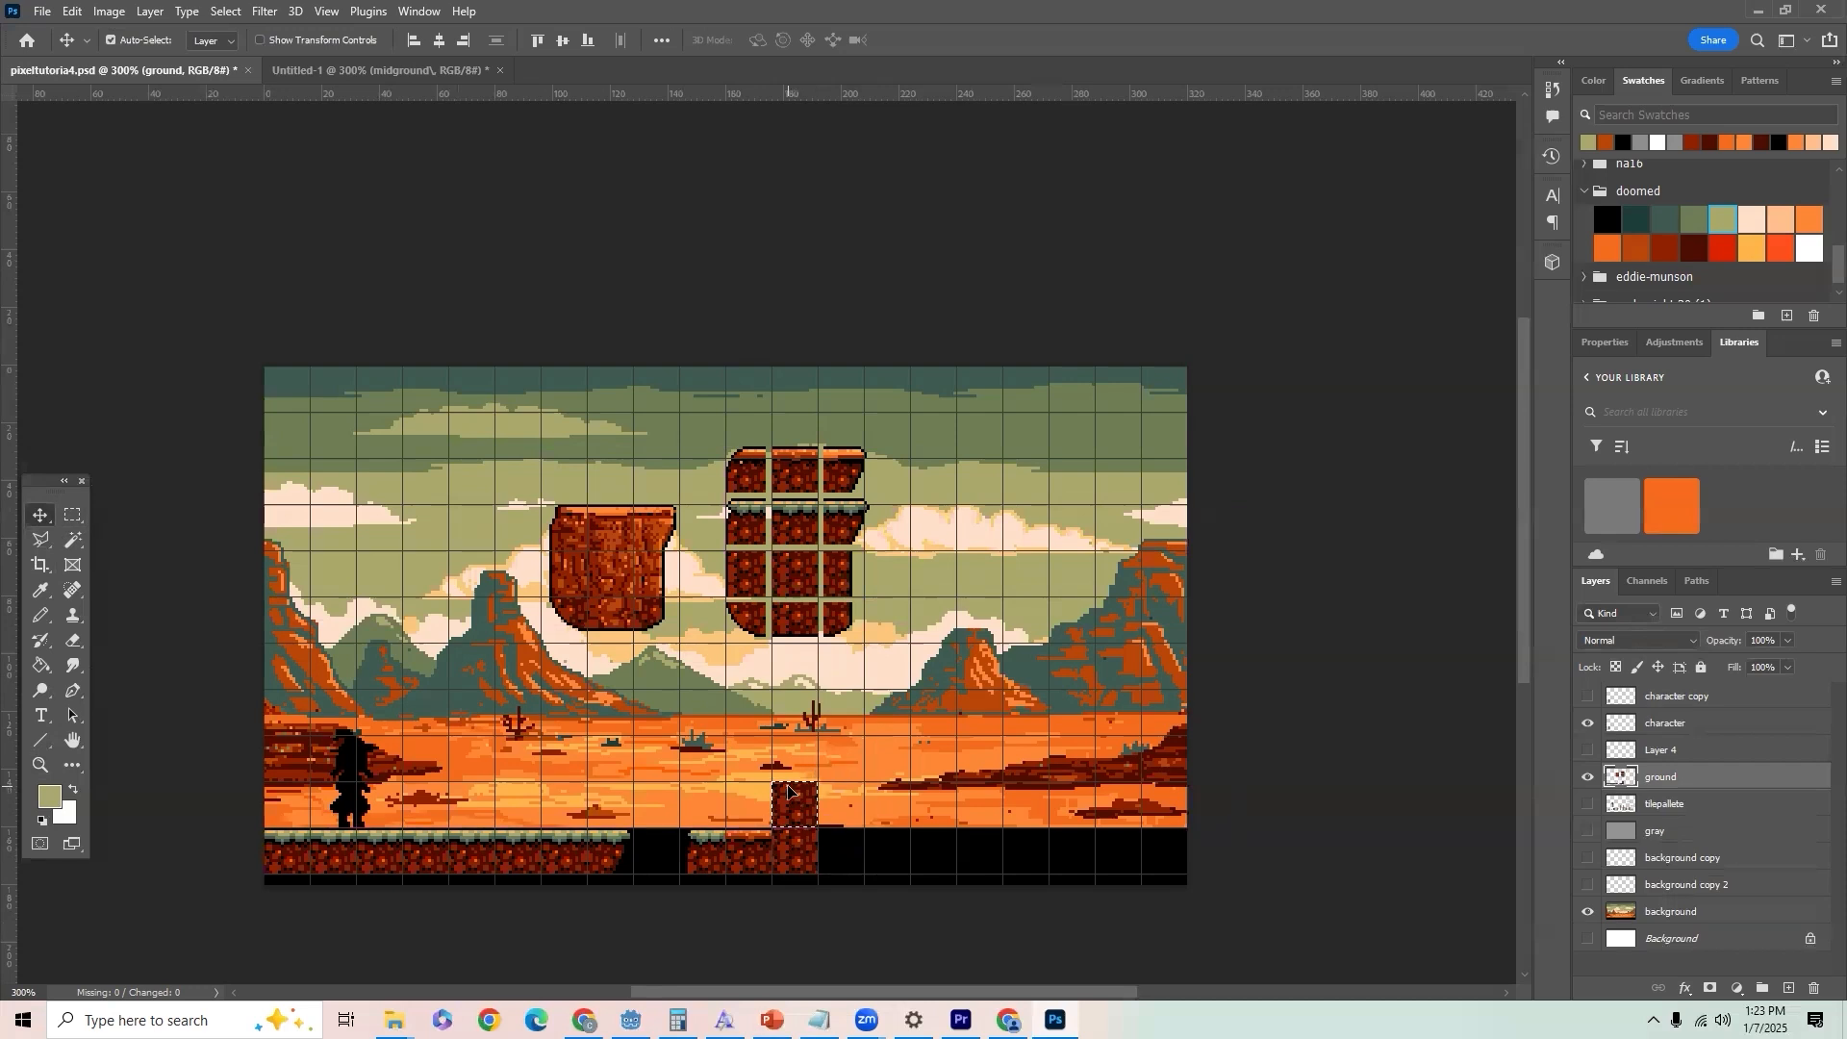
key("m")
key("v")
left_click_drag(819, 551, 844, 848)
Step: Add copies of the left-edge and right-edge dirt tiles on both sides of the raised dirt tile, and deselect
left_click(72, 517)
left_click_drag(726, 550, 758, 805)
key("v")
left_click(72, 514)
left_click_drag(819, 550, 842, 818)
left_click(39, 515)
key("ctrl+d")
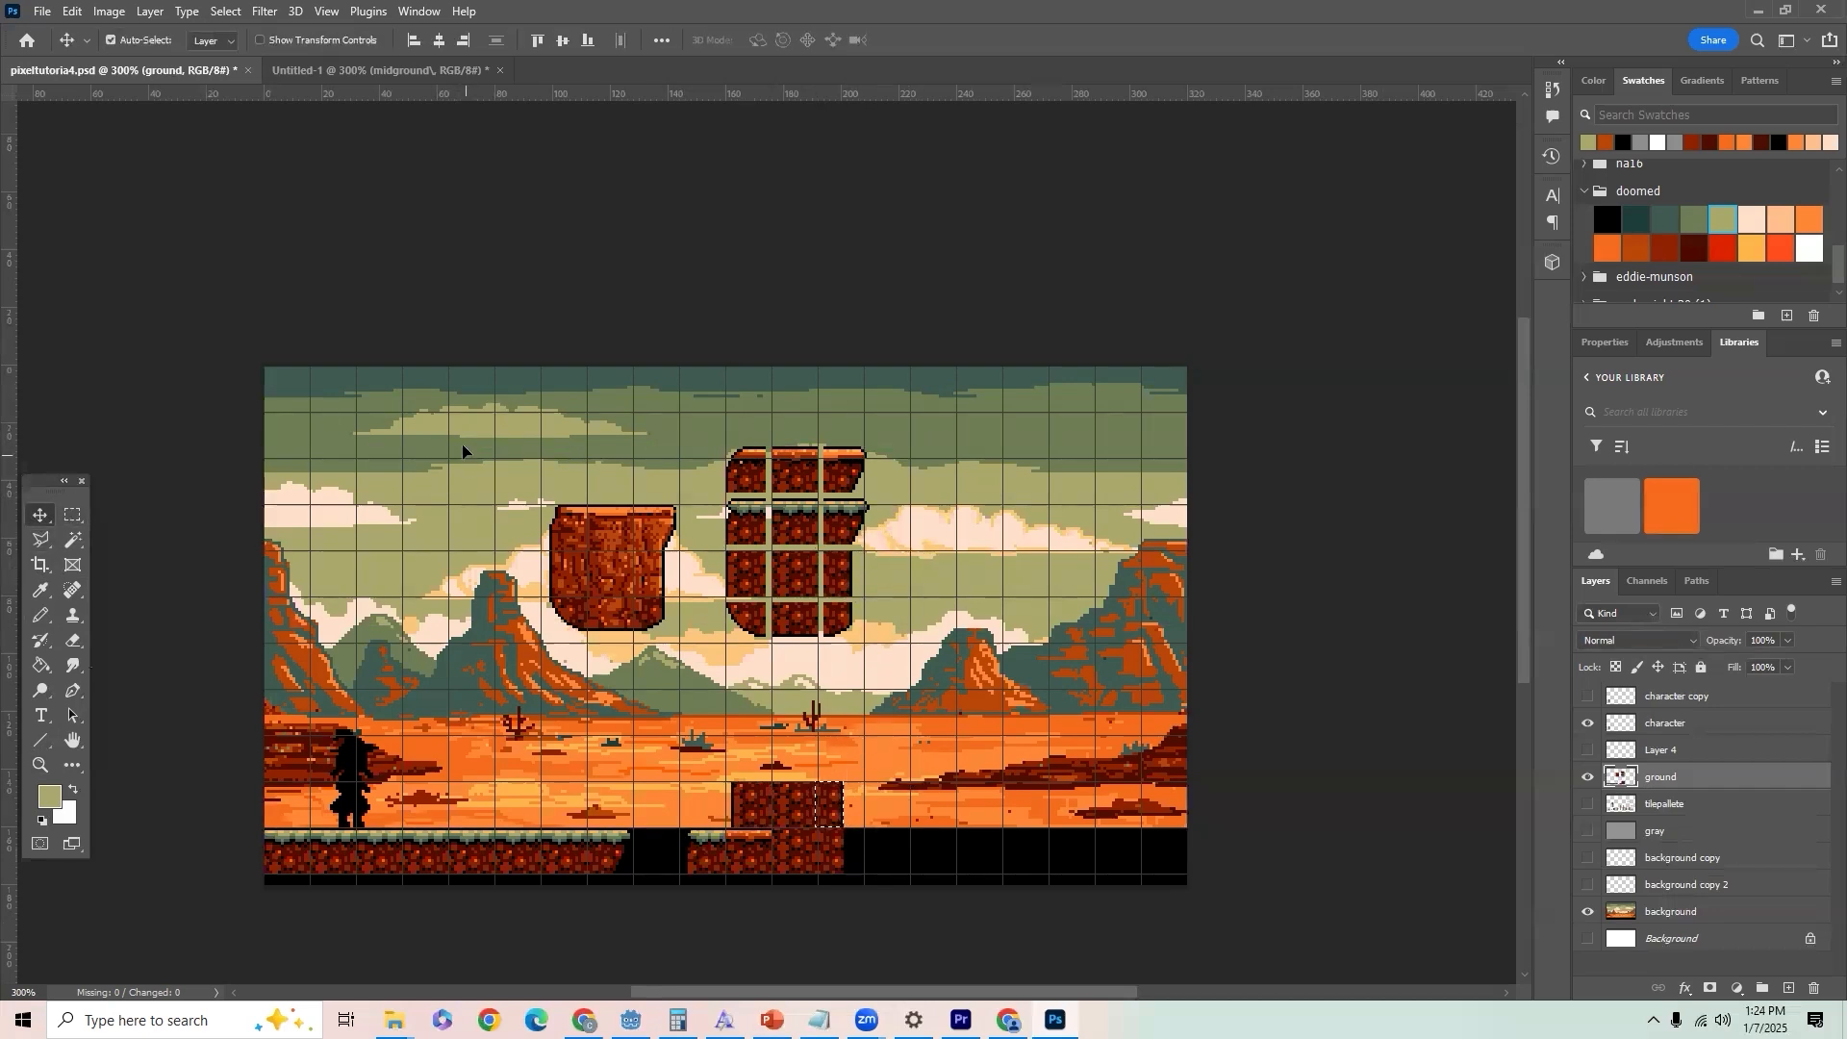
key("m")
mouse_move(818, 548)
left_mouse_down()
mouse_move(771, 496)
mouse_move(797, 563)
left_mouse_up()
left_click(40, 513)
key("ctrl+z")
Step: Cap the raised dirt block with copies of the orange-topped middle, left-corner and right-corner tiles
key("m")
left_click_drag(770, 444, 797, 760)
left_click(40, 512)
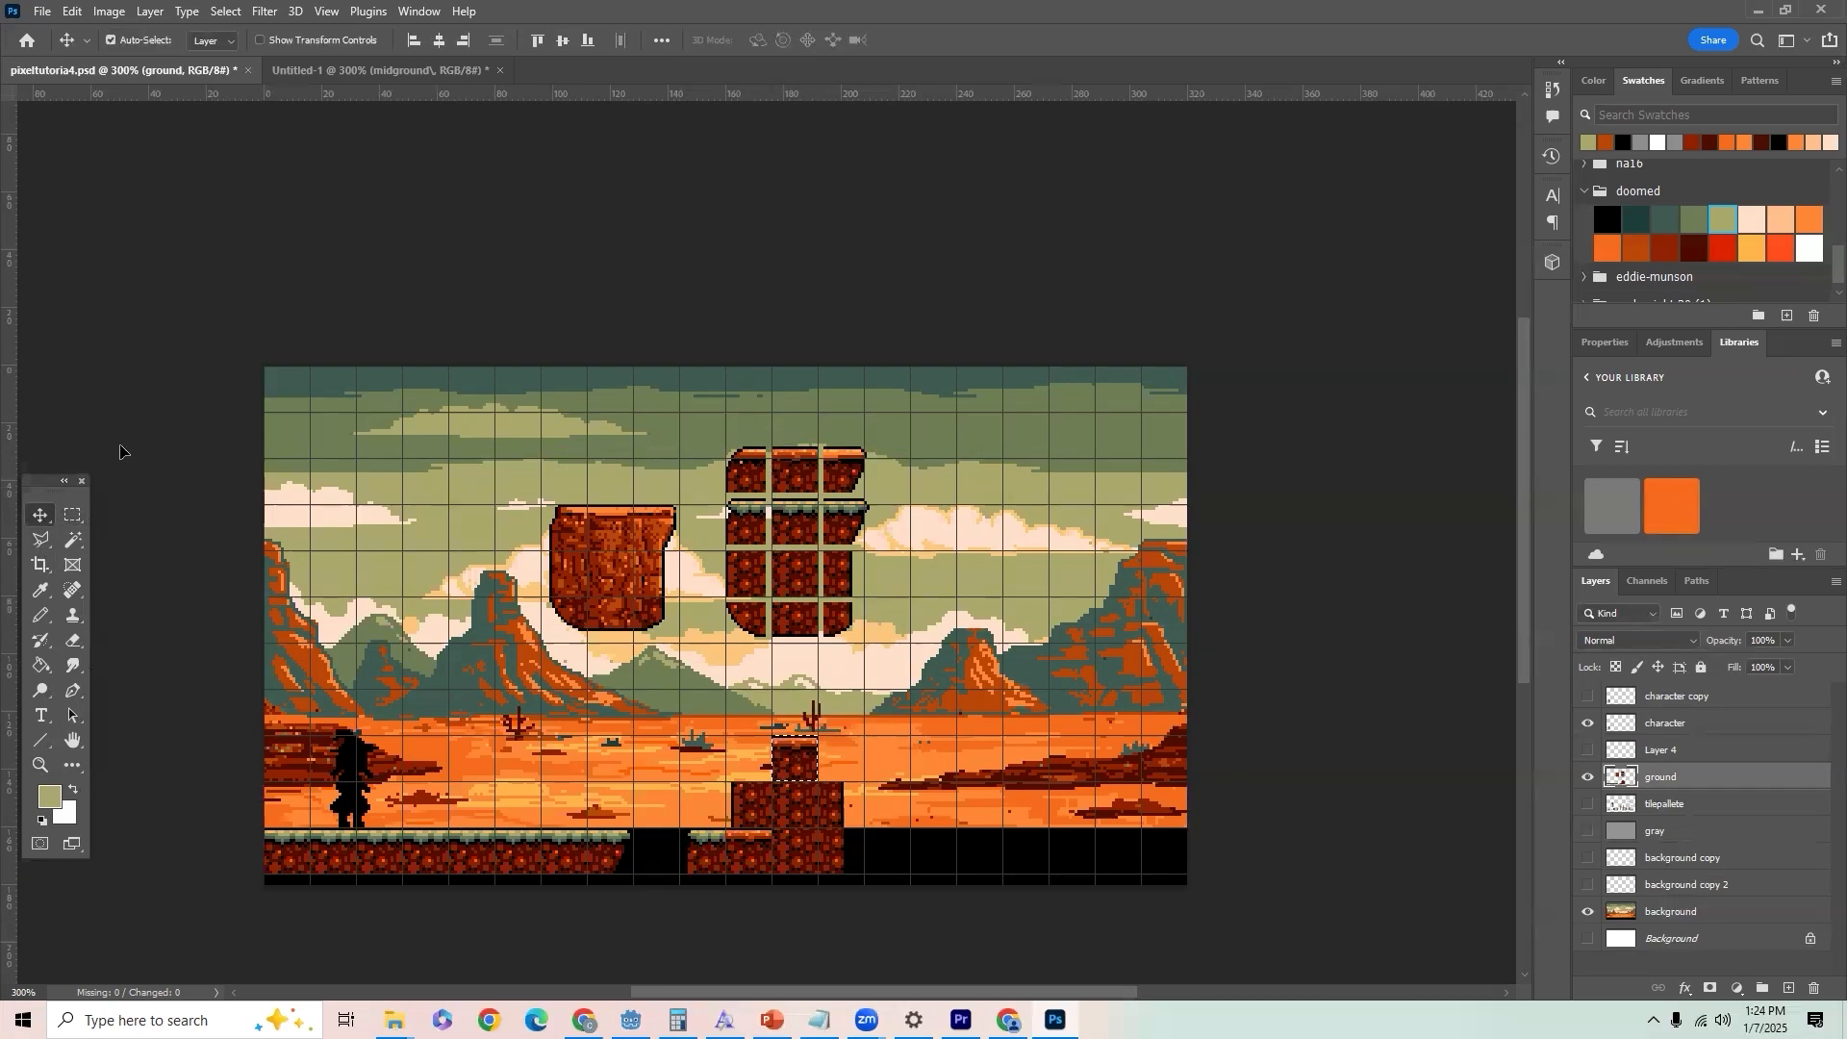
key("m")
left_click_drag(726, 445, 770, 496)
key("v")
left_click_drag(754, 471, 764, 757)
key("Left")
key("m")
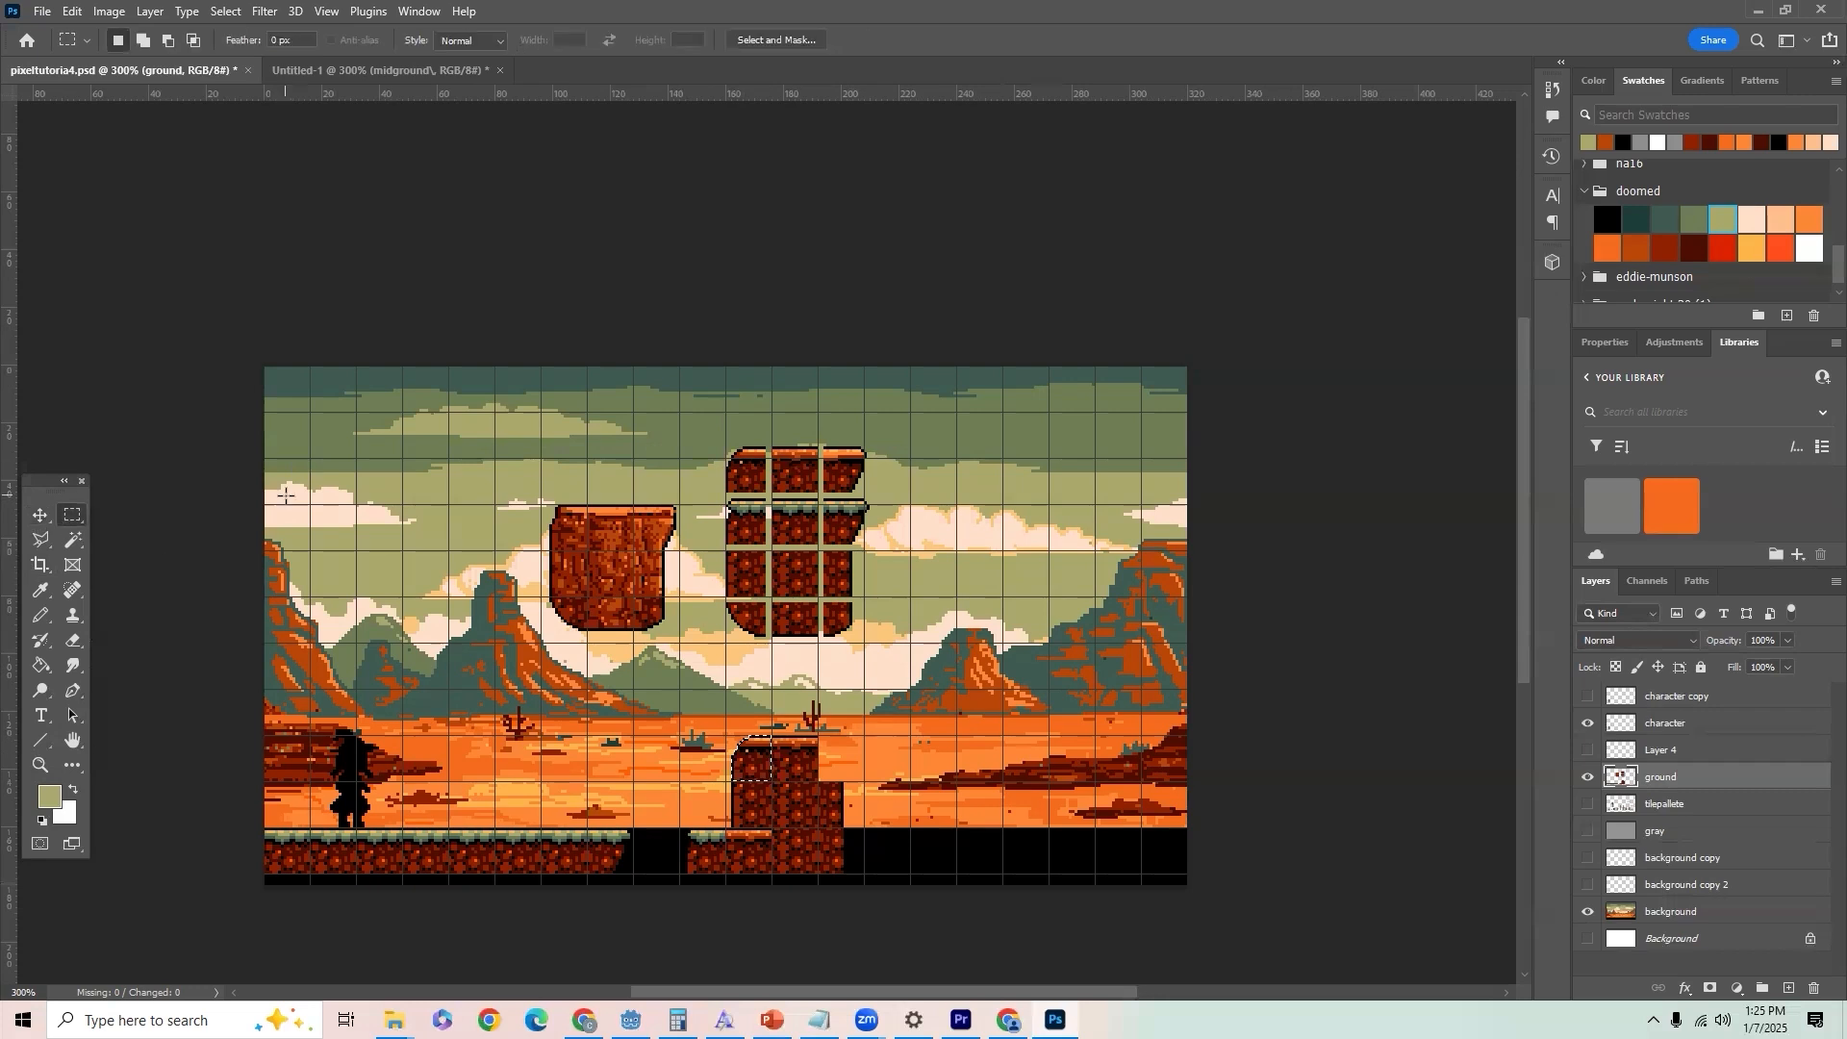
left_click_drag(823, 497, 838, 760)
key("v")
Step: Extend the second ground section to the canvas's right edge with copies of the orange-topped ground tiles
key("m")
mouse_move(770, 496)
left_mouse_down()
mouse_move(816, 449)
mouse_move(798, 479)
mouse_move(868, 850)
mouse_move(885, 851)
left_mouse_up()
key("v")
key("ctrl+d")
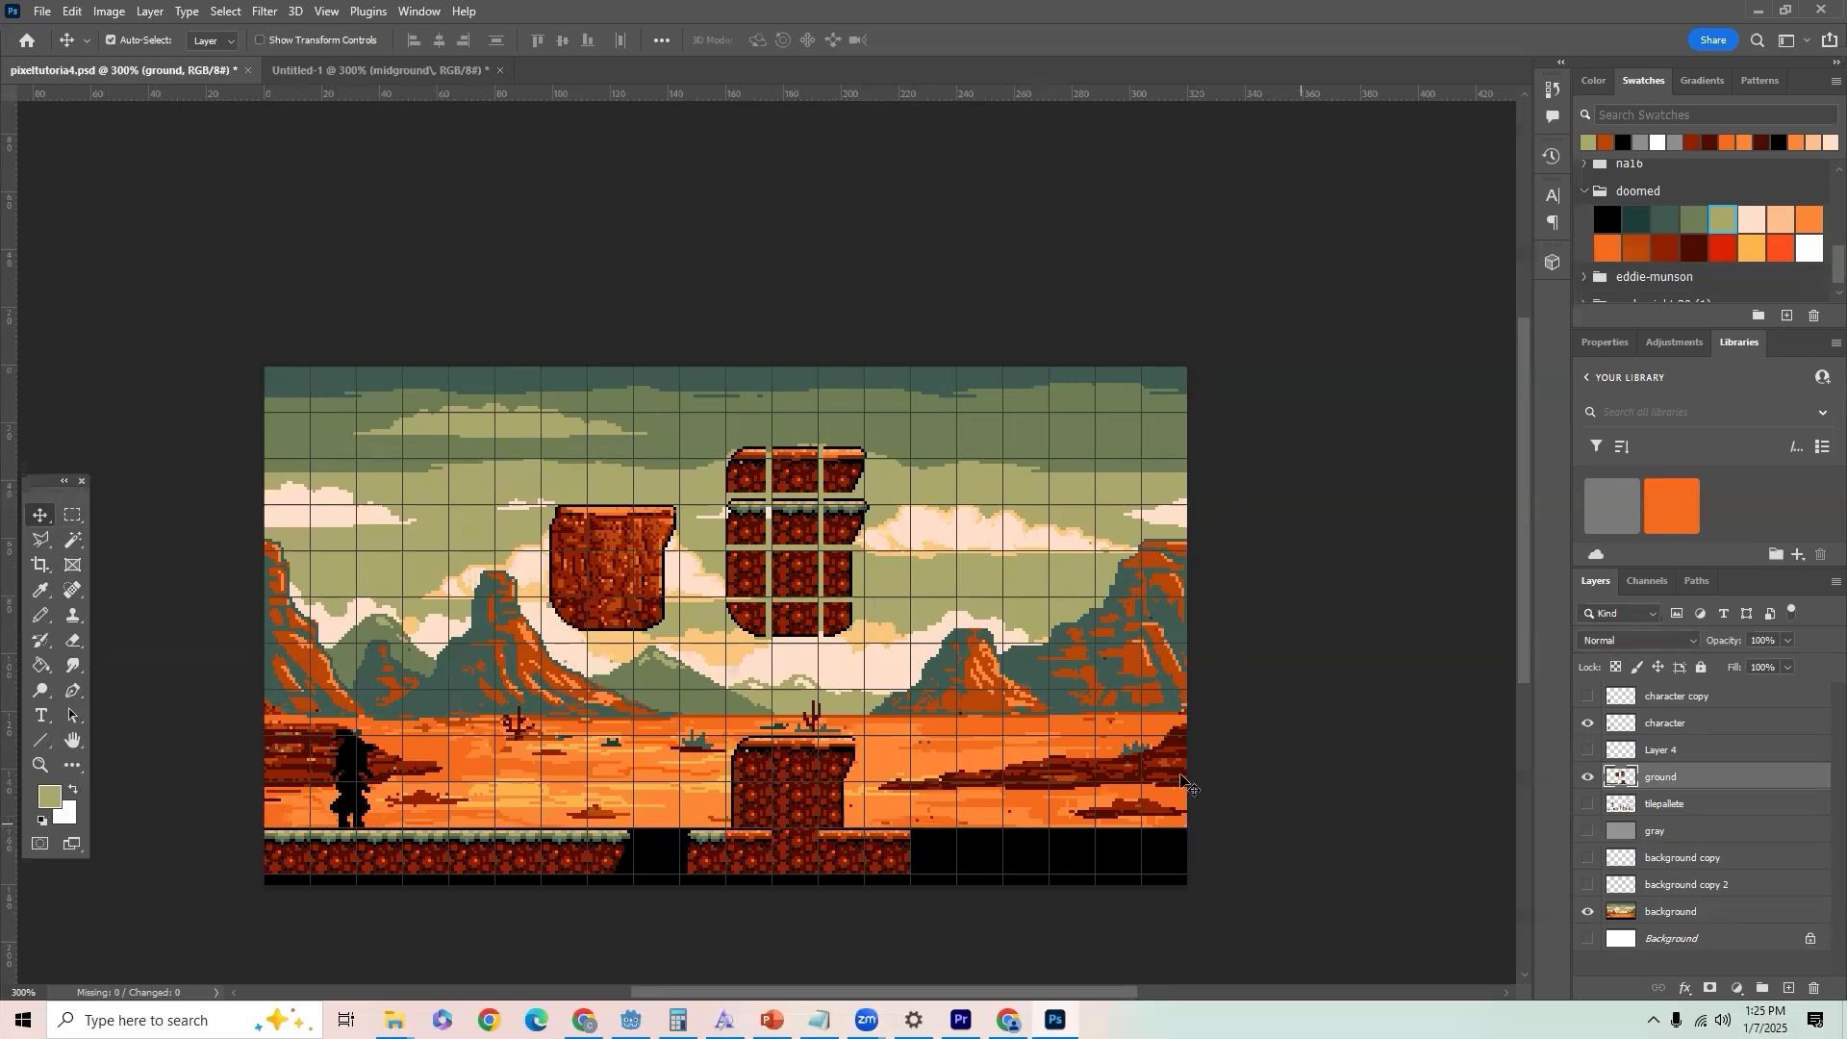
left_click(72, 515)
mouse_move(817, 828)
left_mouse_down()
mouse_move(910, 872)
mouse_move(964, 853)
mouse_move(1124, 856)
left_mouse_up()
left_click(44, 516)
left_click(72, 515)
left_click(40, 515)
Step: Fill the black strip beneath the left ground section with a copied band of its dirt
left_click(72, 517)
left_click_drag(264, 843, 565, 883)
left_click(40, 515)
Step: Try filling the black strip beneath the right ground section with a copied dirt band, then undo it
left_click(73, 519)
left_click_drag(687, 845, 1187, 873)
key("v")
left_click_drag(1070, 854, 1070, 884, "alt")
key("ctrl+d")
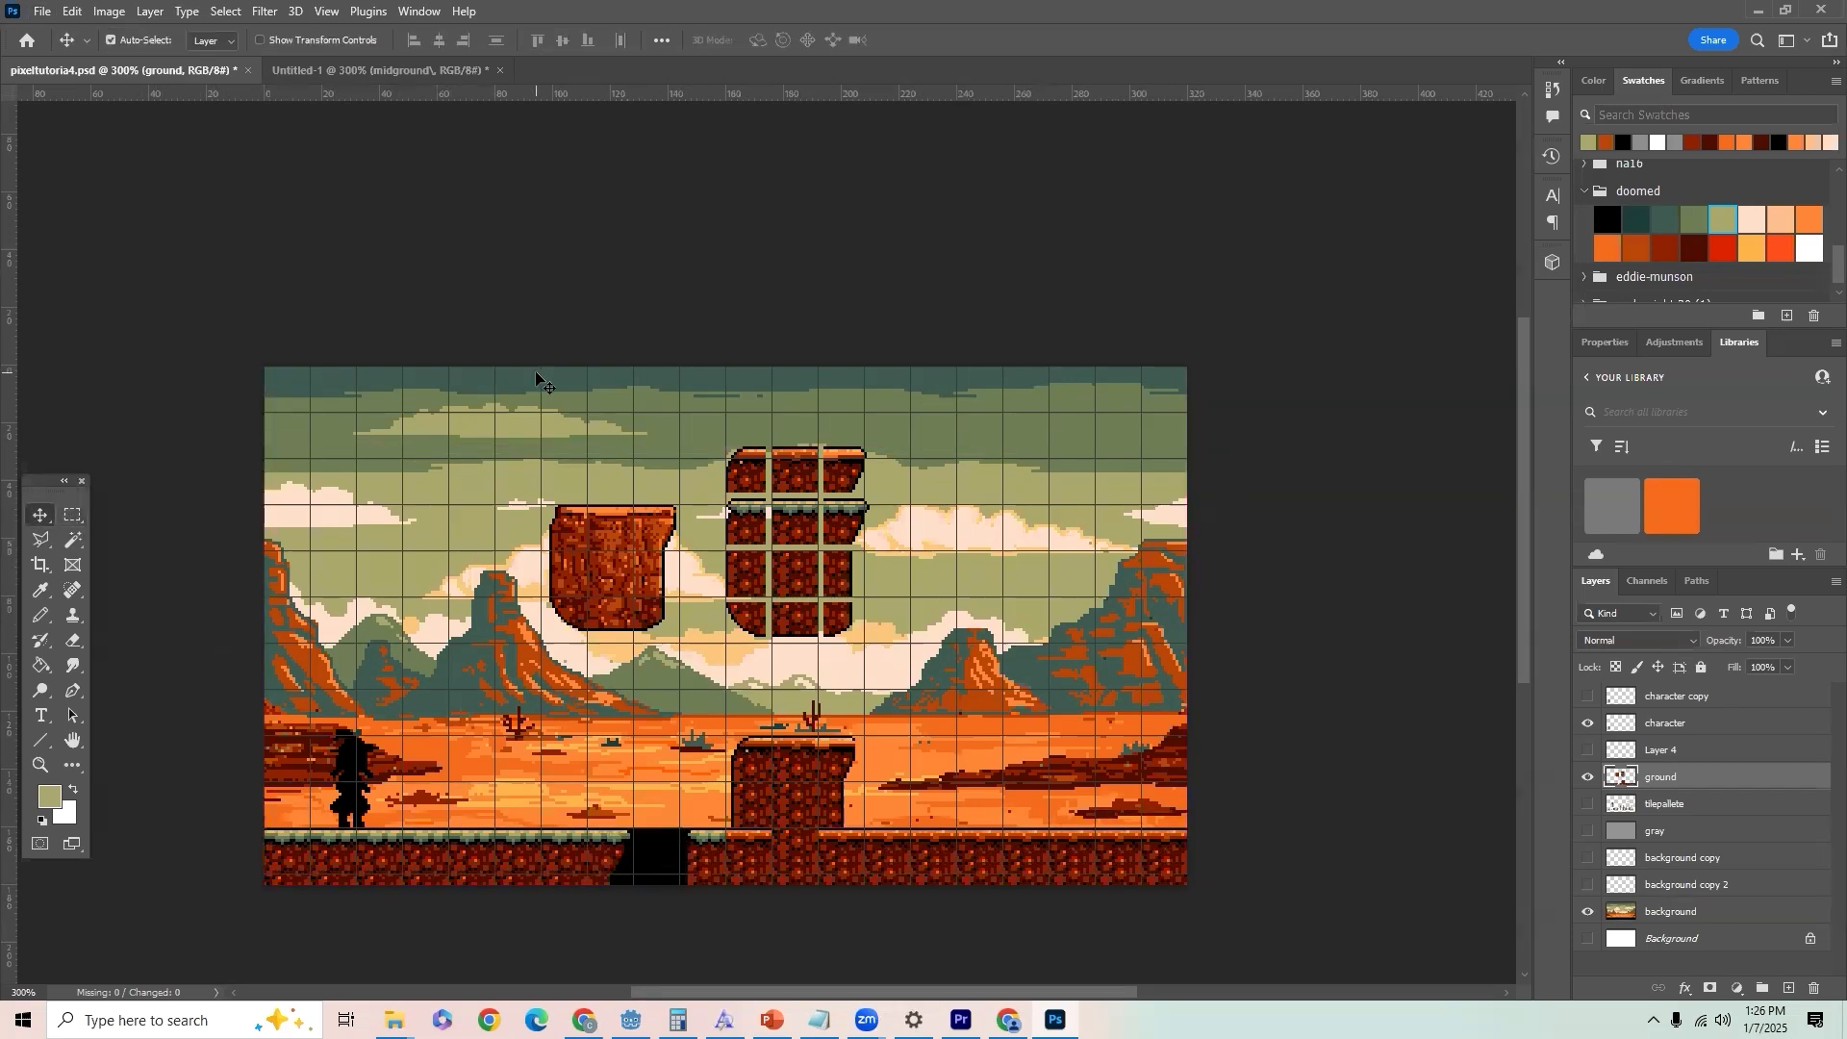
key("ctrl+z")
key("ctrl+z")
key("ctrl+z")
Step: Fill the black strip beneath the right ground section with a copied dirt band, and deselect
key("m")
left_click_drag(688, 873, 1193, 839)
key("v")
left_click_drag(938, 871, 939, 884, "alt")
key("ctrl+d")
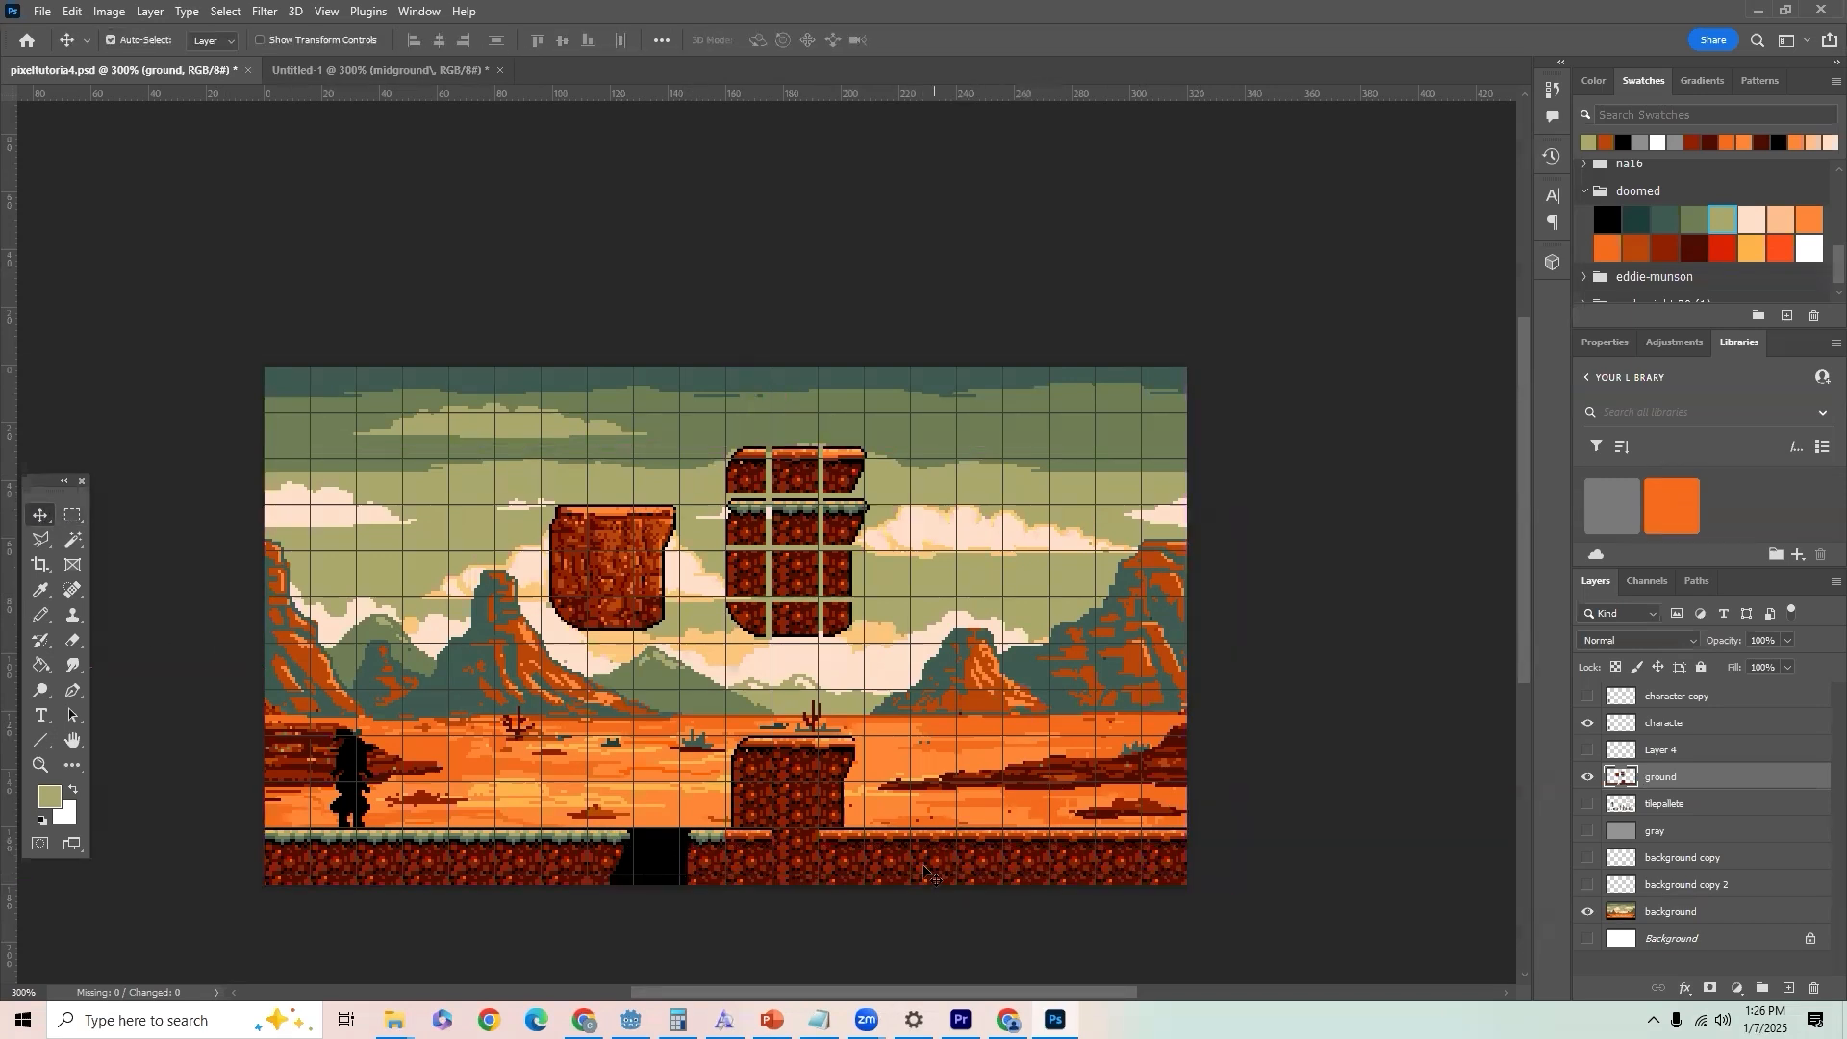
Step: Place a copy of the large orange rock's top part on the left ground section between the character and the gap
key("m")
left_click_drag(542, 504, 522, 803)
key("v")
key("ctrl+d")
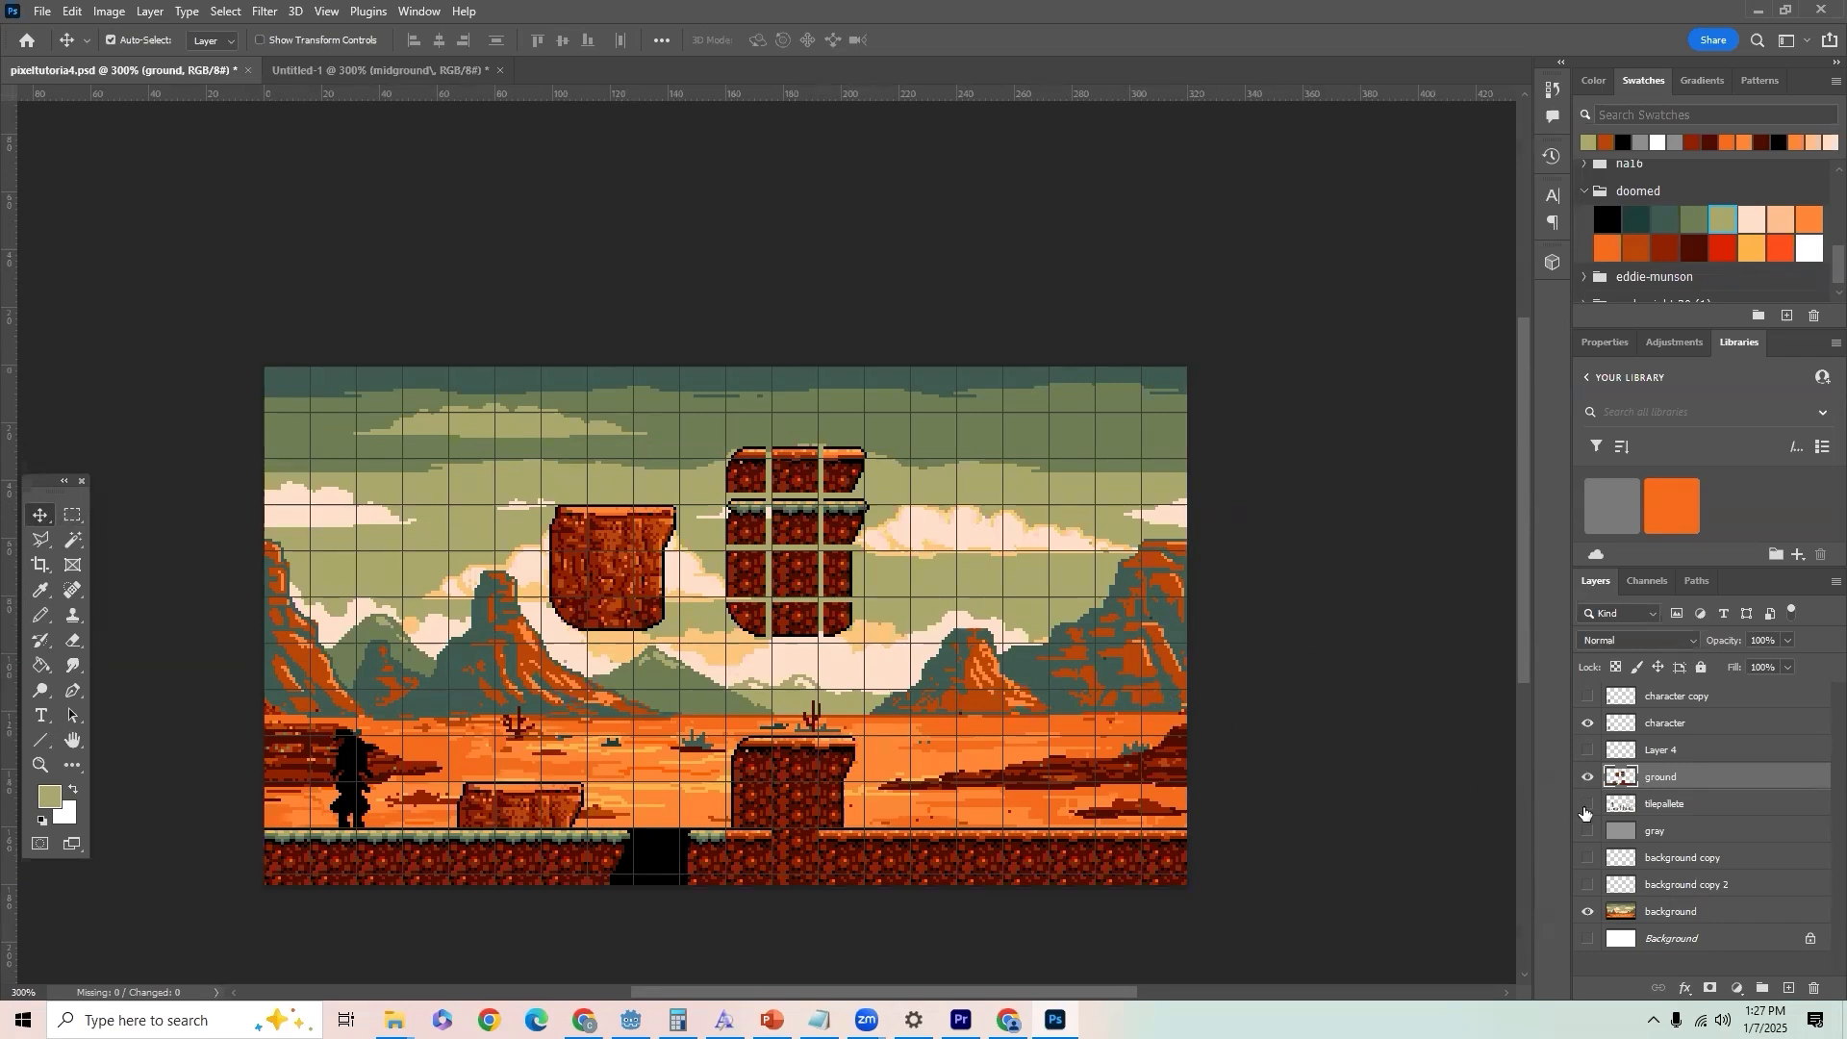
Step: Show the gray and tilepallete layers and hide the ground layer
left_click(1588, 831)
left_click(1590, 833)
left_click(1588, 804)
left_click(1591, 833)
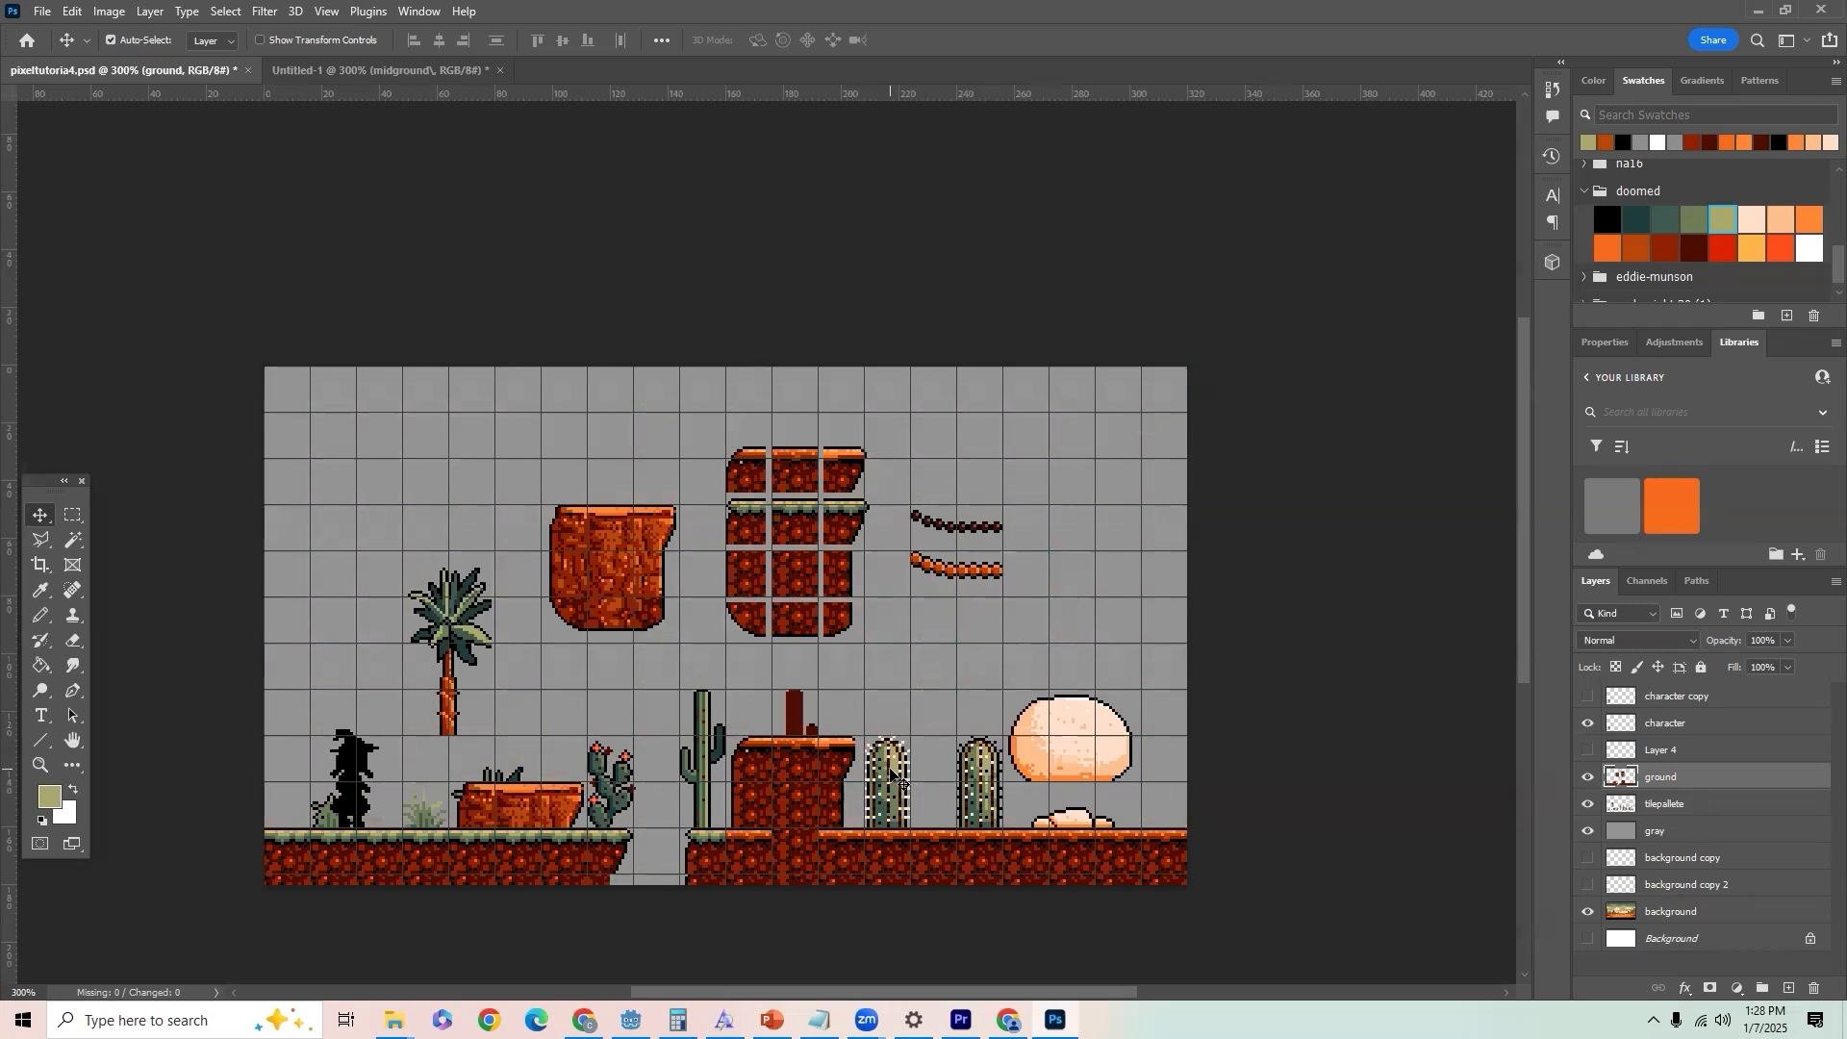
left_click(1588, 778)
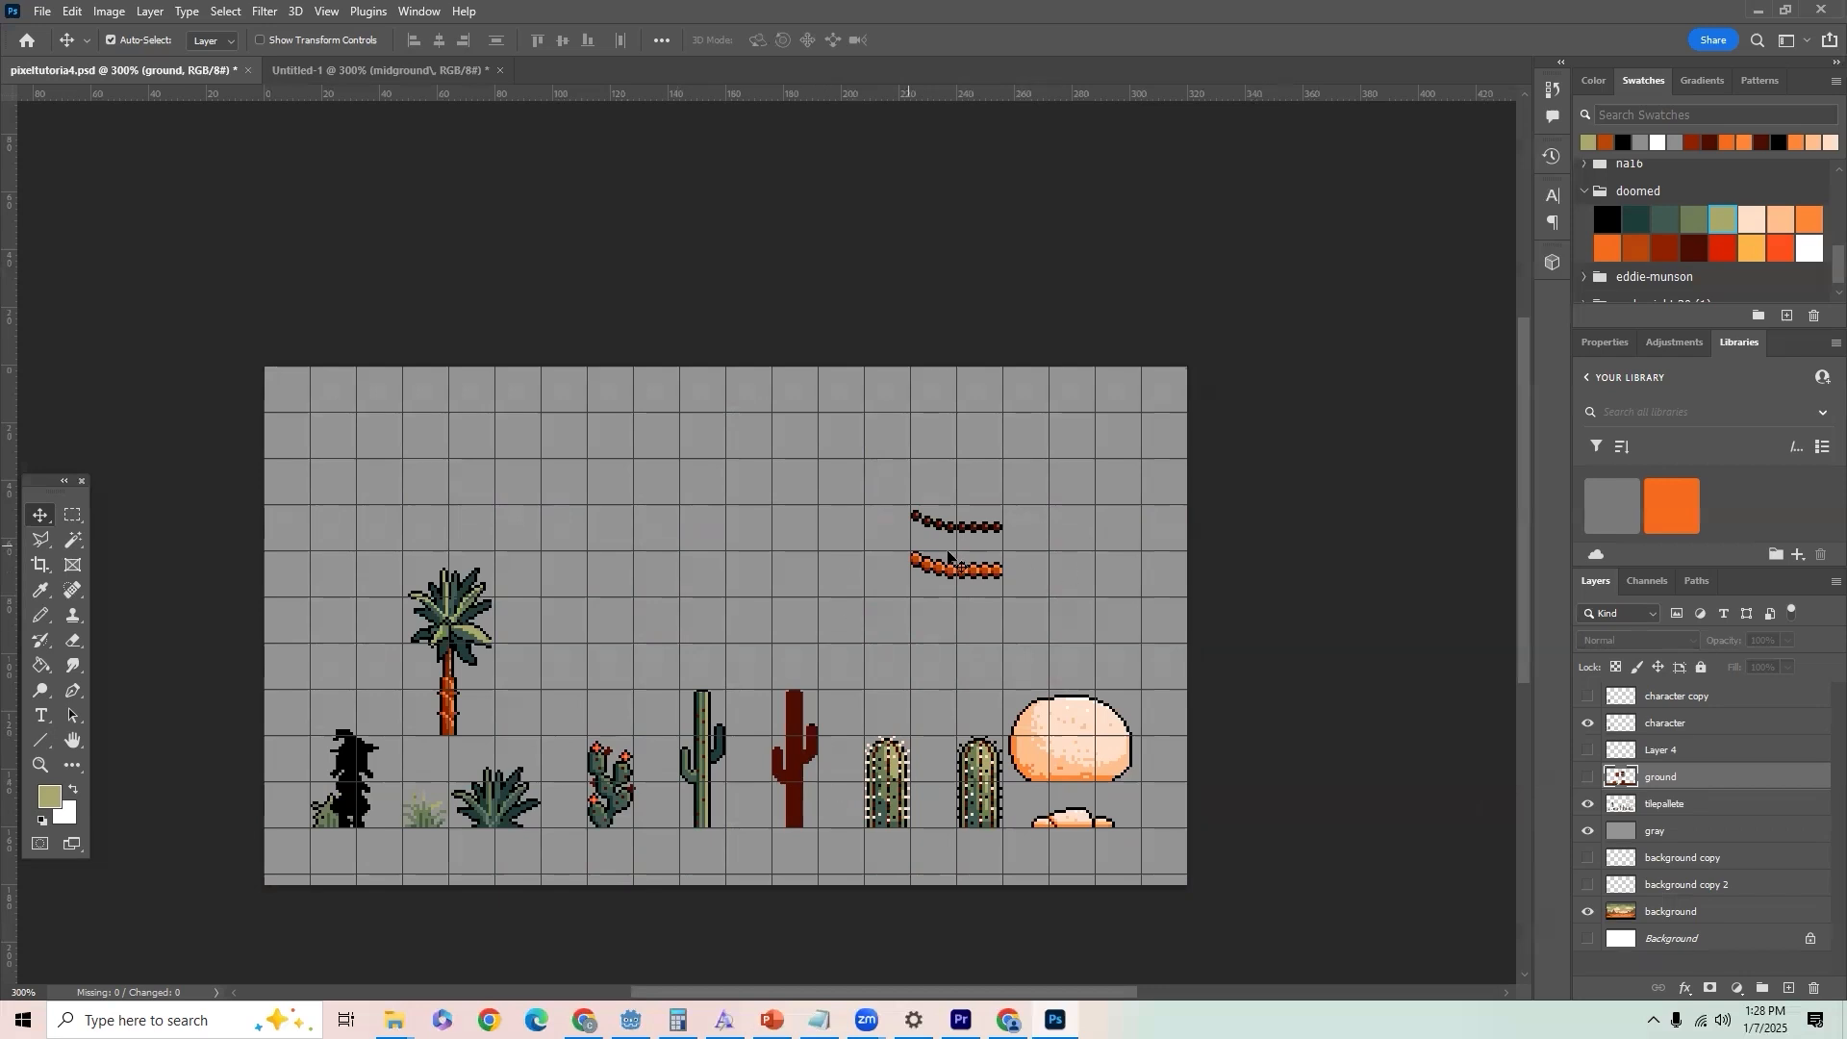
Step: Show the ground layer over the gray backdrop
left_click(1587, 779)
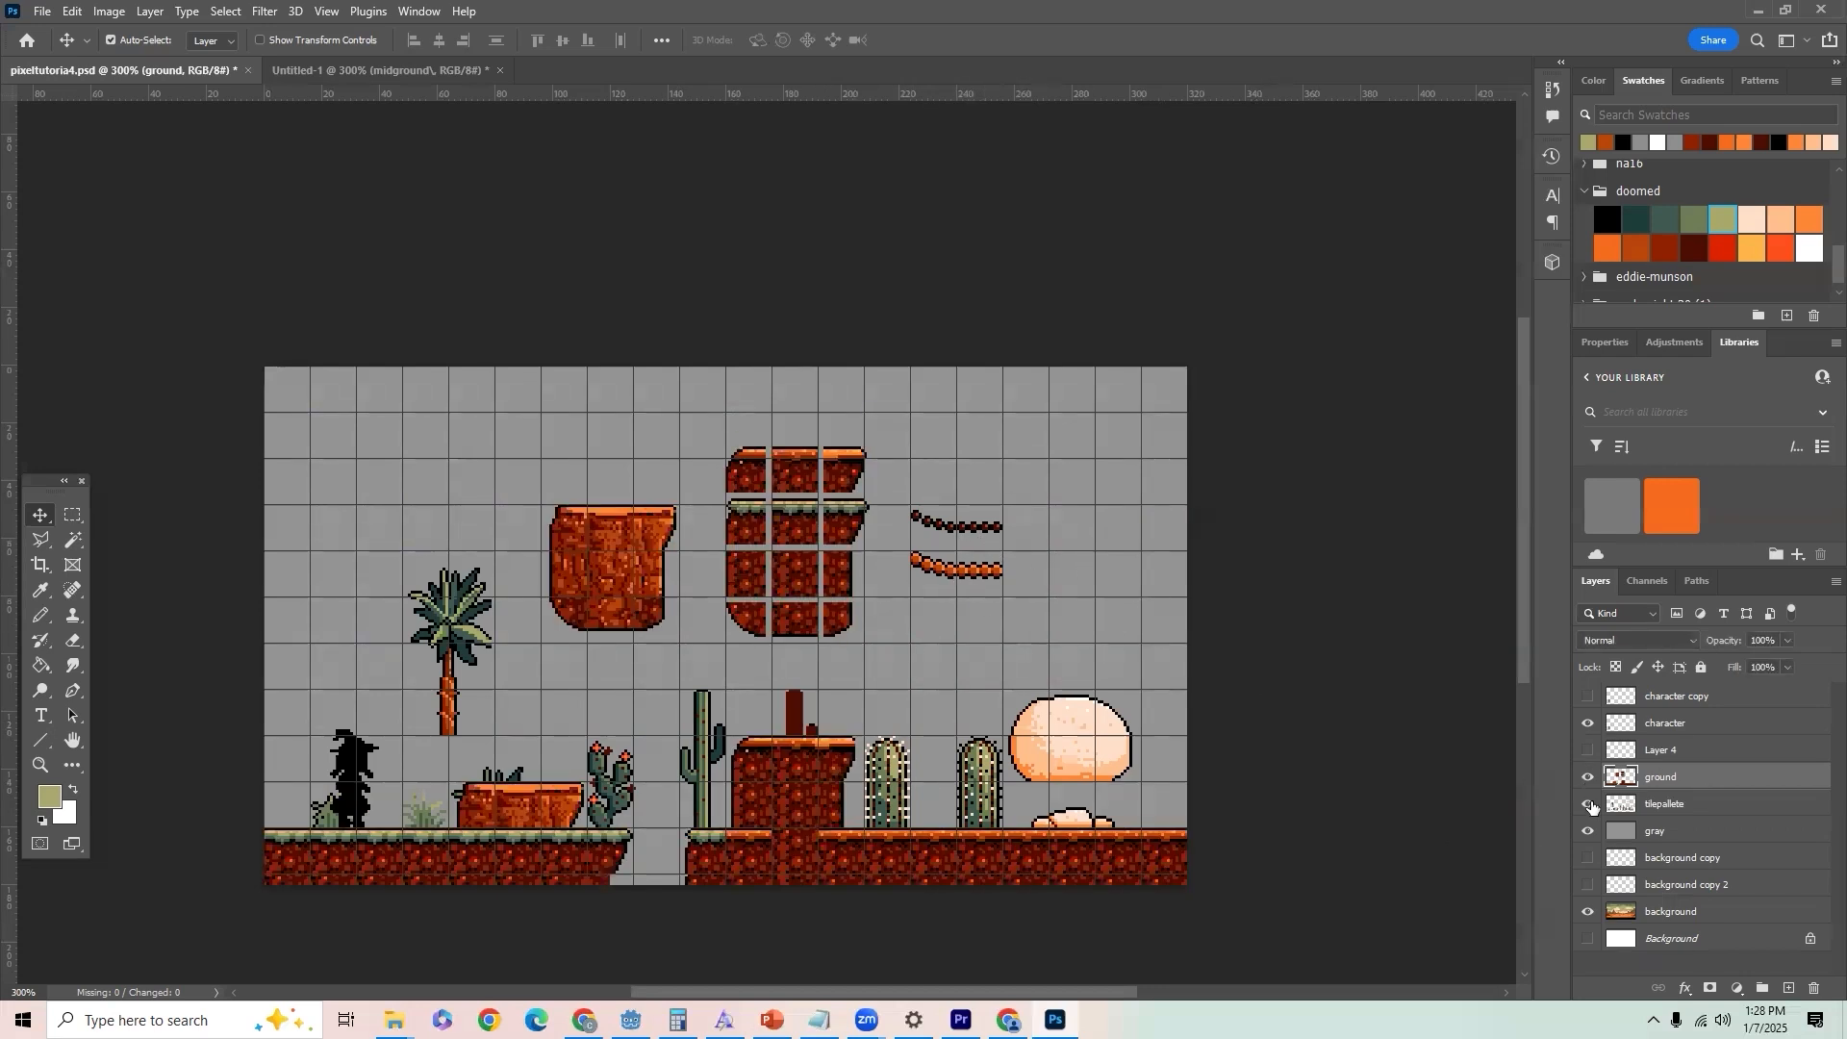
left_click(1587, 831)
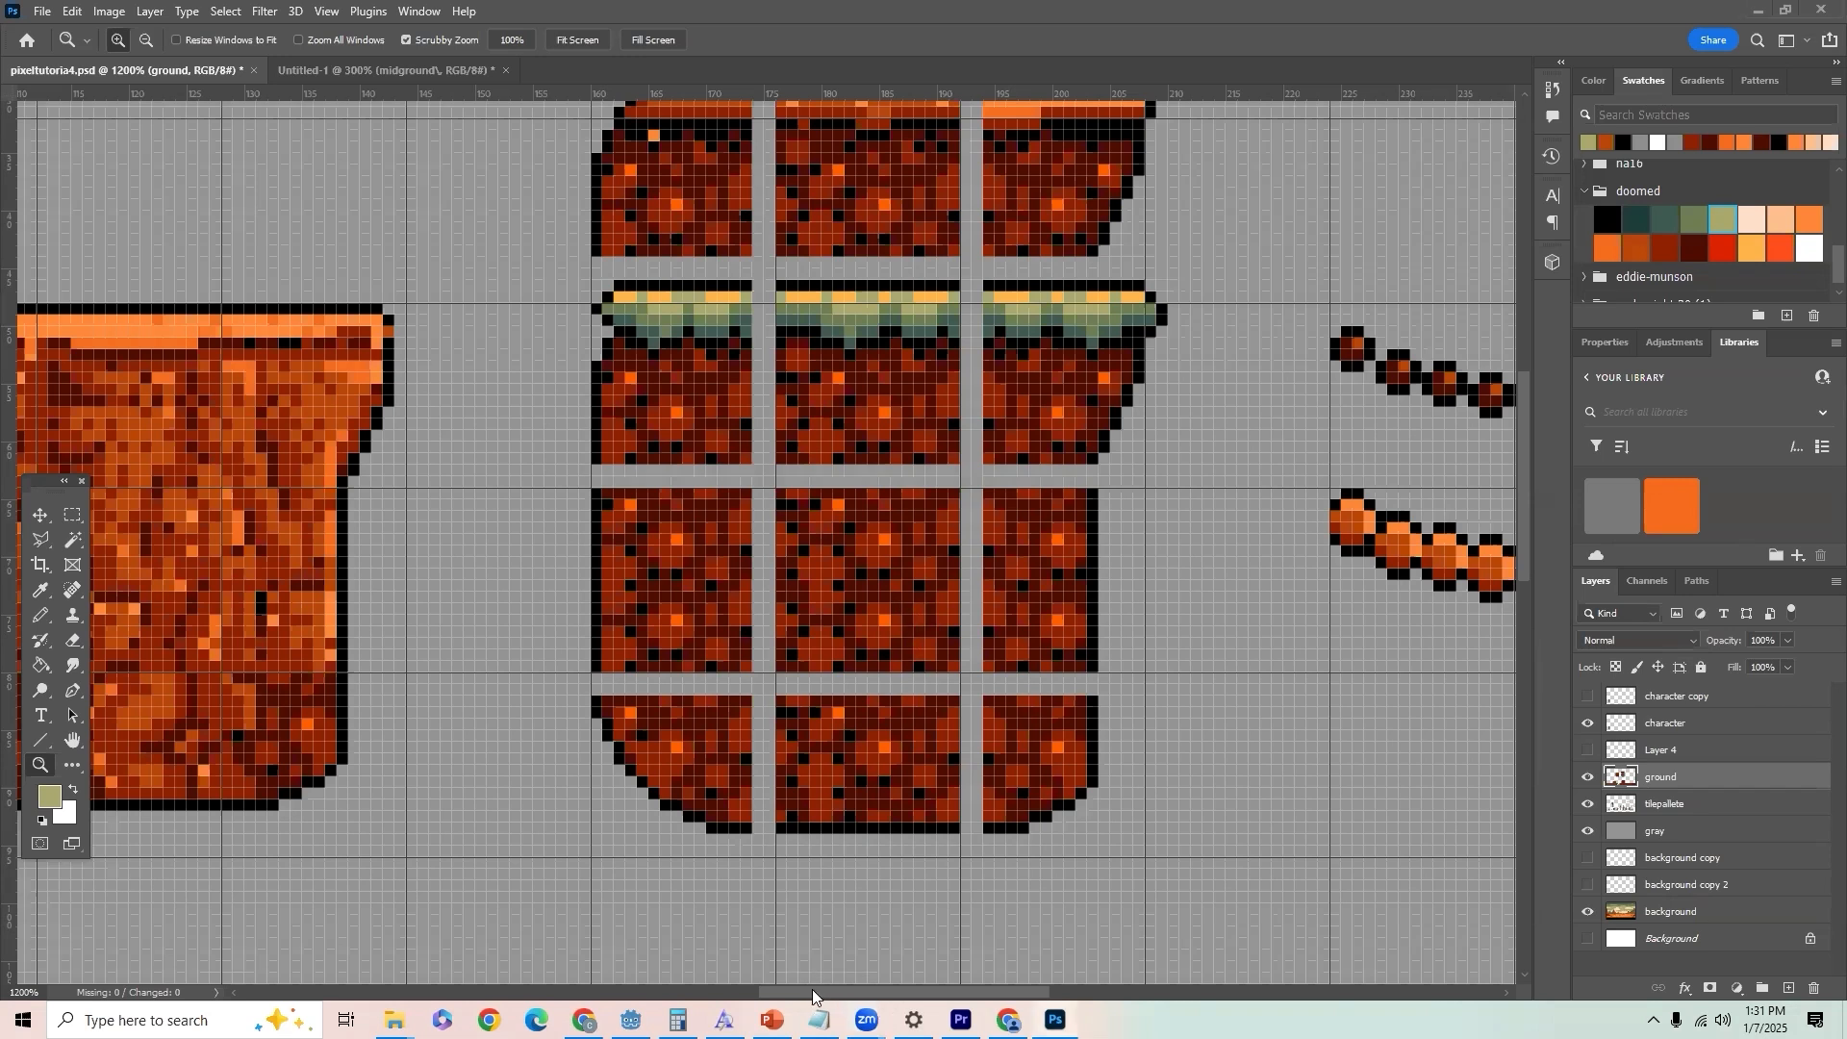
Step: Examine the separated ground tiles up close and how they fit the grid, finishing with the whole scene in view
mouse_move(818, 996)
left_mouse_down()
mouse_move(683, 997)
mouse_move(816, 996)
left_mouse_up()
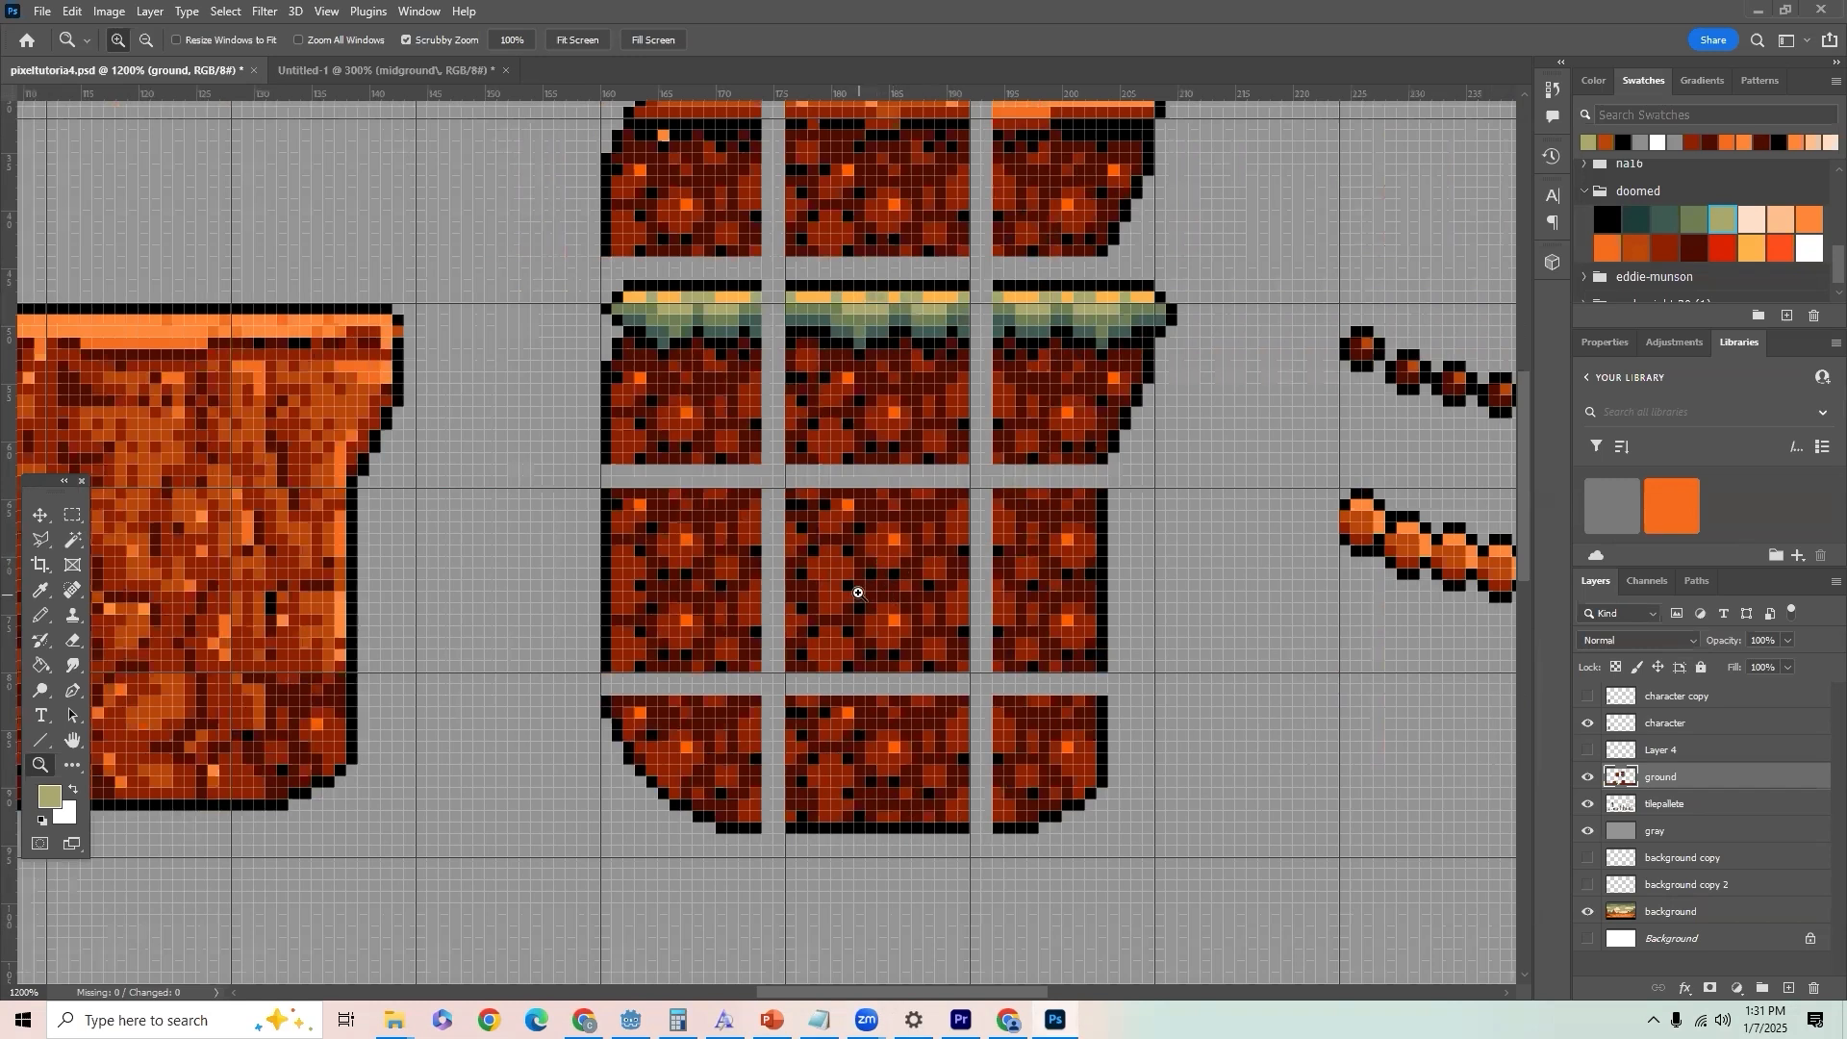
left_click(42, 992)
type("500")
key("Return")
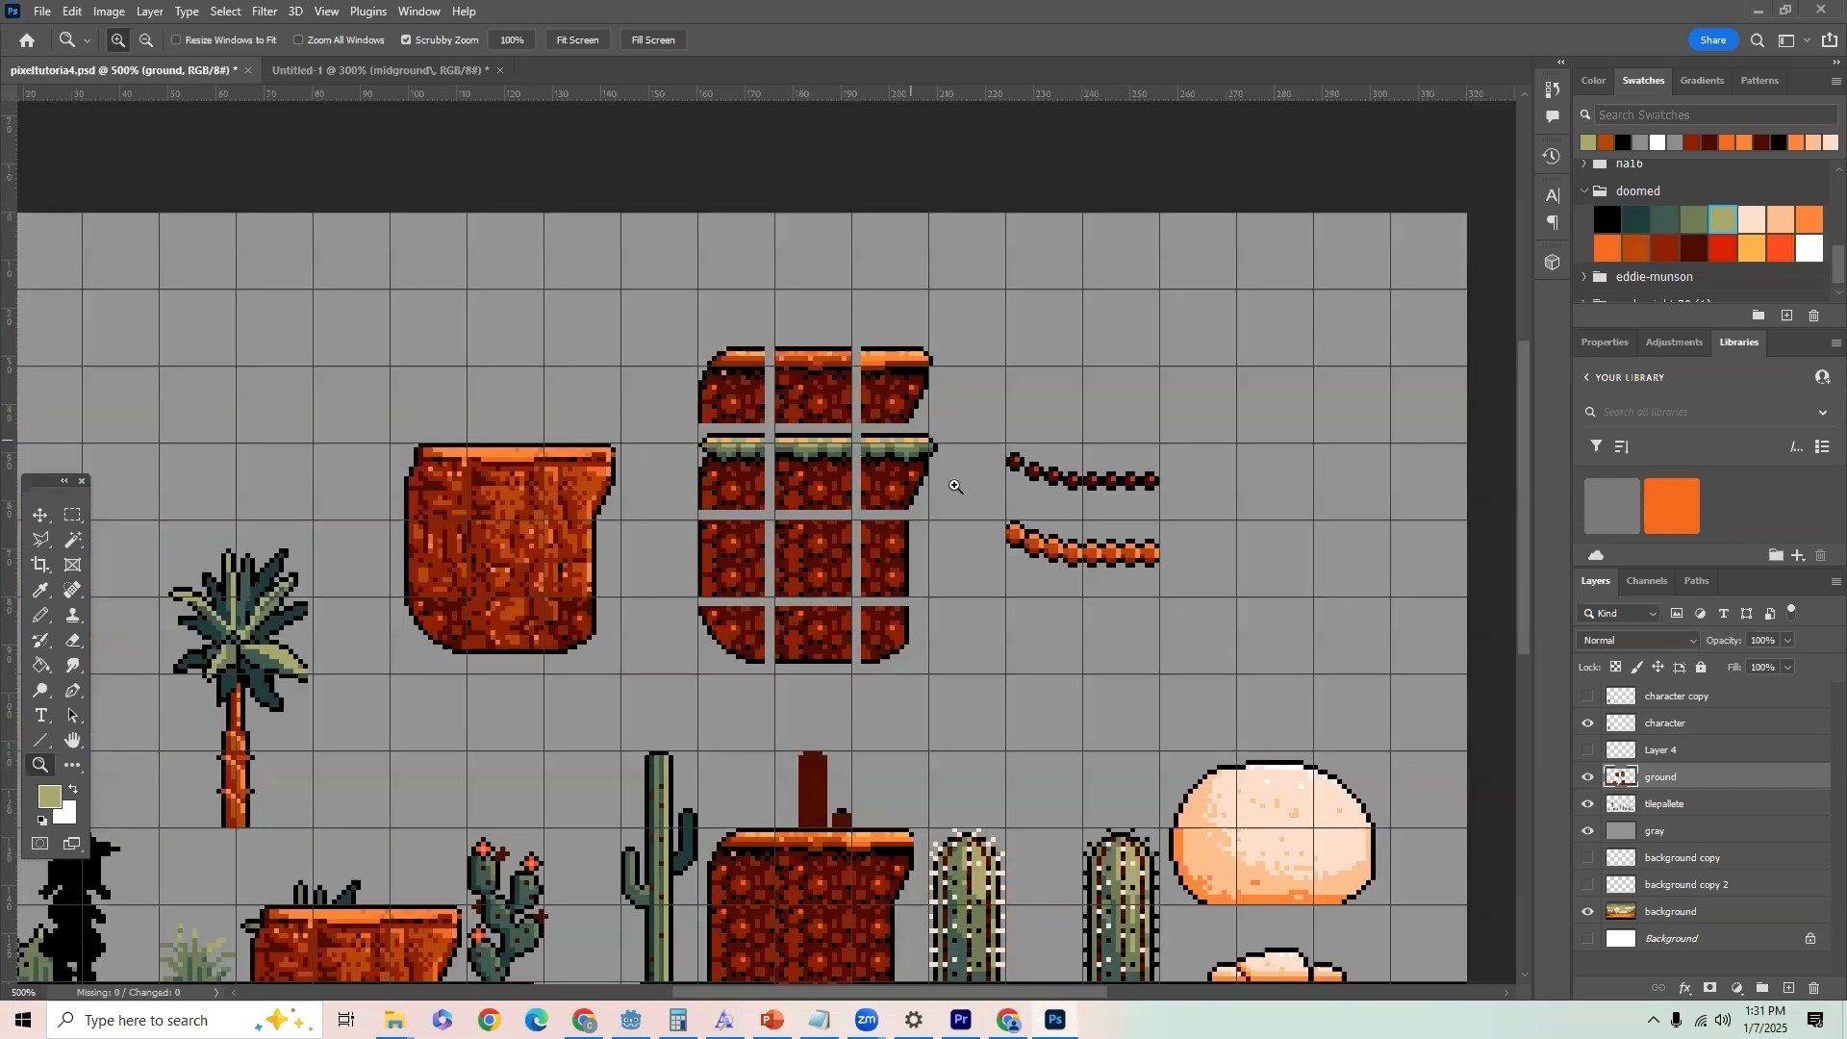
scroll(914, 639, "down", 2)
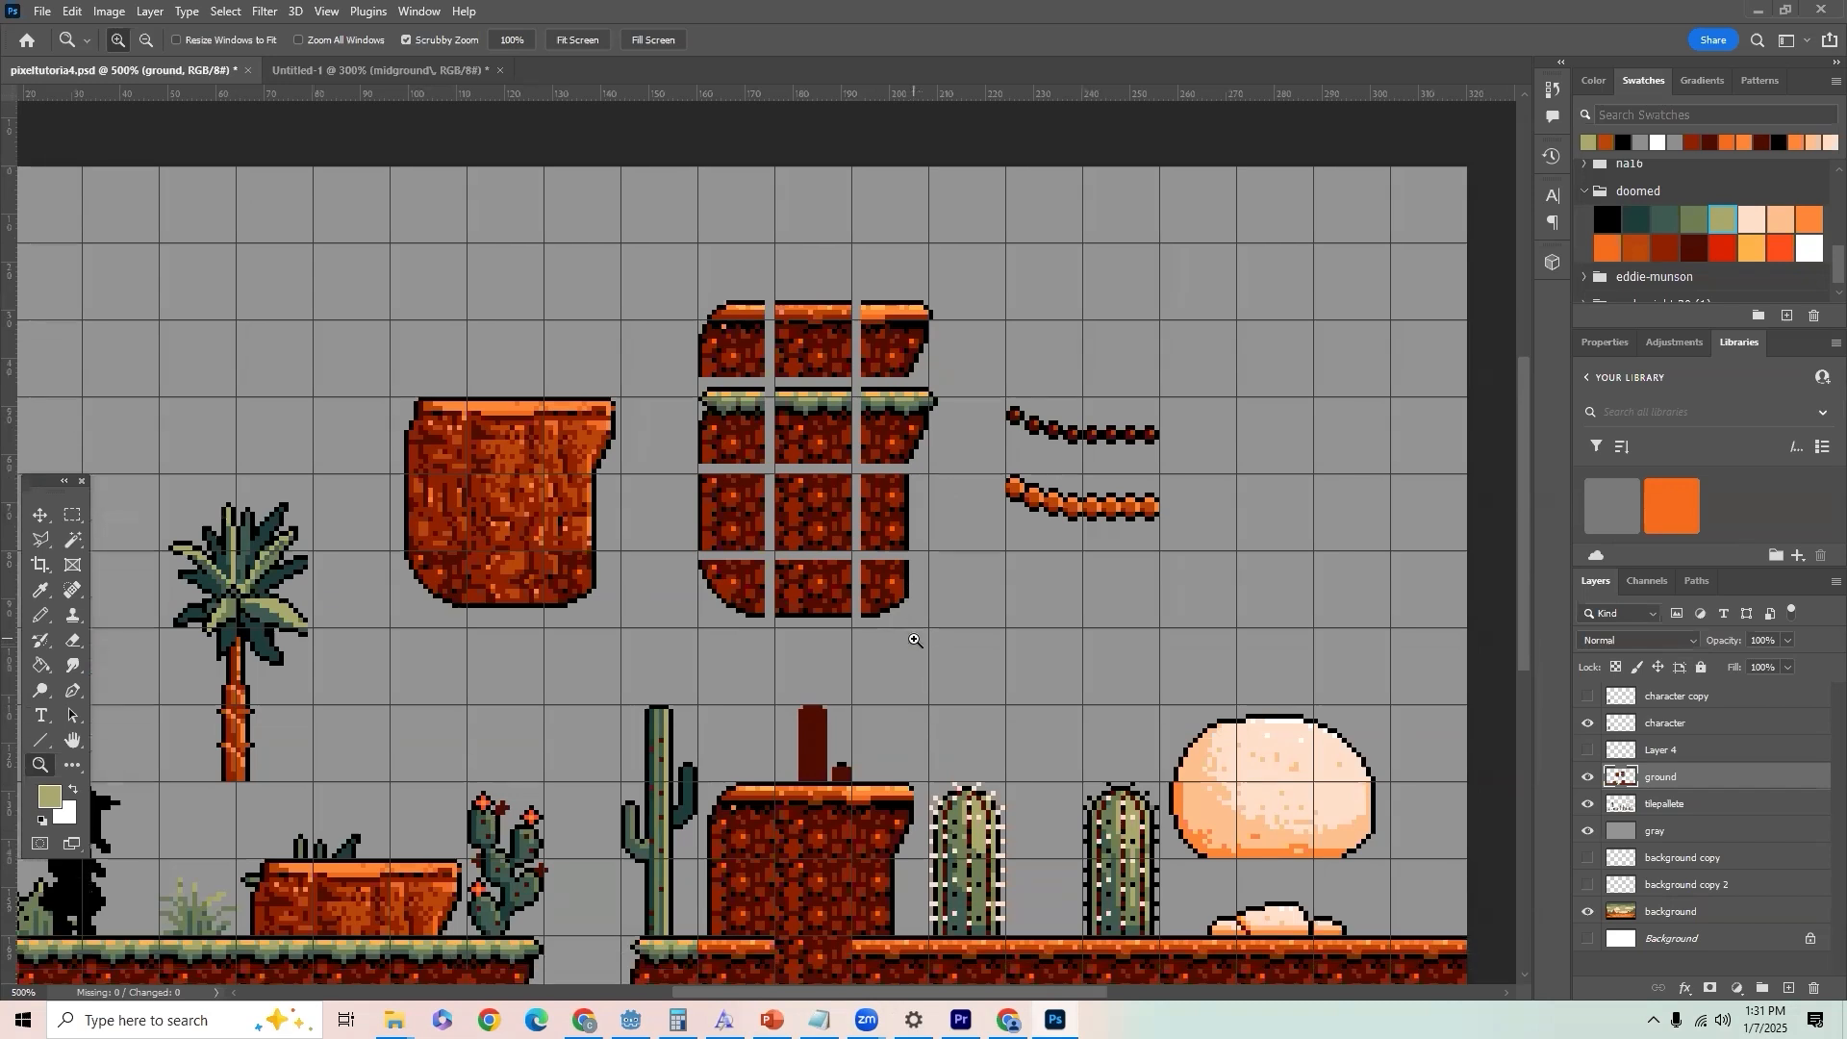
scroll(902, 612, "up", 2)
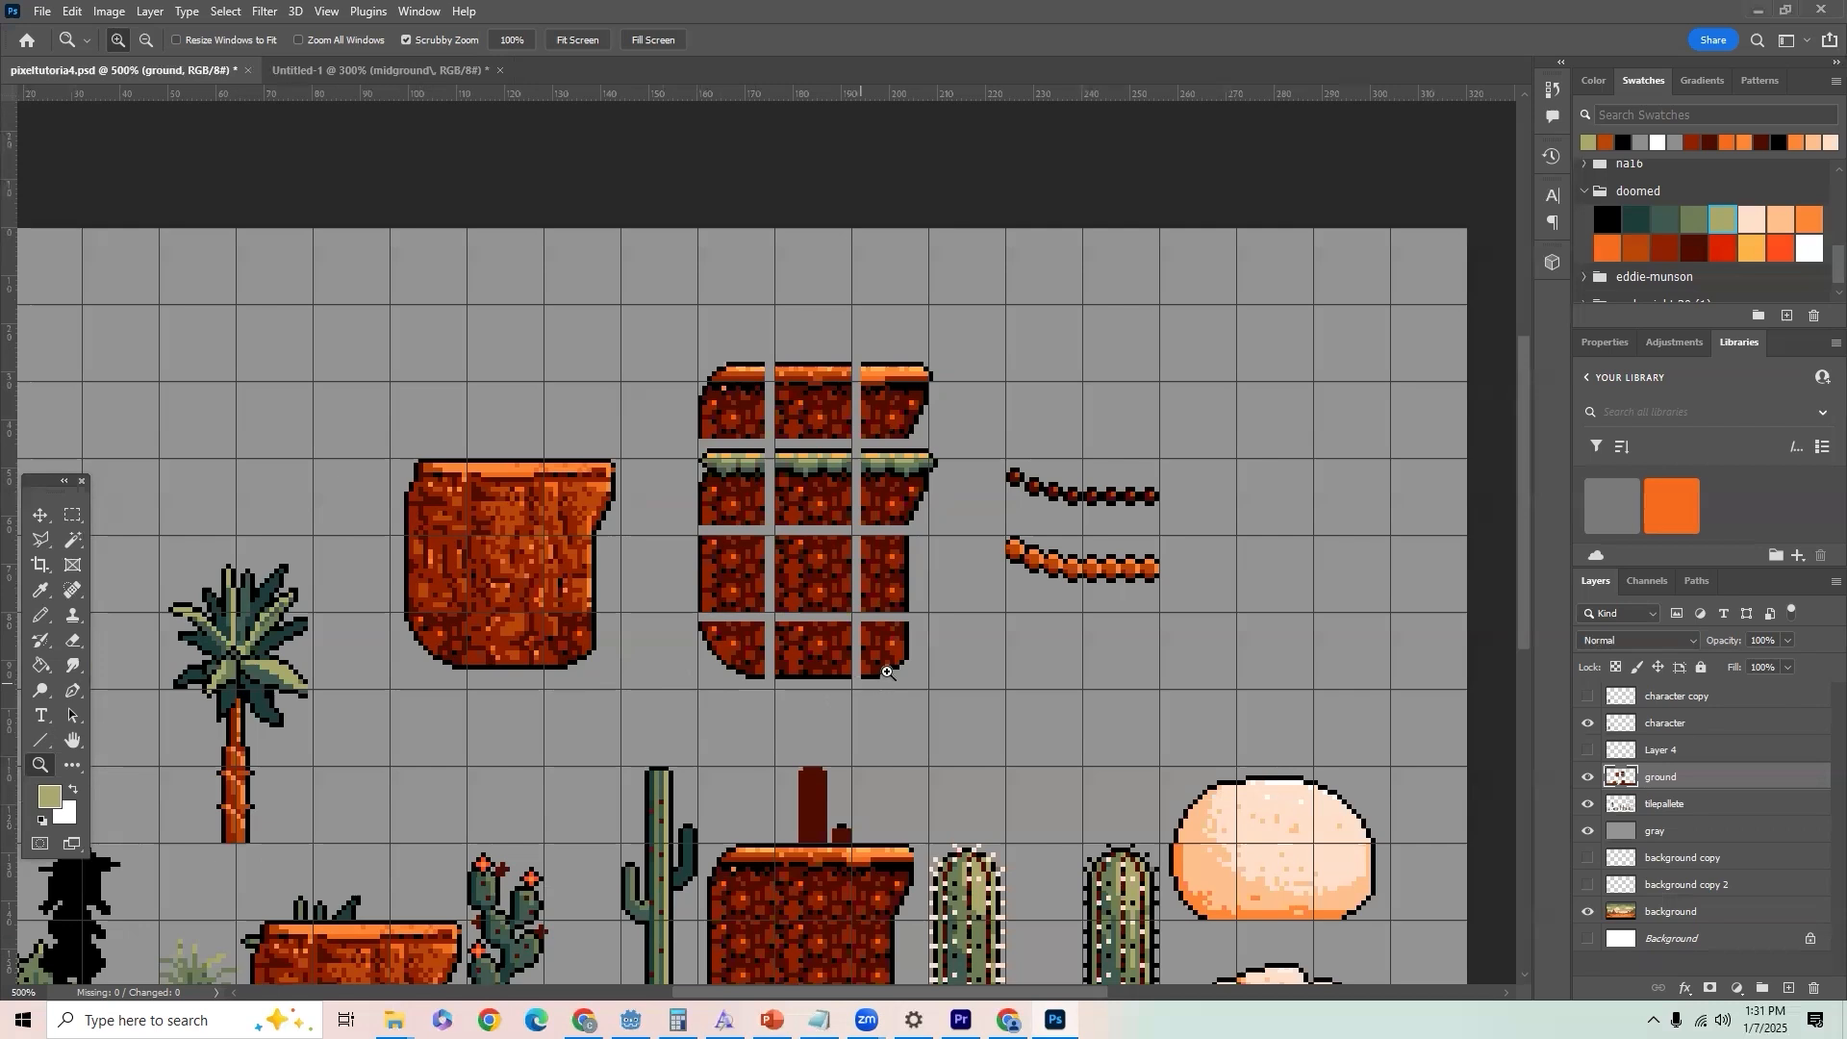
scroll(920, 632, "down", 2)
key("ctrl+minus")
key("ctrl+minus")
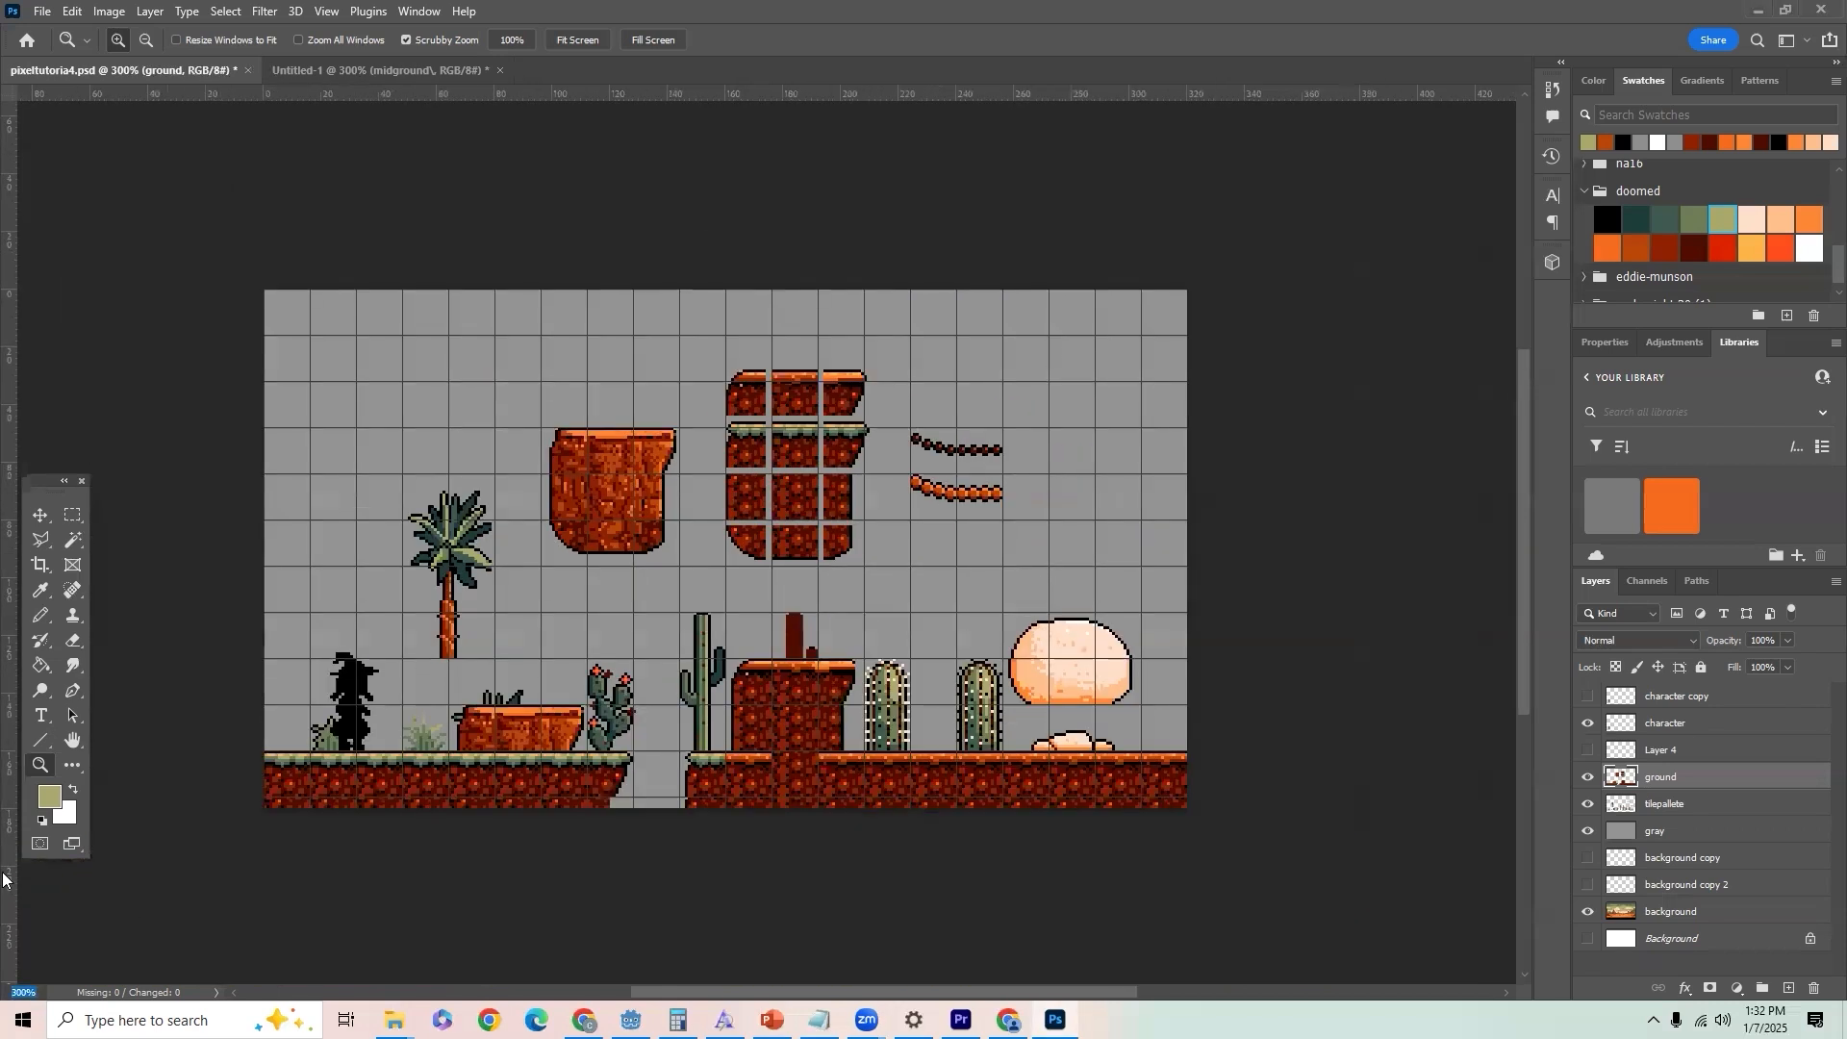
Step: Hide the gray layer and widen the canvas to 960 pixels
key("ctrl+minus")
left_click(39, 515)
left_click(109, 11)
left_click(1588, 831)
left_click(109, 11)
left_click(190, 174)
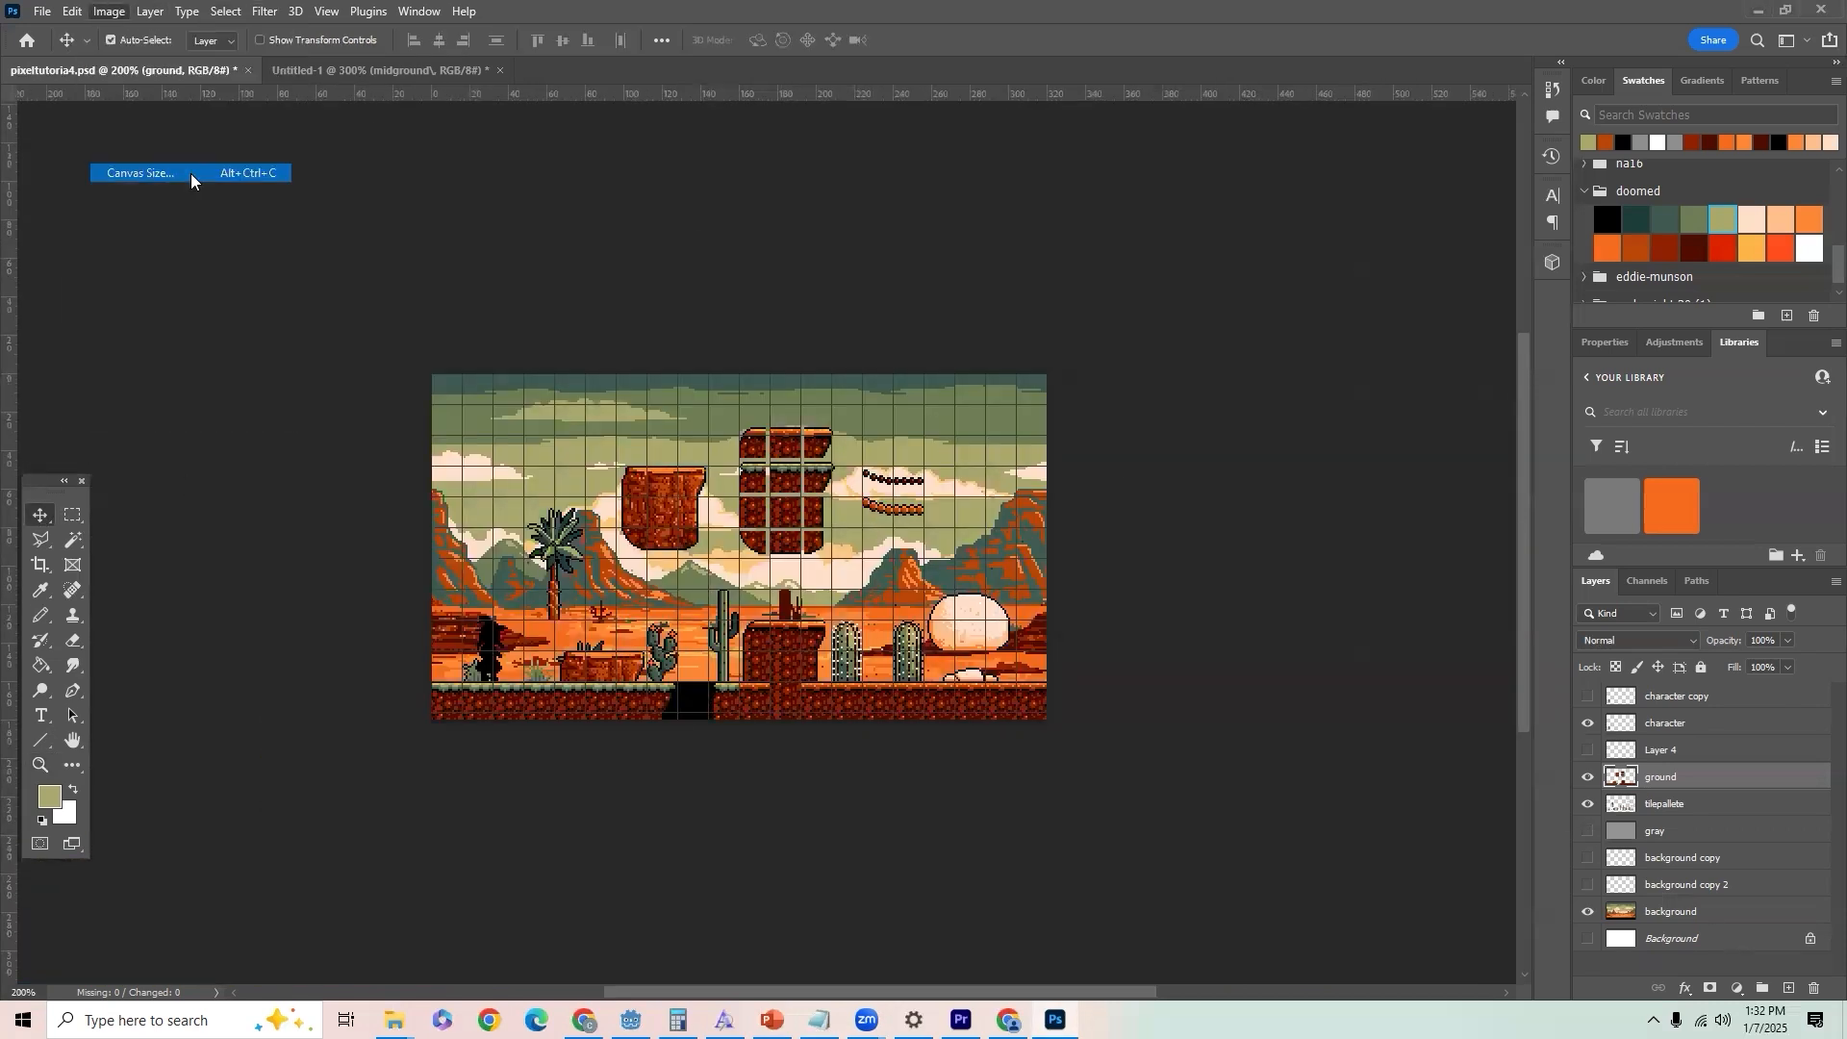
type("960")
key("Return")
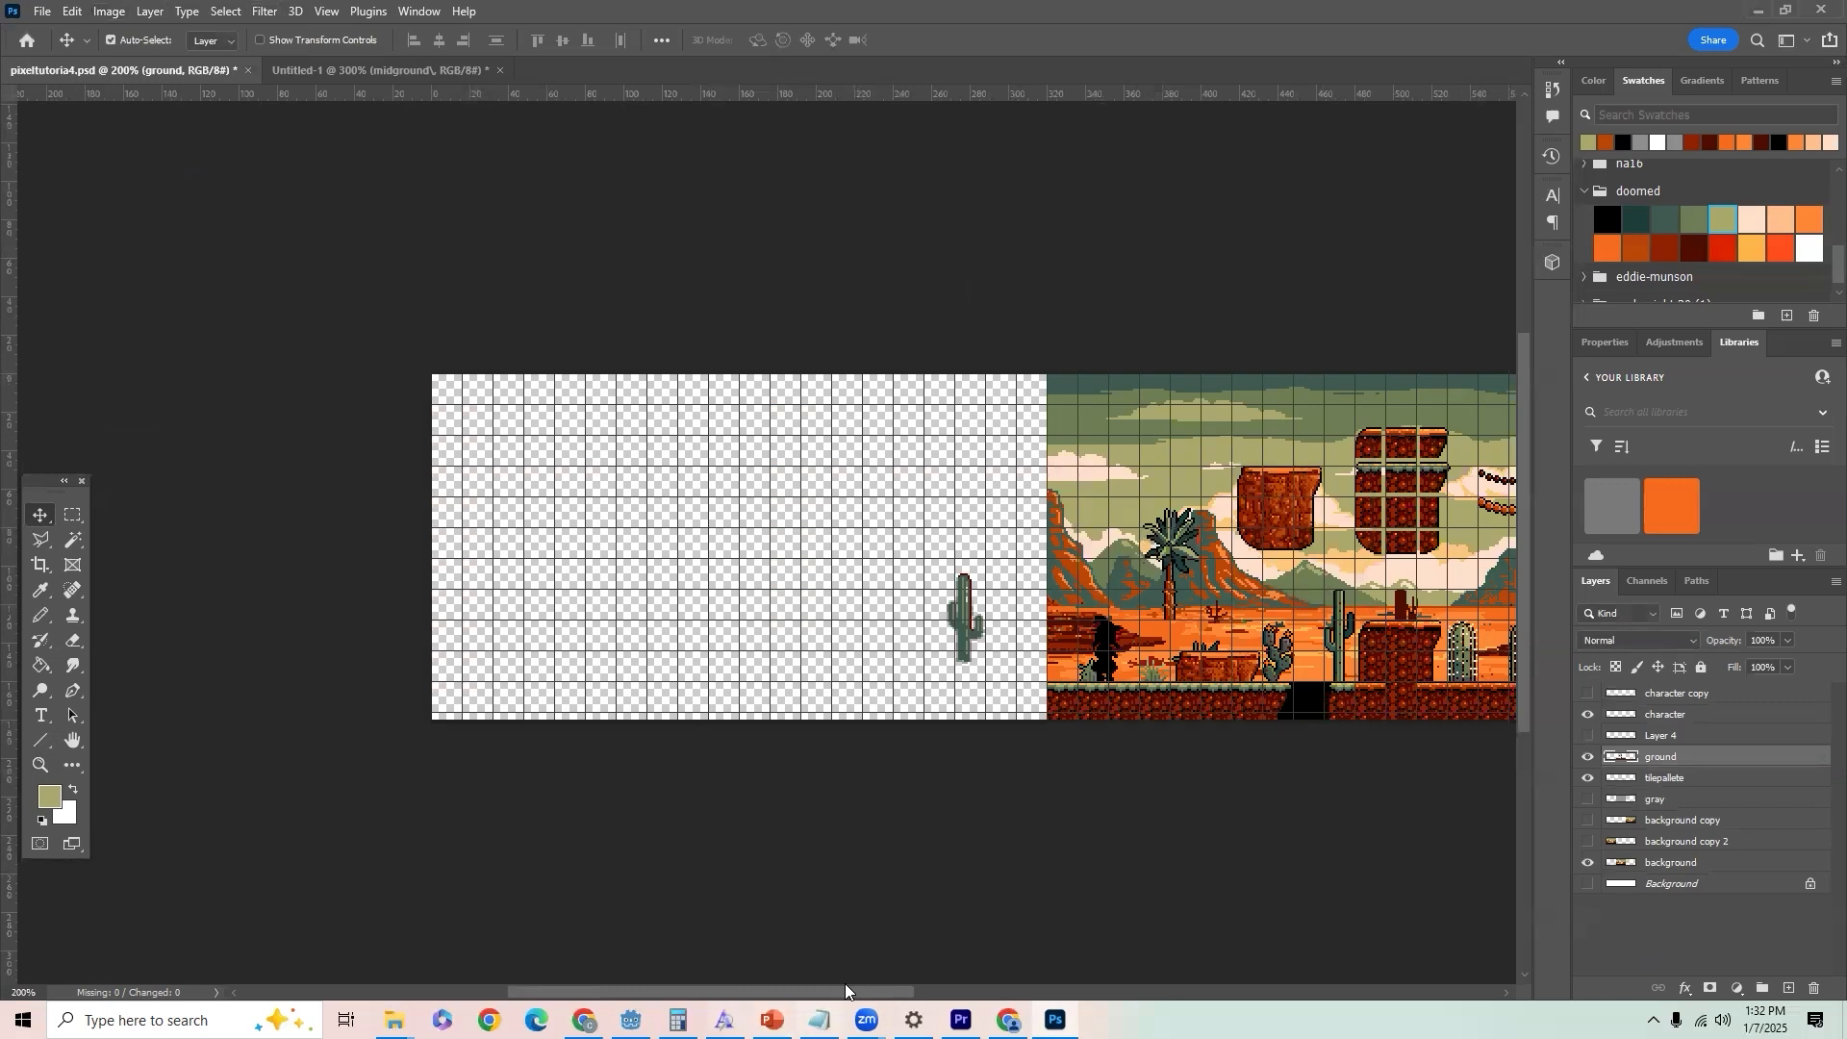
Step: Show the background copy and background copy 2 layers so the backdrop spans the widened canvas
left_click_drag(1589, 841, 1589, 820)
left_click(1588, 799)
left_click(1587, 798)
left_click_drag(713, 992, 848, 992)
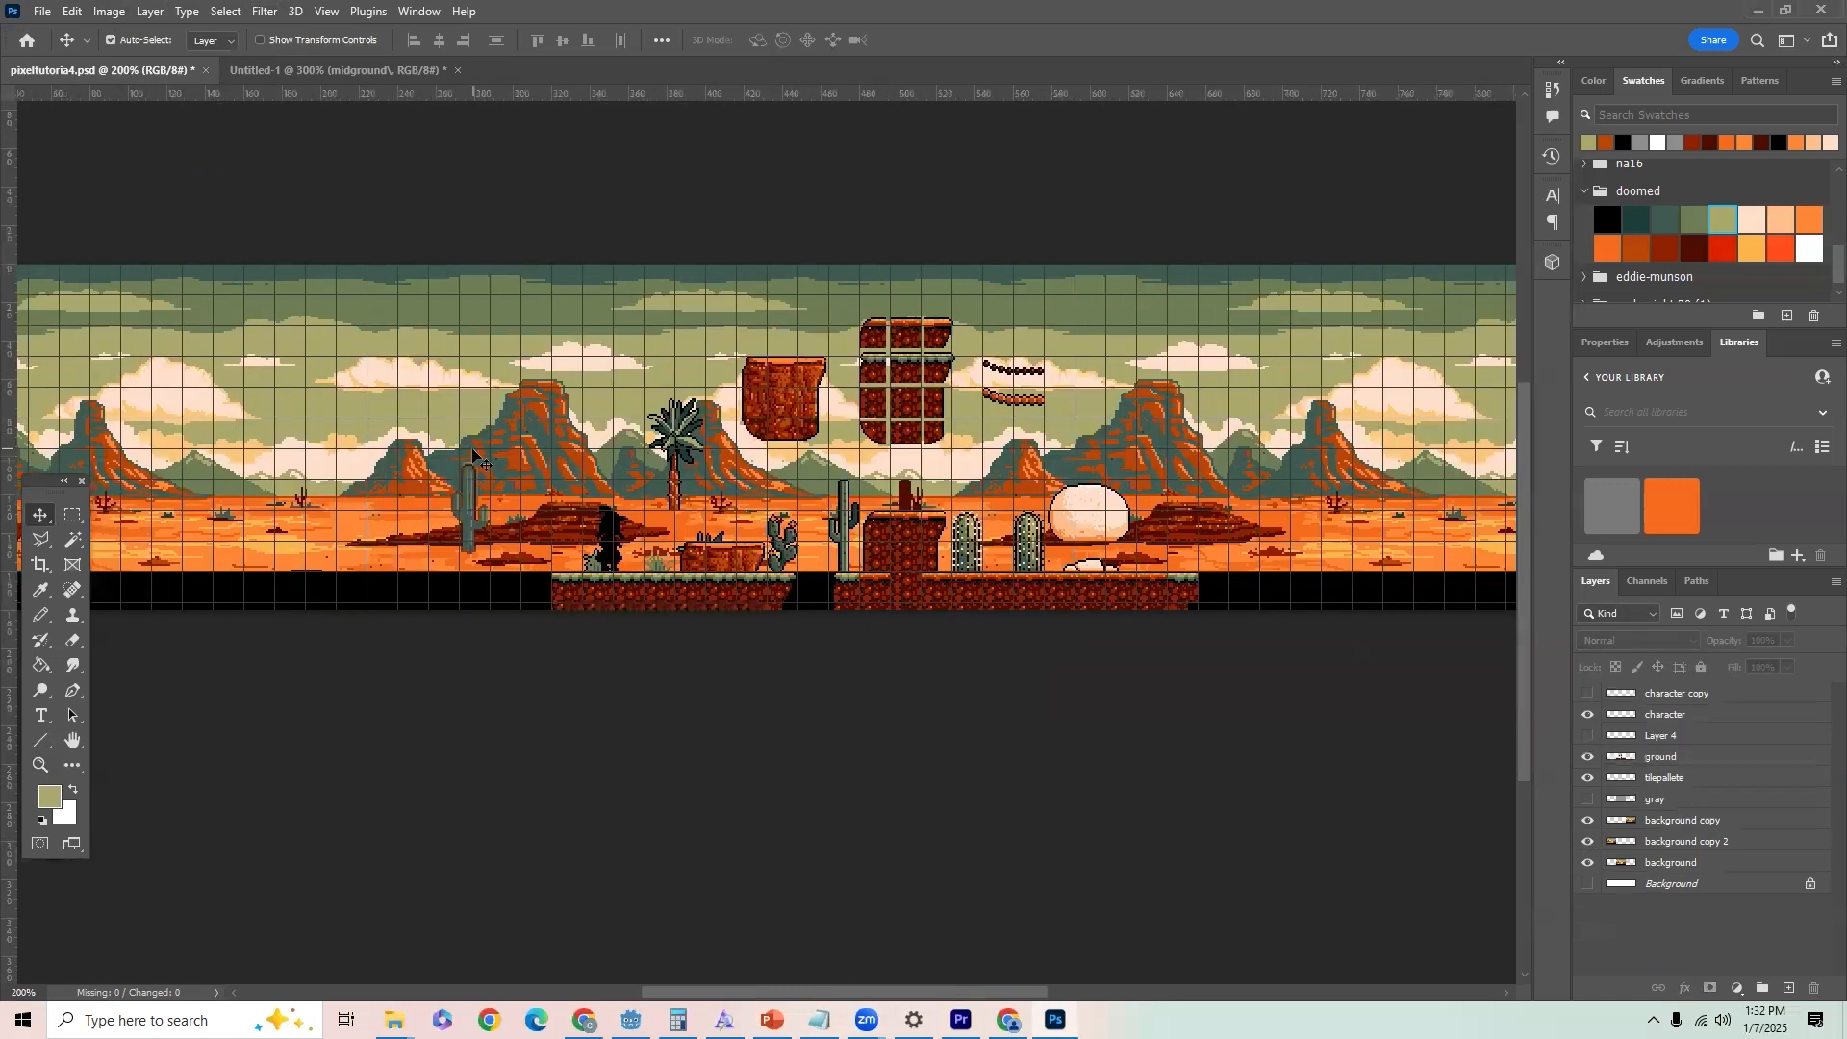
Step: Extend the left ground section further left with a copy of its grassy dirt band
key("m")
left_click_drag(551, 573, 488, 591)
key("v")
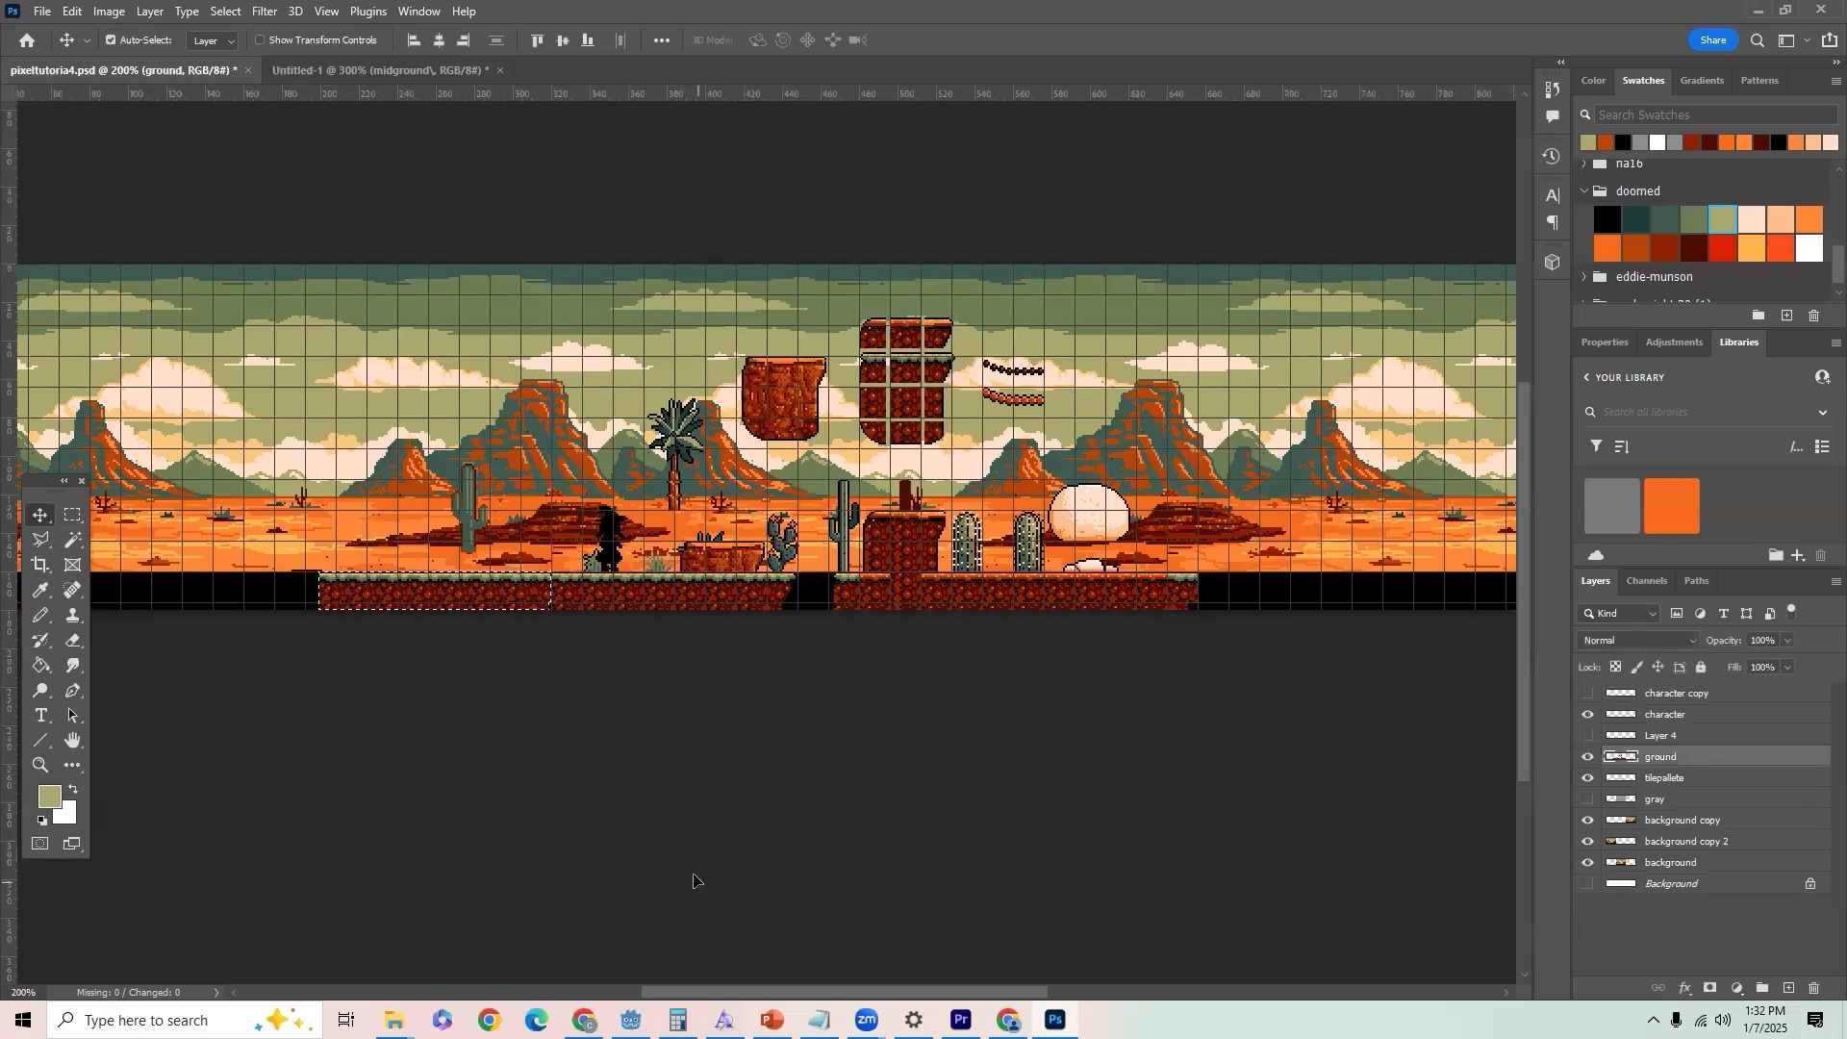
Step: Cover the black strip toward the canvas's left edge with copied ground sections, leaving a gap between them
scroll(900, 538, "left", 3)
left_click_drag(889, 588, 344, 593)
scroll(673, 593, "right", 3)
key("m")
key("v")
left_click_drag(1092, 616, 508, 593)
key("m")
scroll(1238, 734, "right", 3)
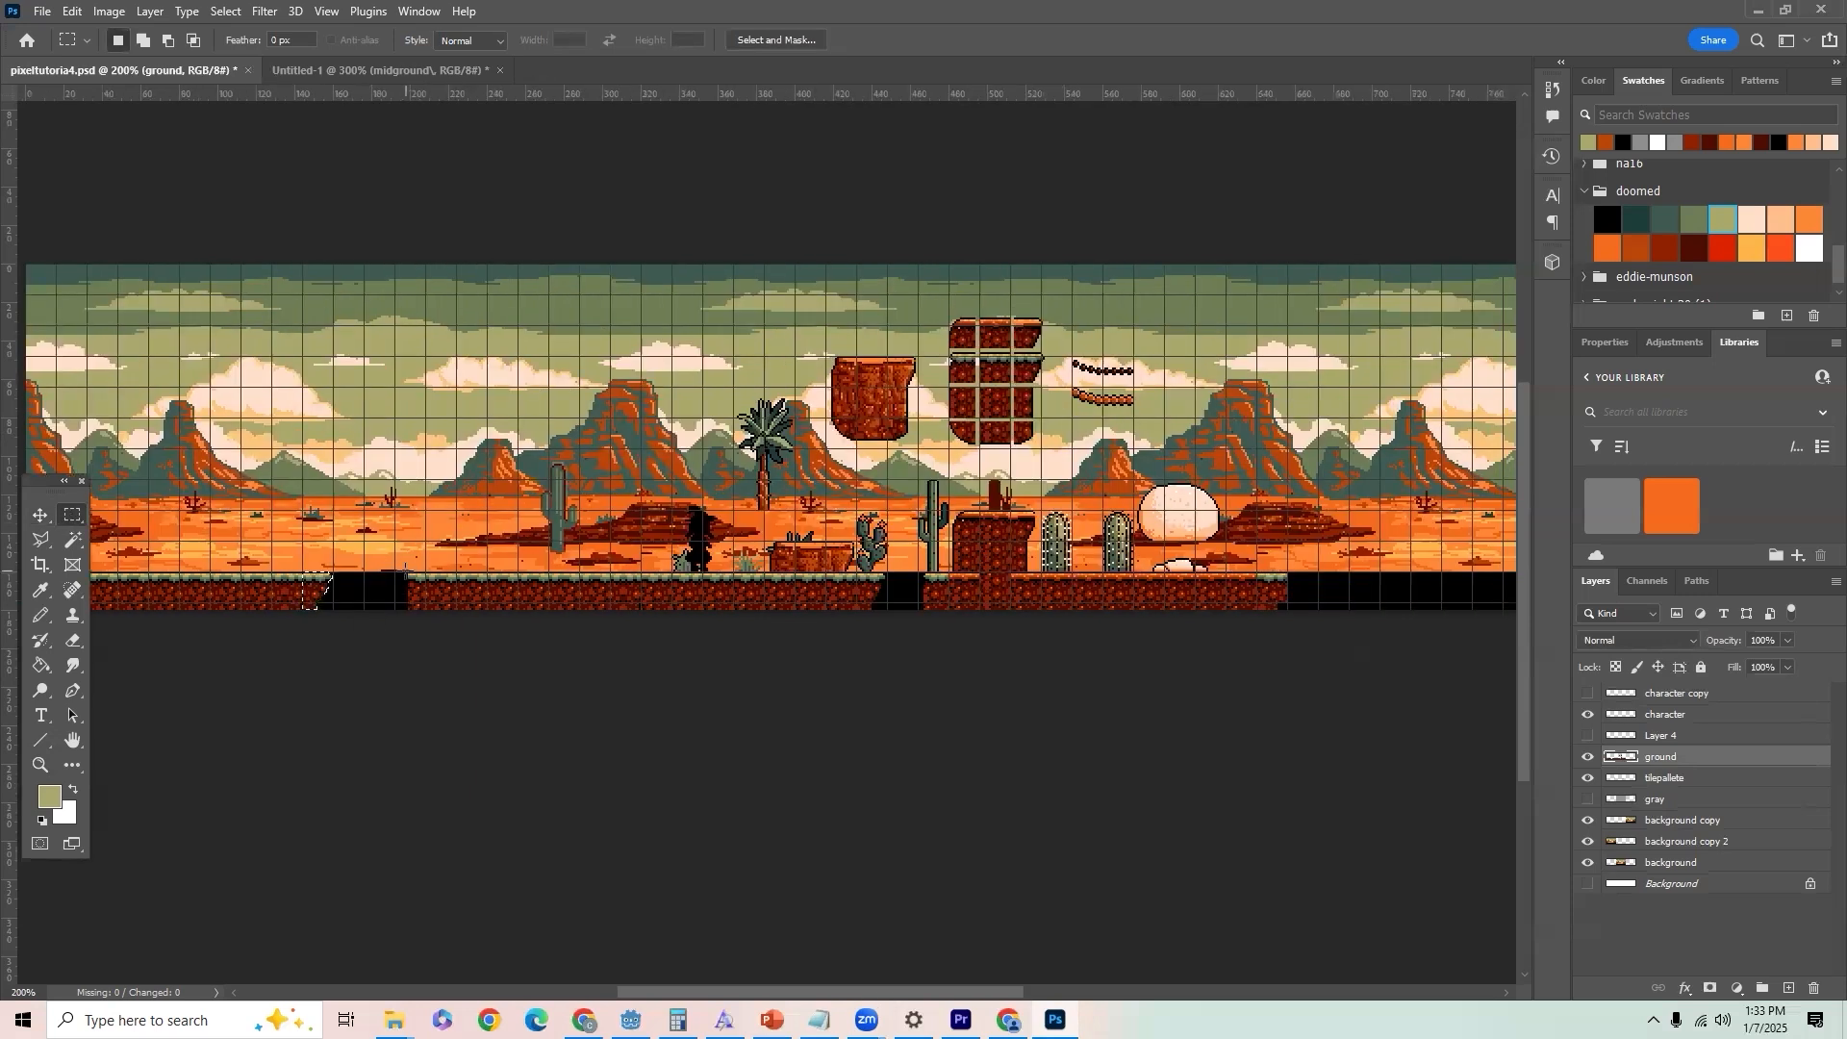
Step: Place the slanted ground edge tile on the other side of the new left gap, and deselect
scroll(758, 989, "left", 2)
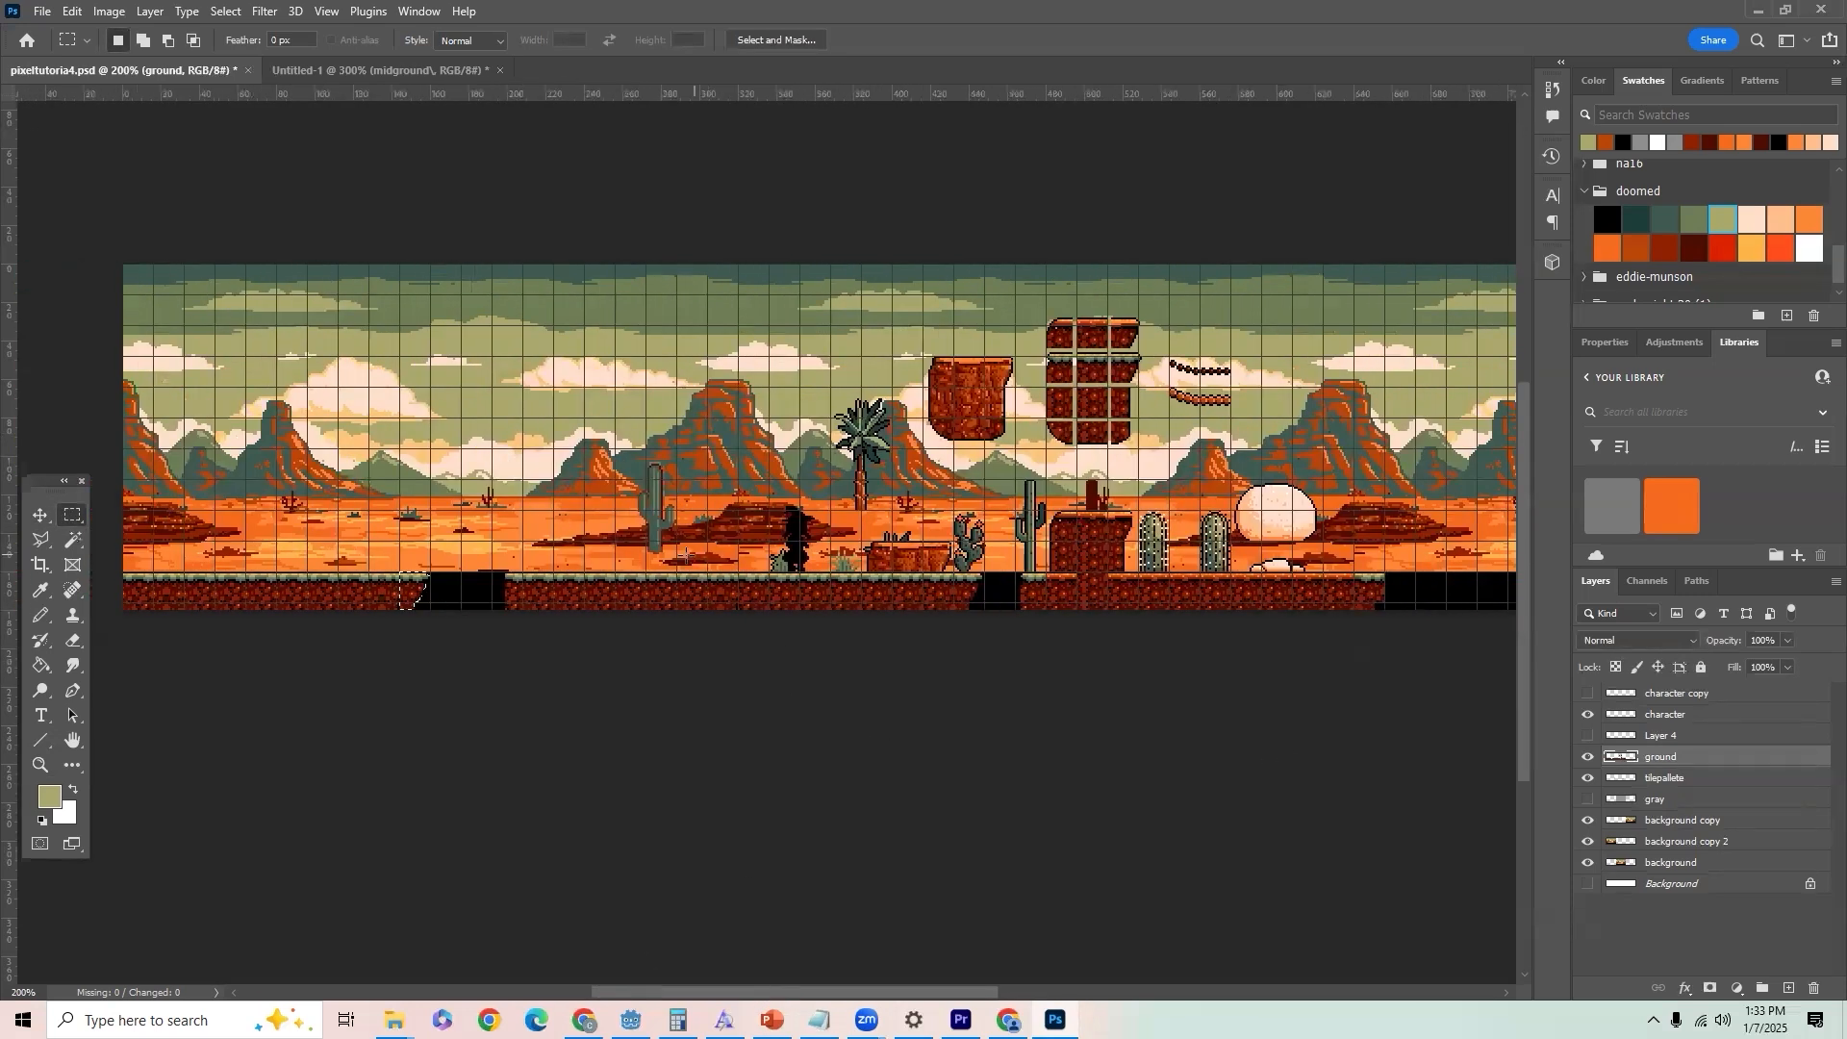
key("v")
left_click_drag(414, 587, 510, 583)
key("ctrl+d")
Step: Build a long, low orange rock platform on the left ground beside the tall cactus from copied rock pieces
mouse_move(678, 992)
left_mouse_down()
mouse_move(738, 992)
mouse_move(667, 992)
left_mouse_up()
key("m")
left_click_drag(963, 352, 730, 559)
key("v")
key("m")
left_click(535, 580)
key("v")
key("m")
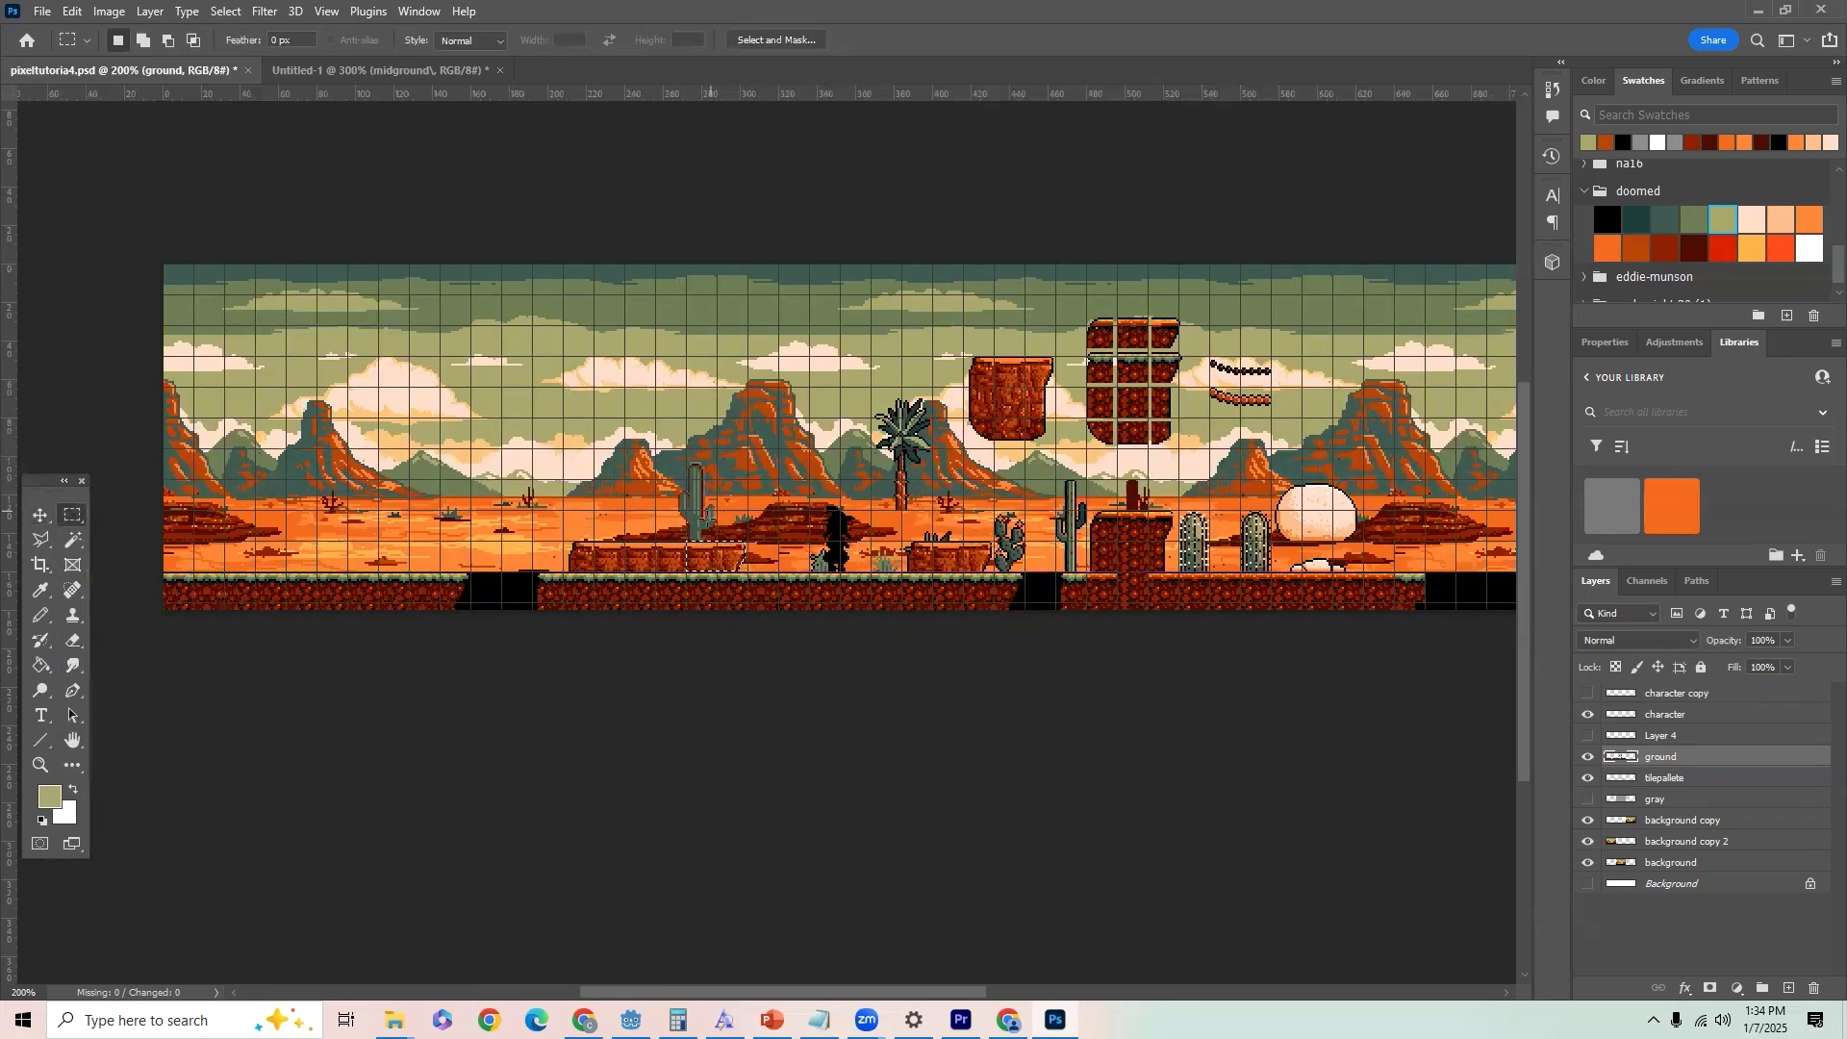
Step: Extend the ground to the right of the large pale boulder with copied dirt band sections
left_click_drag(857, 991, 979, 990)
left_click_drag(698, 574, 1142, 603)
left_click(39, 515)
left_click_drag(905, 991, 1001, 991)
left_click_drag(796, 592, 1041, 591, "alt")
left_click_drag(926, 586, 1224, 587, "alt")
left_click(72, 515)
mouse_move(343, 386)
left_mouse_down()
mouse_move(311, 347)
mouse_move(724, 583)
left_mouse_up()
key("v")
key("ctrl+z")
Step: Fill the remaining black strip up to the canvas's right edge with copied ground sections
left_click(641, 992)
key("m")
mouse_move(471, 574)
left_mouse_down()
mouse_move(567, 610)
mouse_move(1266, 593)
mouse_move(1268, 611)
left_mouse_up()
key("v")
left_click_drag(798, 992, 1046, 991)
left_click_drag(383, 583, 694, 583, "alt")
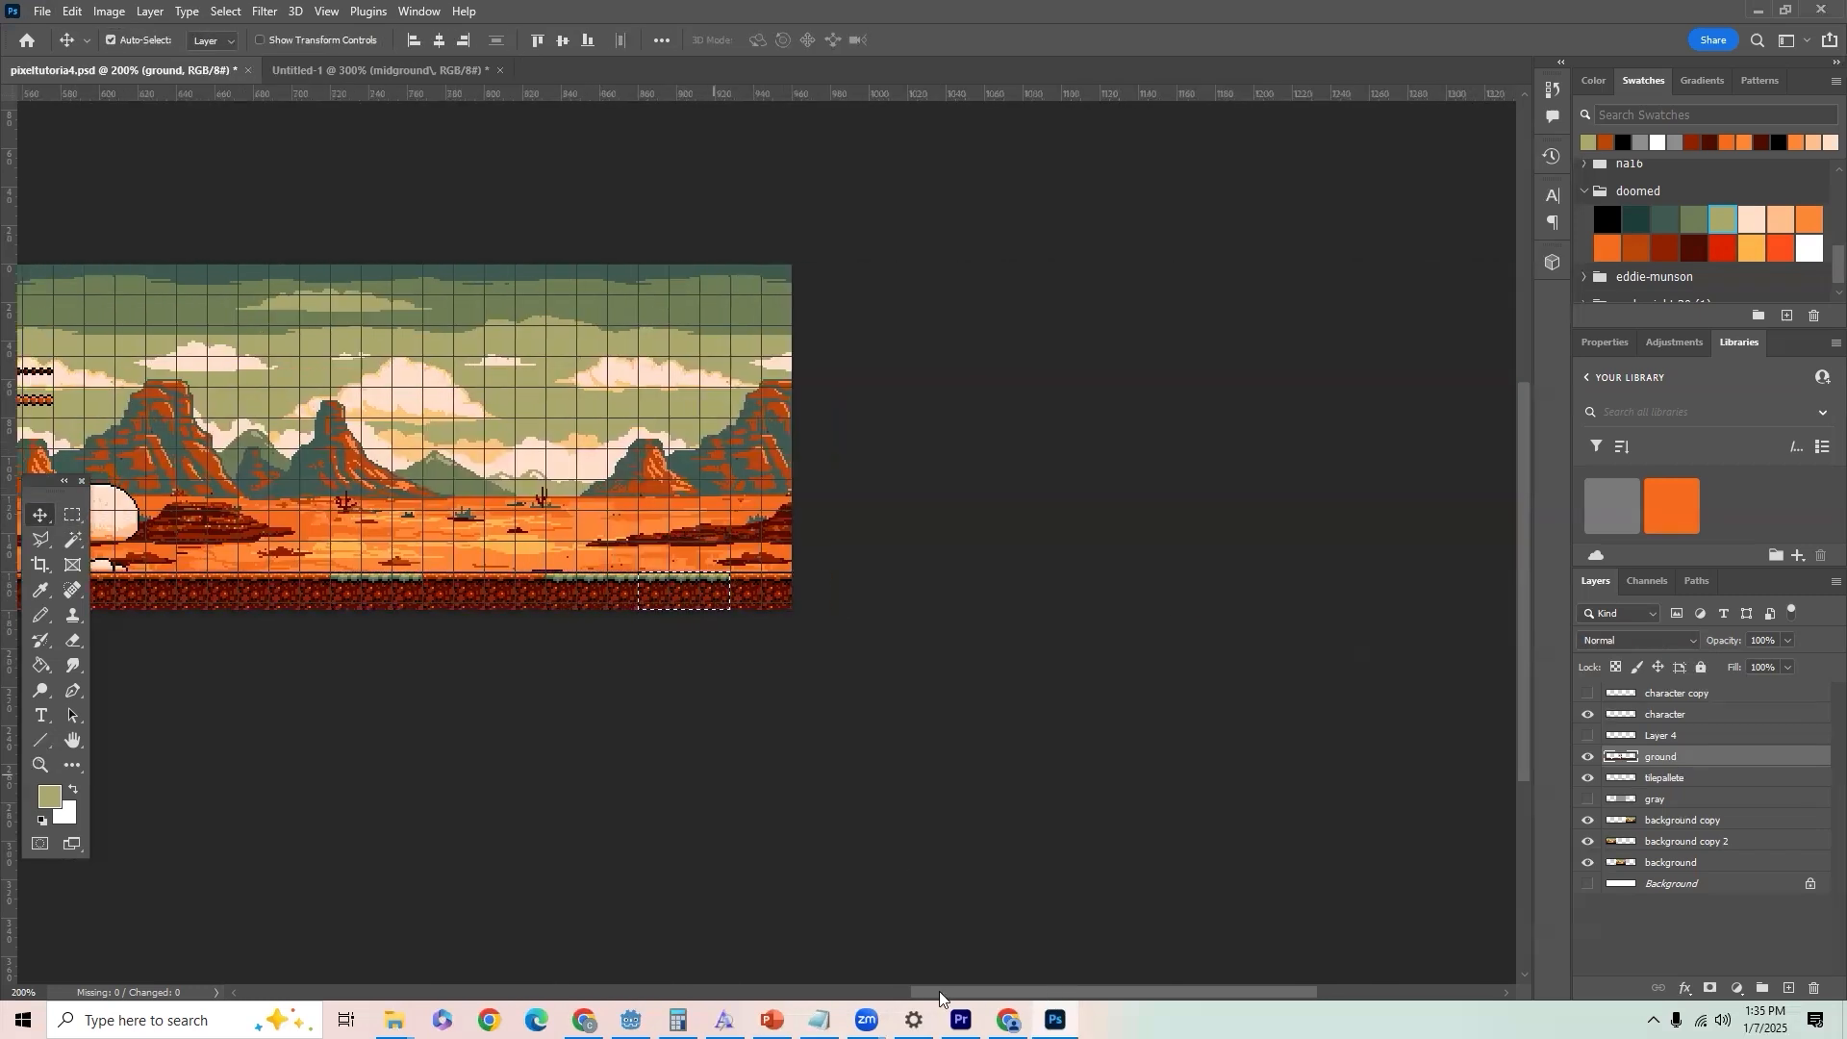
Step: On the tilepallete layer, place a copy of the small pale rocks on top of the low orange rock beside the character
left_click_drag(940, 992, 794, 991)
key("m")
left_click(1680, 777)
left_click_drag(606, 552, 277, 530)
key("v")
Step: Move one of the two round cacti onto the ground to the left of the character
left_click_drag(1056, 992, 960, 991)
key("m")
left_click_drag(915, 508, 444, 543)
key("v")
mouse_move(796, 991)
left_mouse_down()
mouse_move(895, 989)
mouse_move(826, 991)
left_mouse_up()
Step: Place two copies of the round cactus on the far right ground, one of them partly sunk behind the ground
key("m")
left_click_drag(806, 509, 838, 571)
key("v")
left_click_drag(821, 543, 1375, 539, "alt")
key("m")
key("ctrl+z")
left_click_drag(823, 525, 1284, 558)
key("m")
key("v")
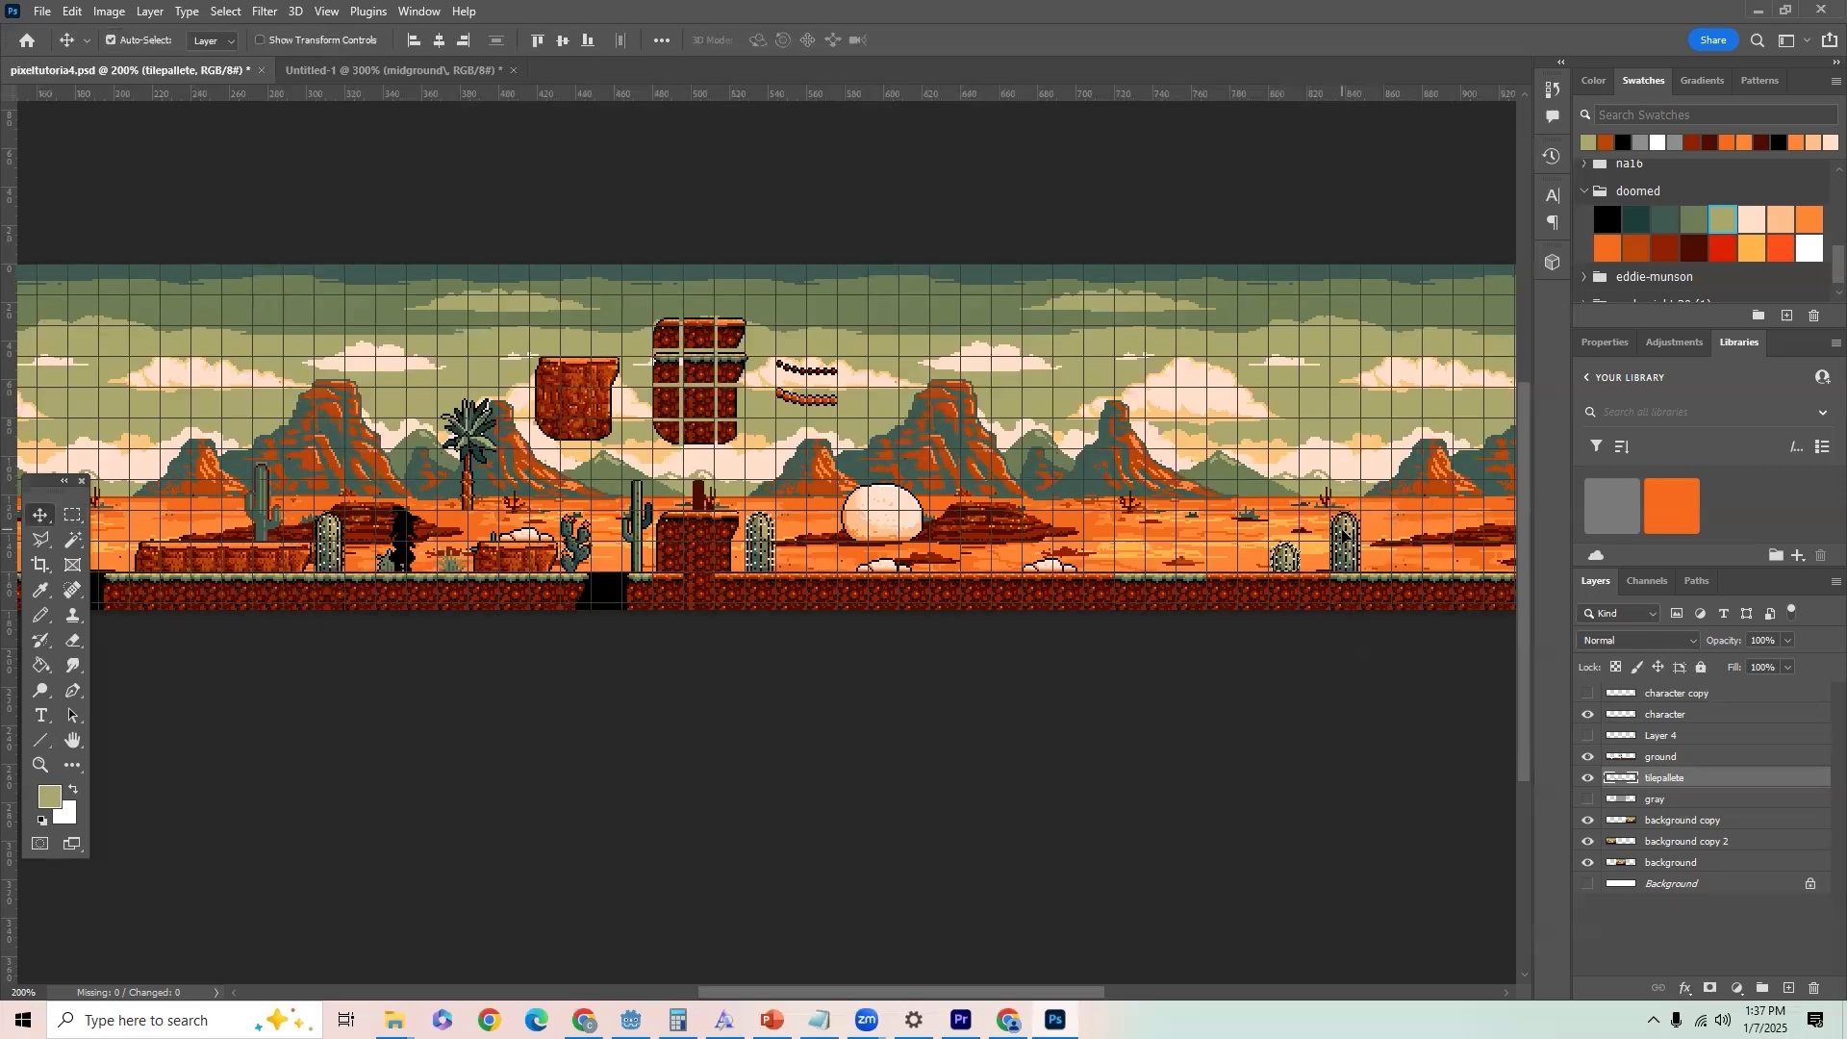
Step: Move the large pale boulder right and down so it rests on the ground between the small pale rocks
left_click_drag(1009, 991, 989, 991)
key("m")
left_click_drag(913, 480, 1050, 541)
key("v")
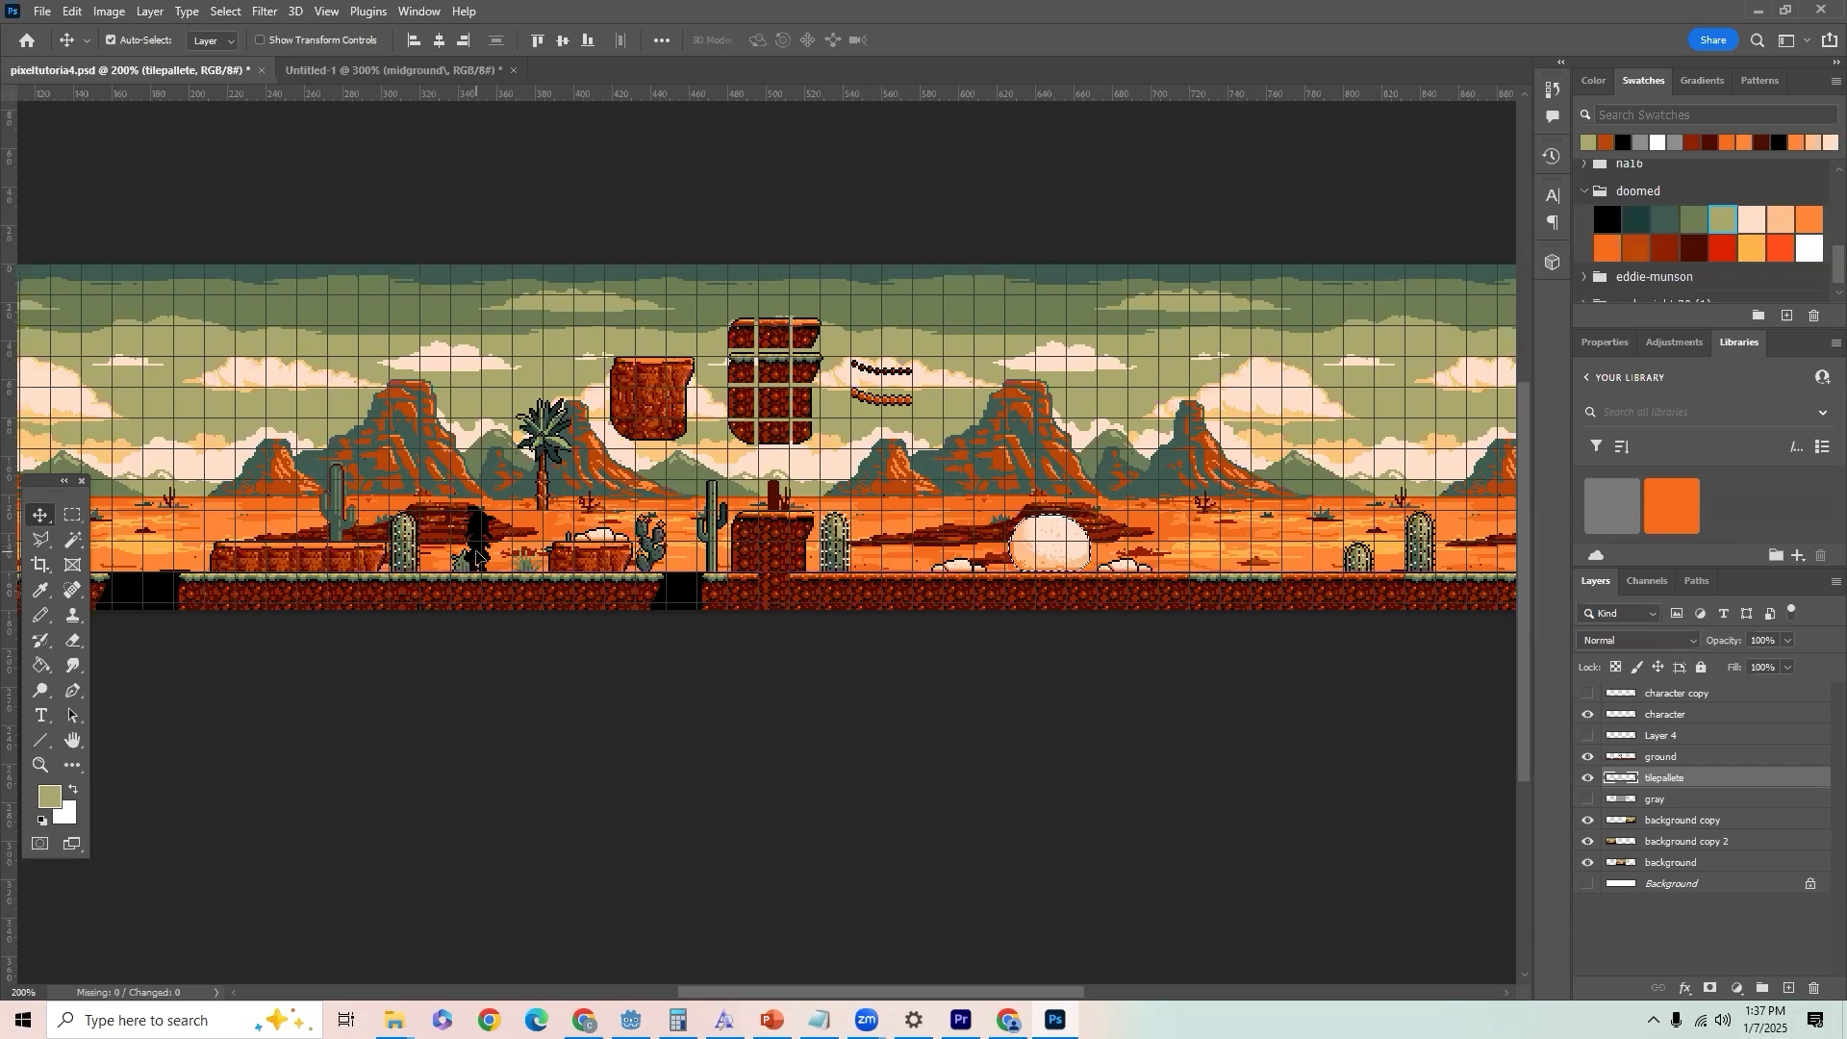
Step: Place the small grass tuft from beside the character on the ground to the right of the large boulder
left_click(72, 515)
mouse_move(513, 542)
left_mouse_down()
mouse_move(544, 572)
mouse_move(281, 532)
mouse_move(1051, 537)
mouse_move(1203, 568)
left_mouse_up()
key("v")
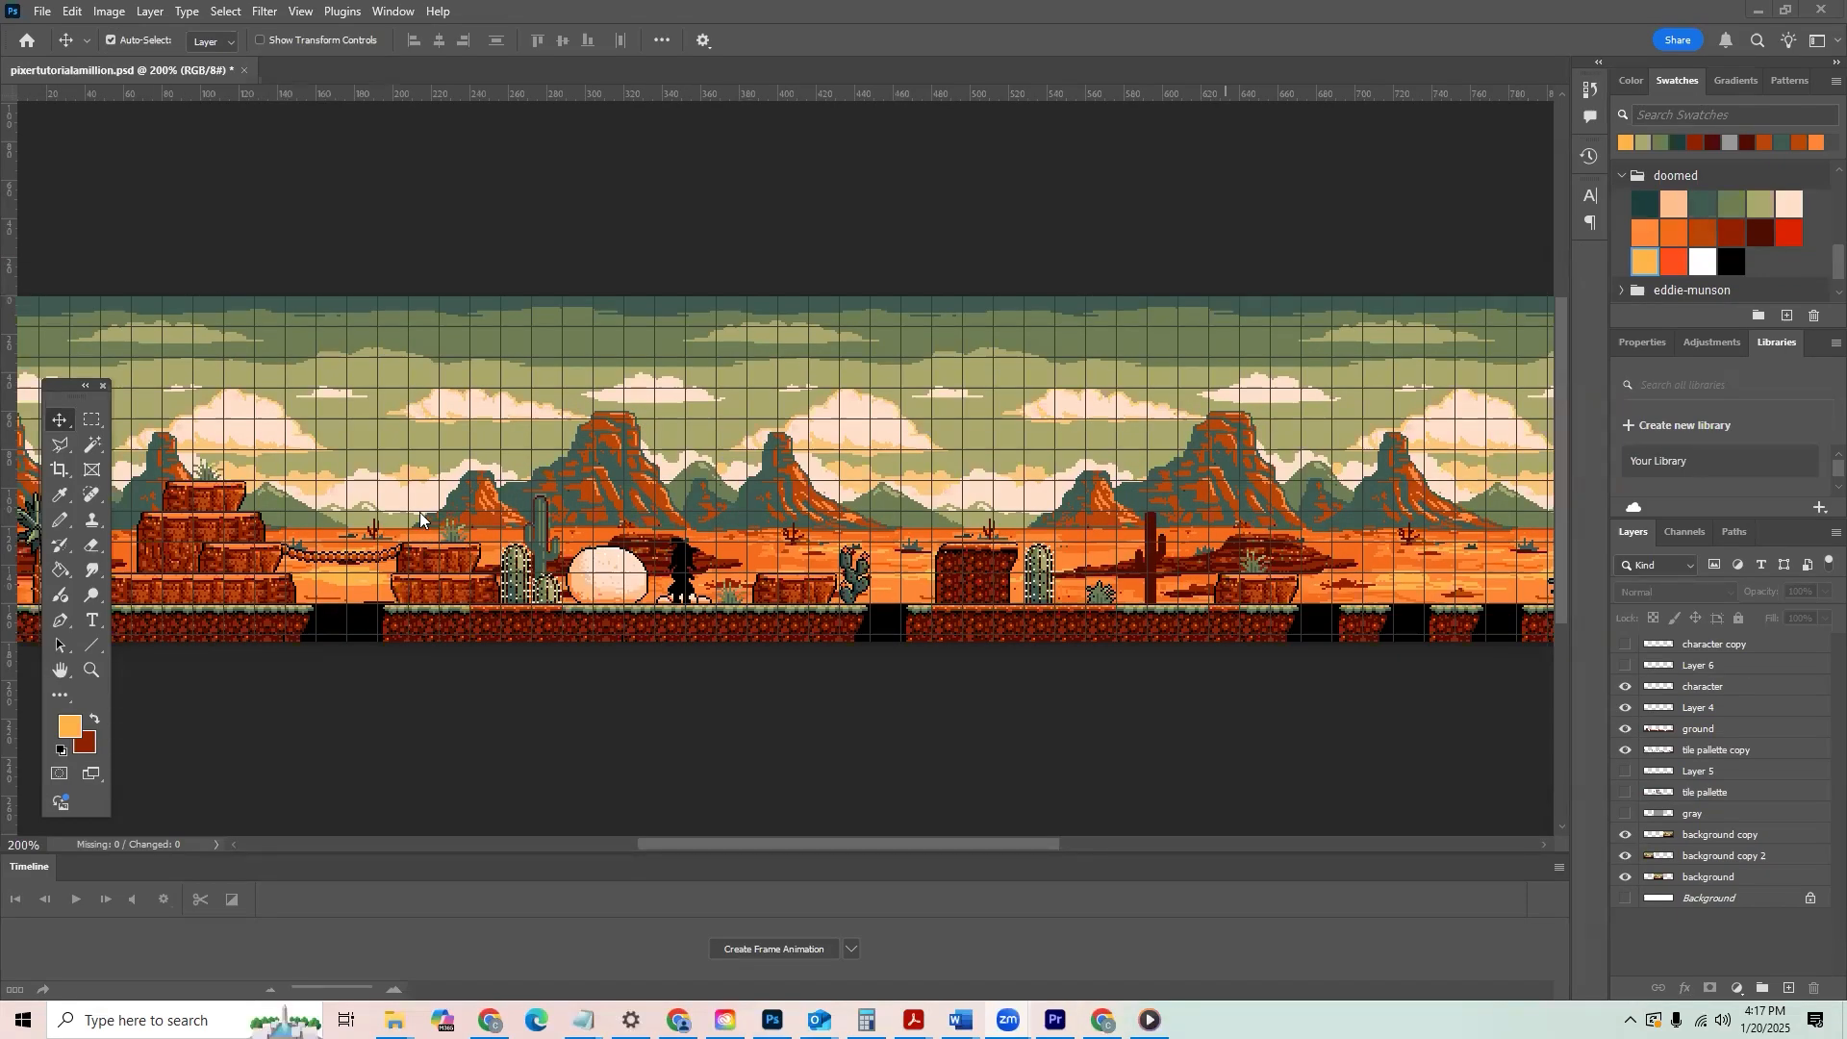
Step: Start an Export As of the finished scene as PNG and set the resampling to Nearest Neighbor
left_click(43, 12)
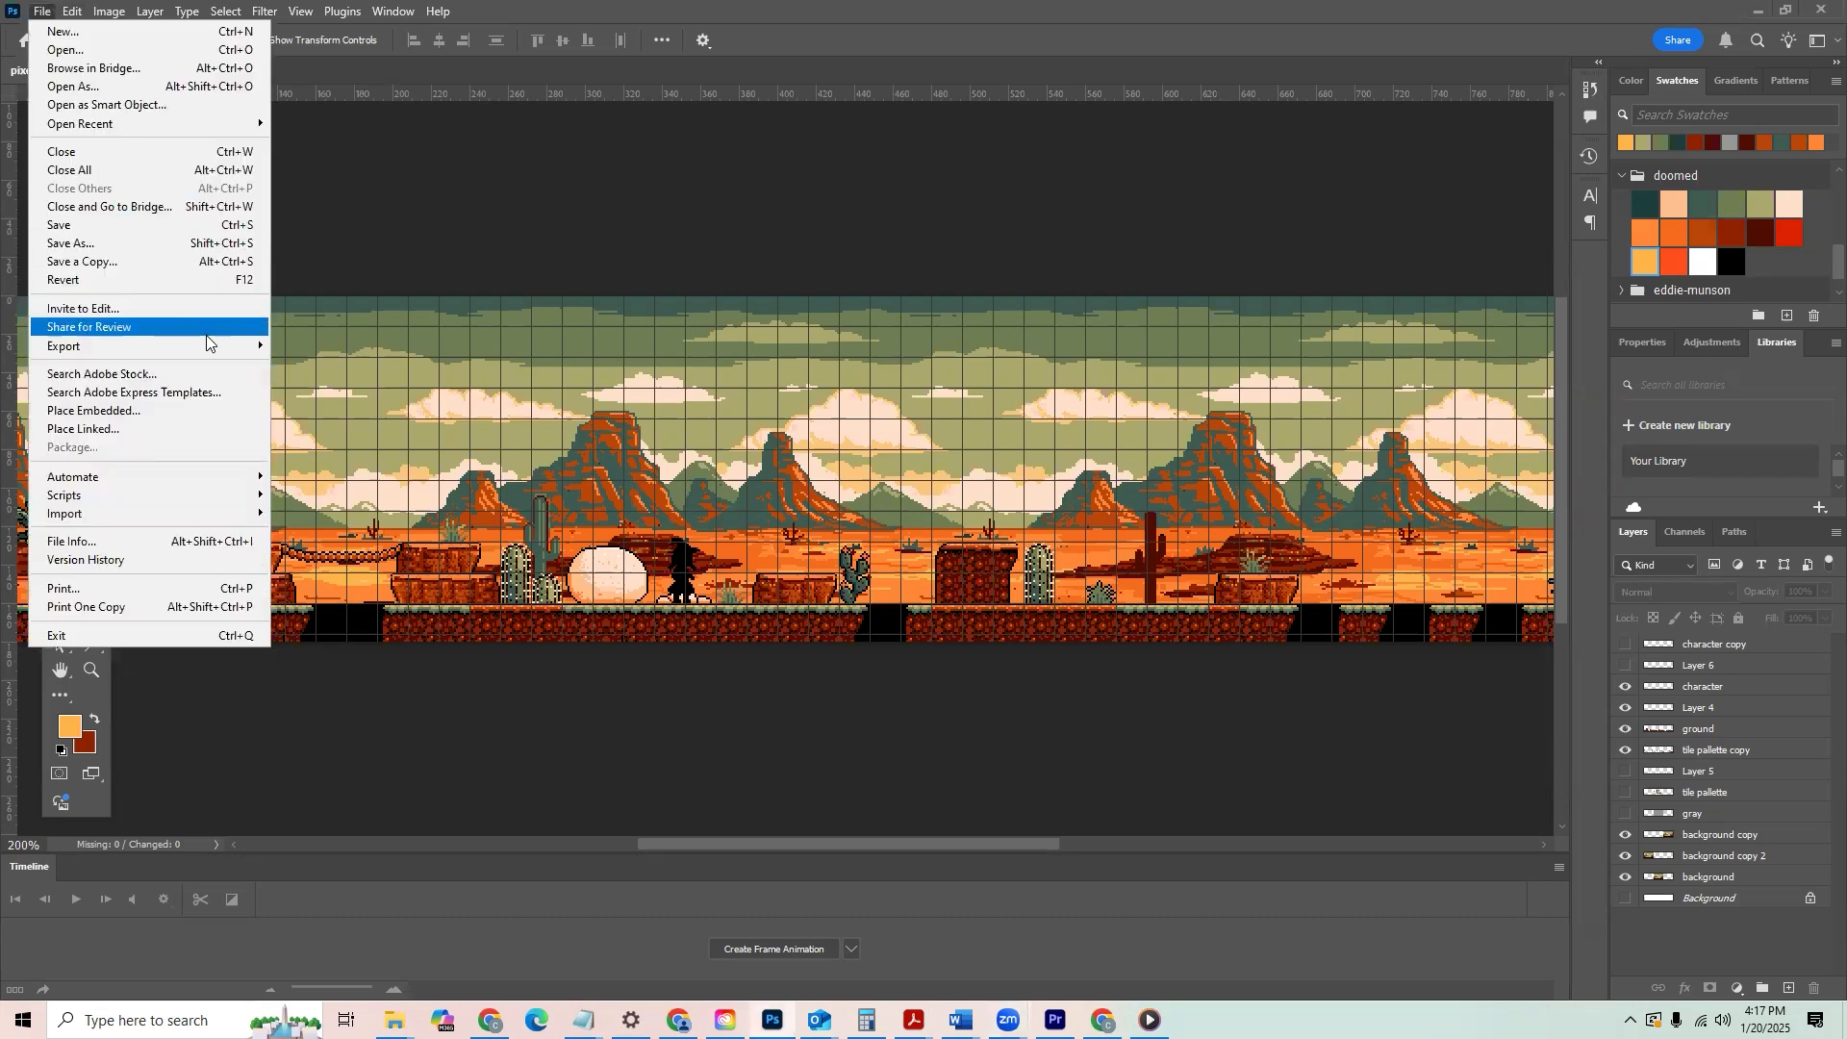
mouse_move(211, 354)
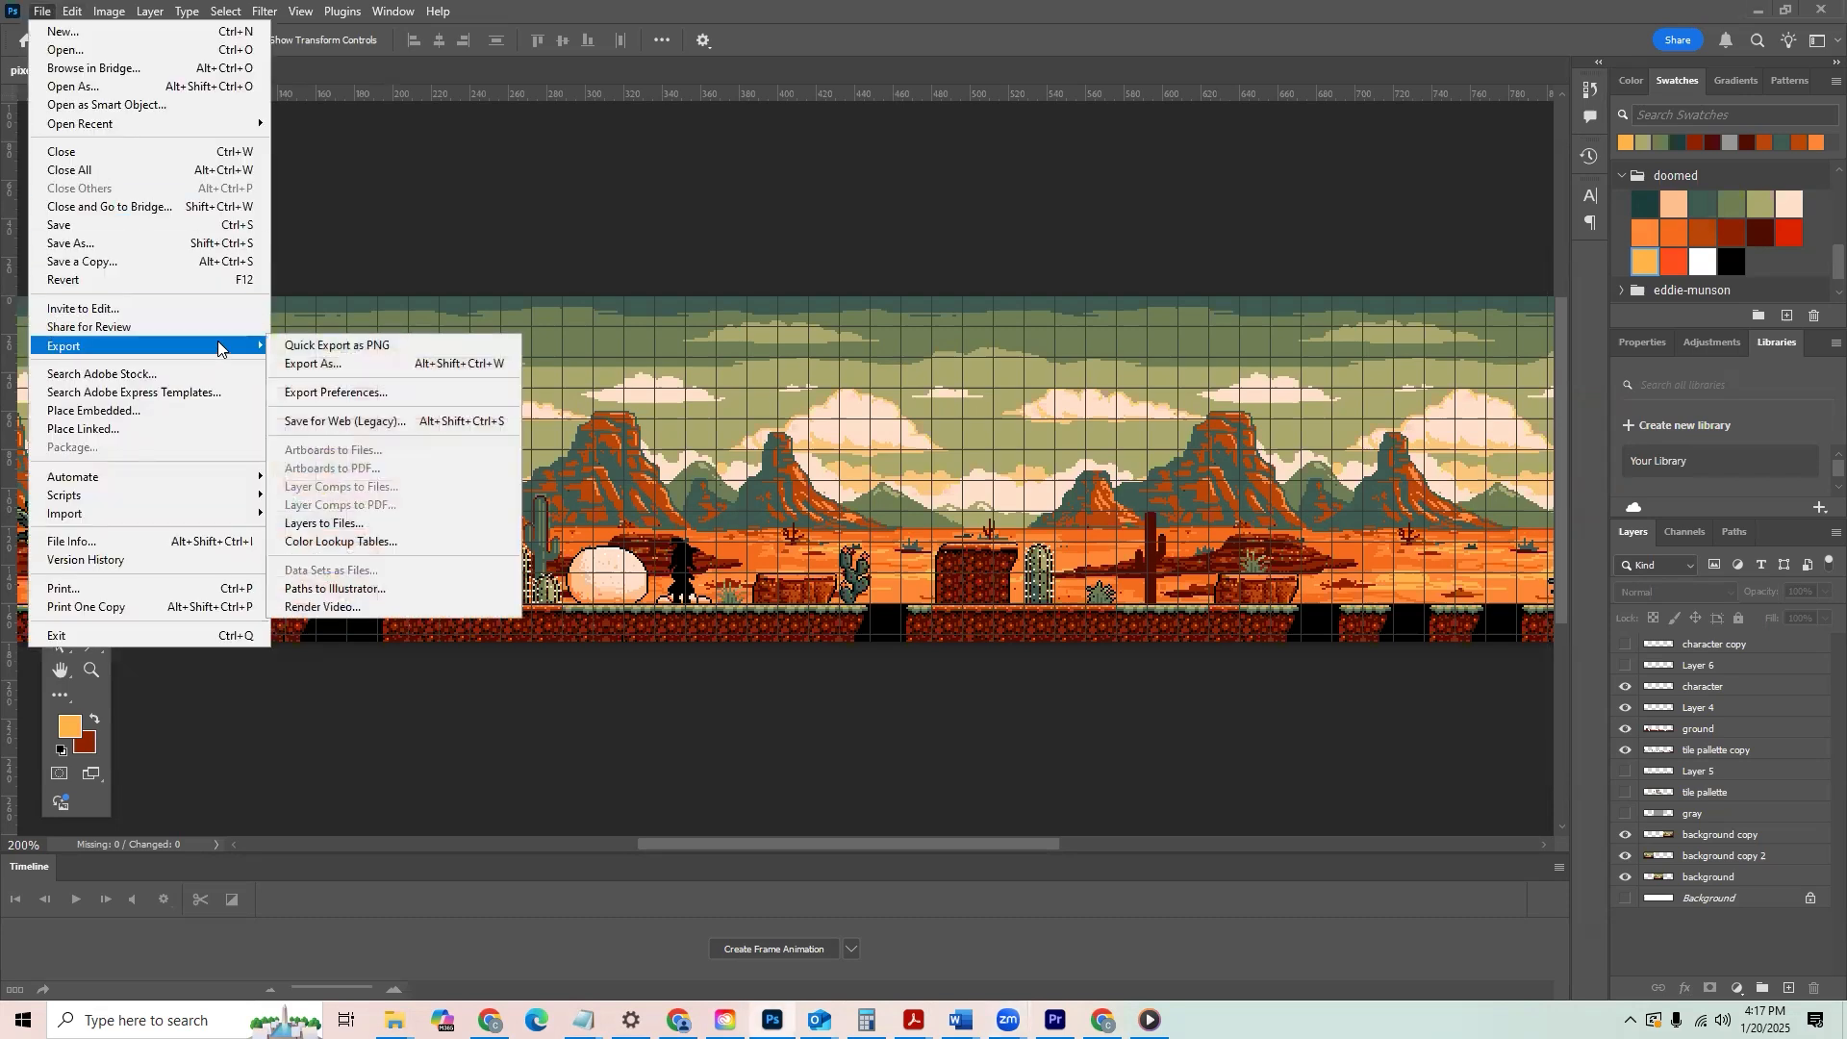
left_click(343, 366)
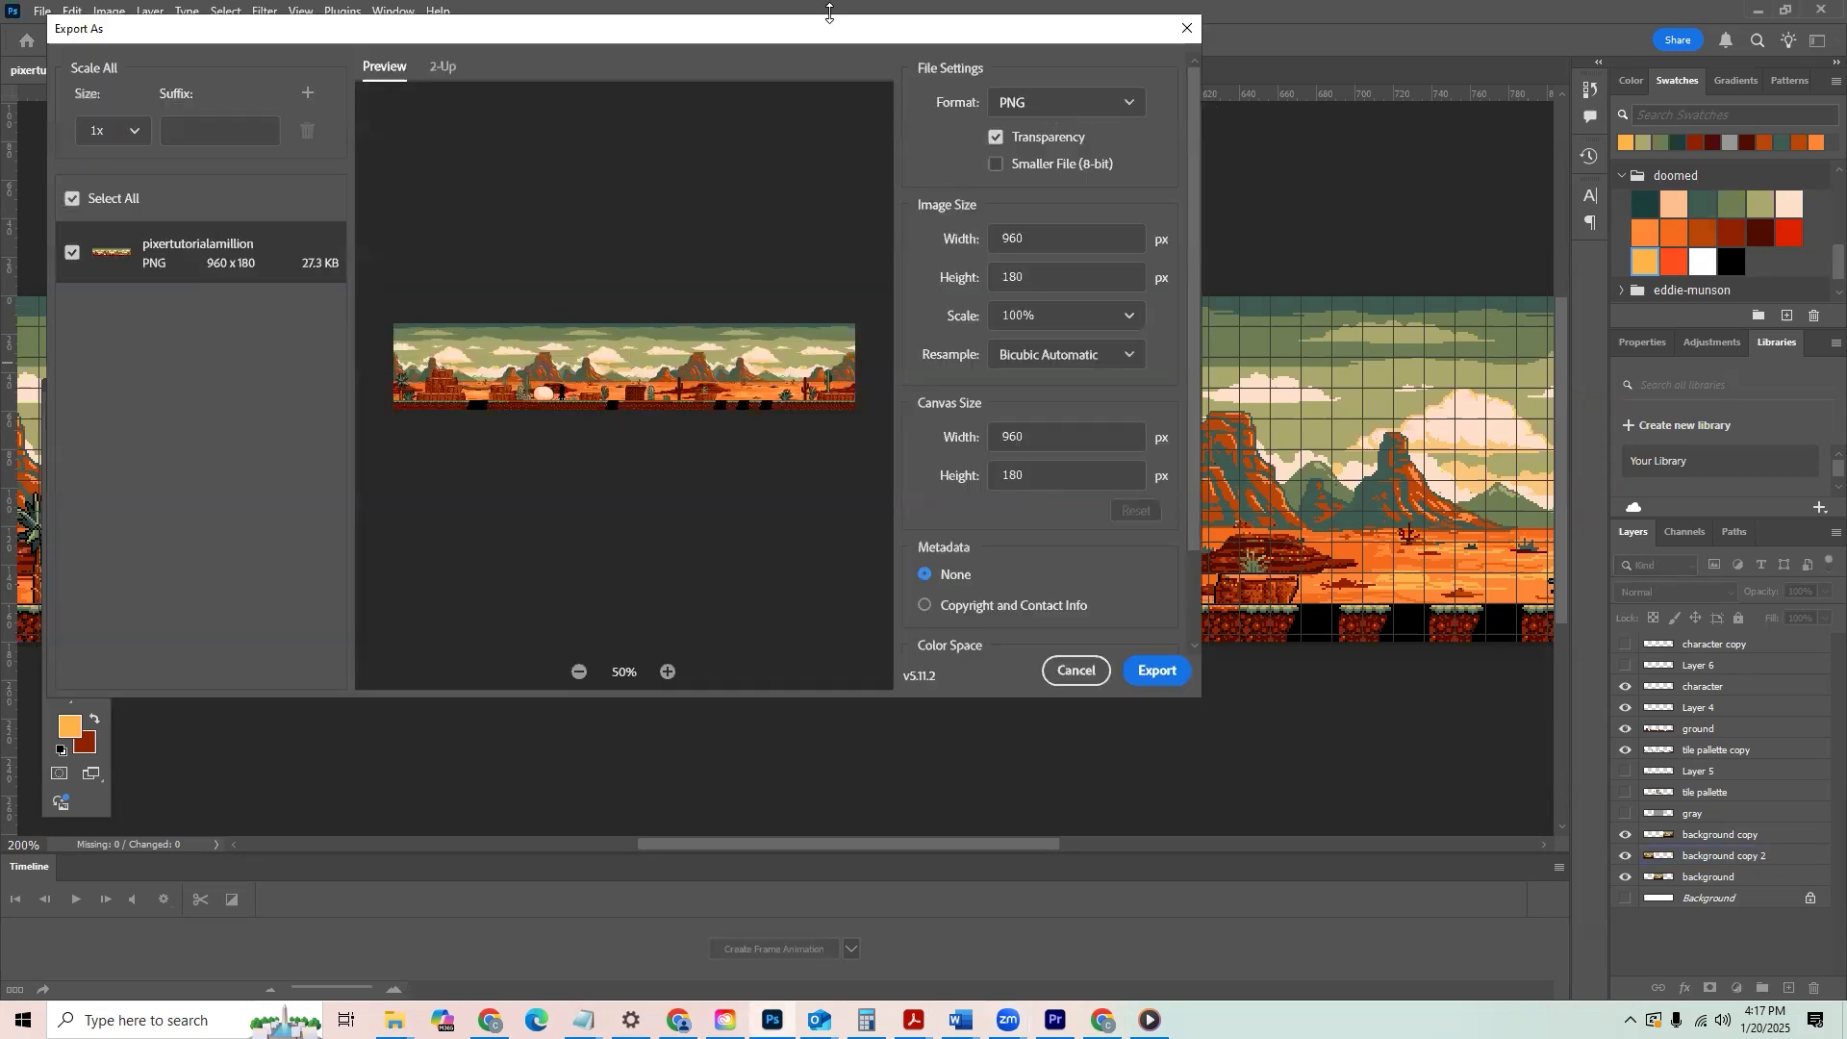
left_click_drag(829, 36, 978, 84)
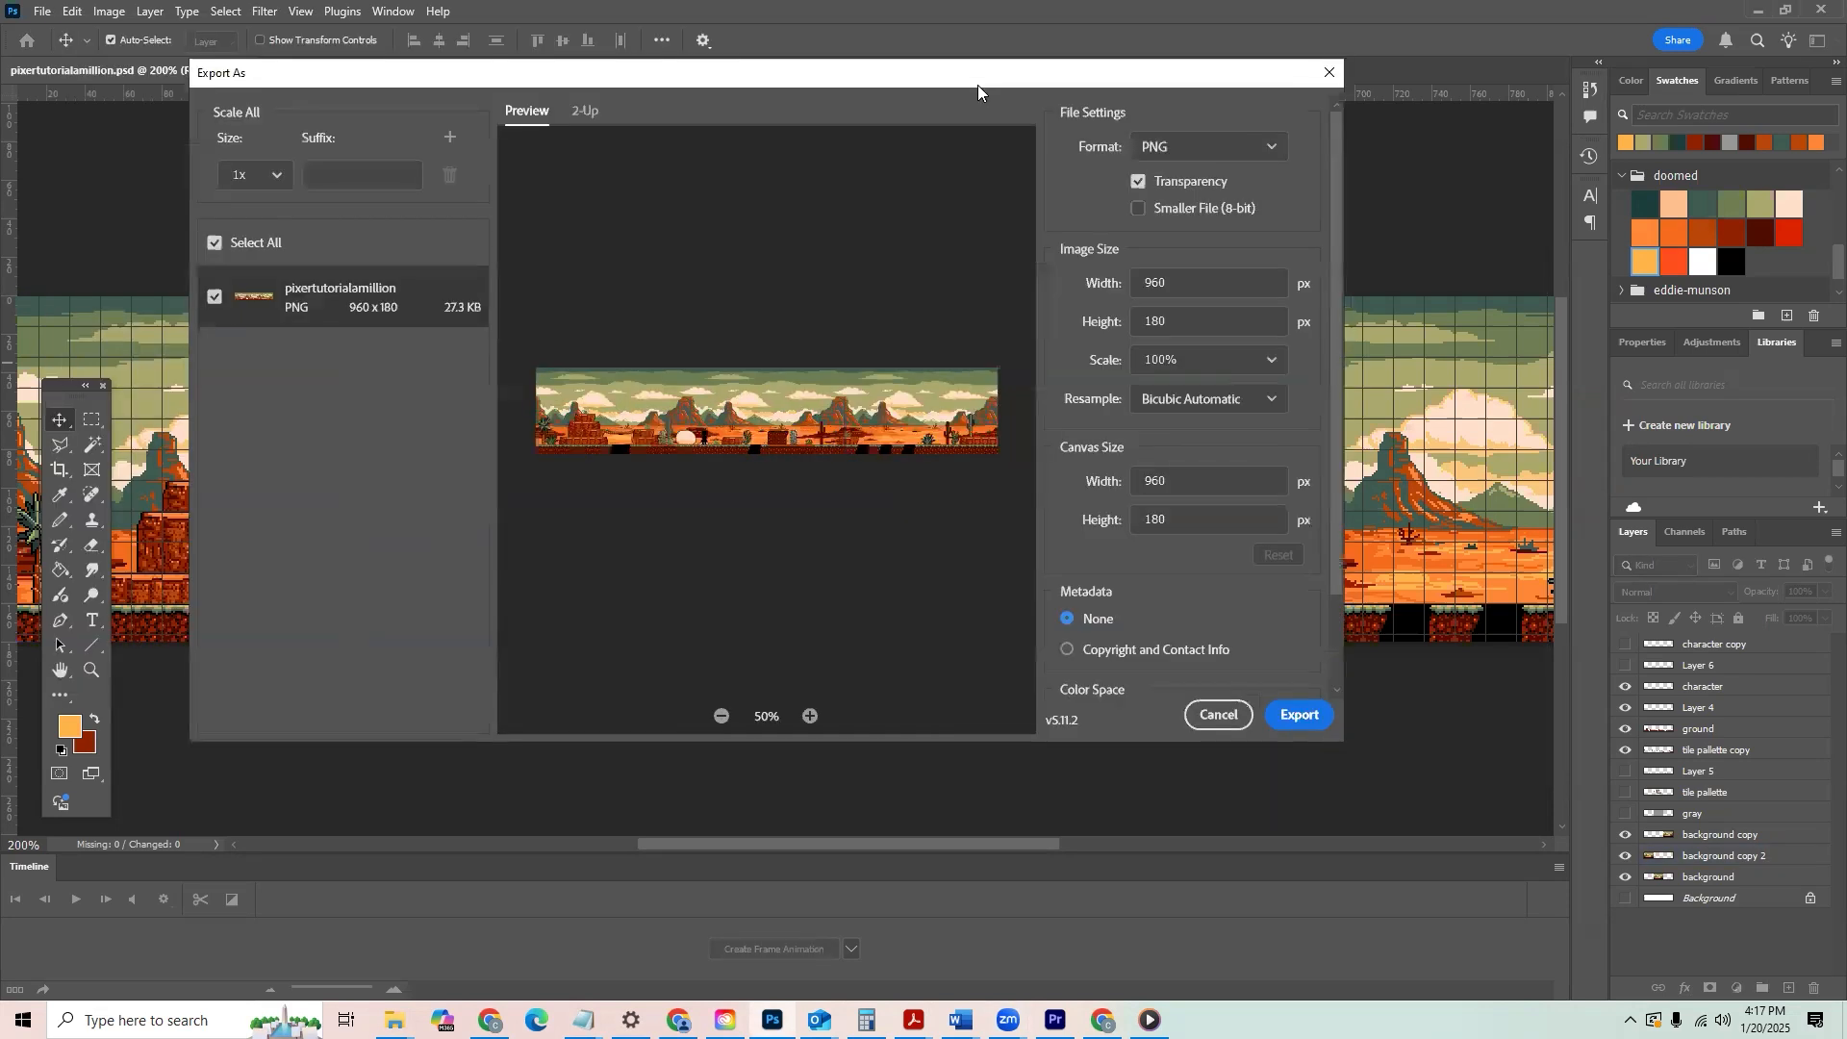
left_click(1243, 400)
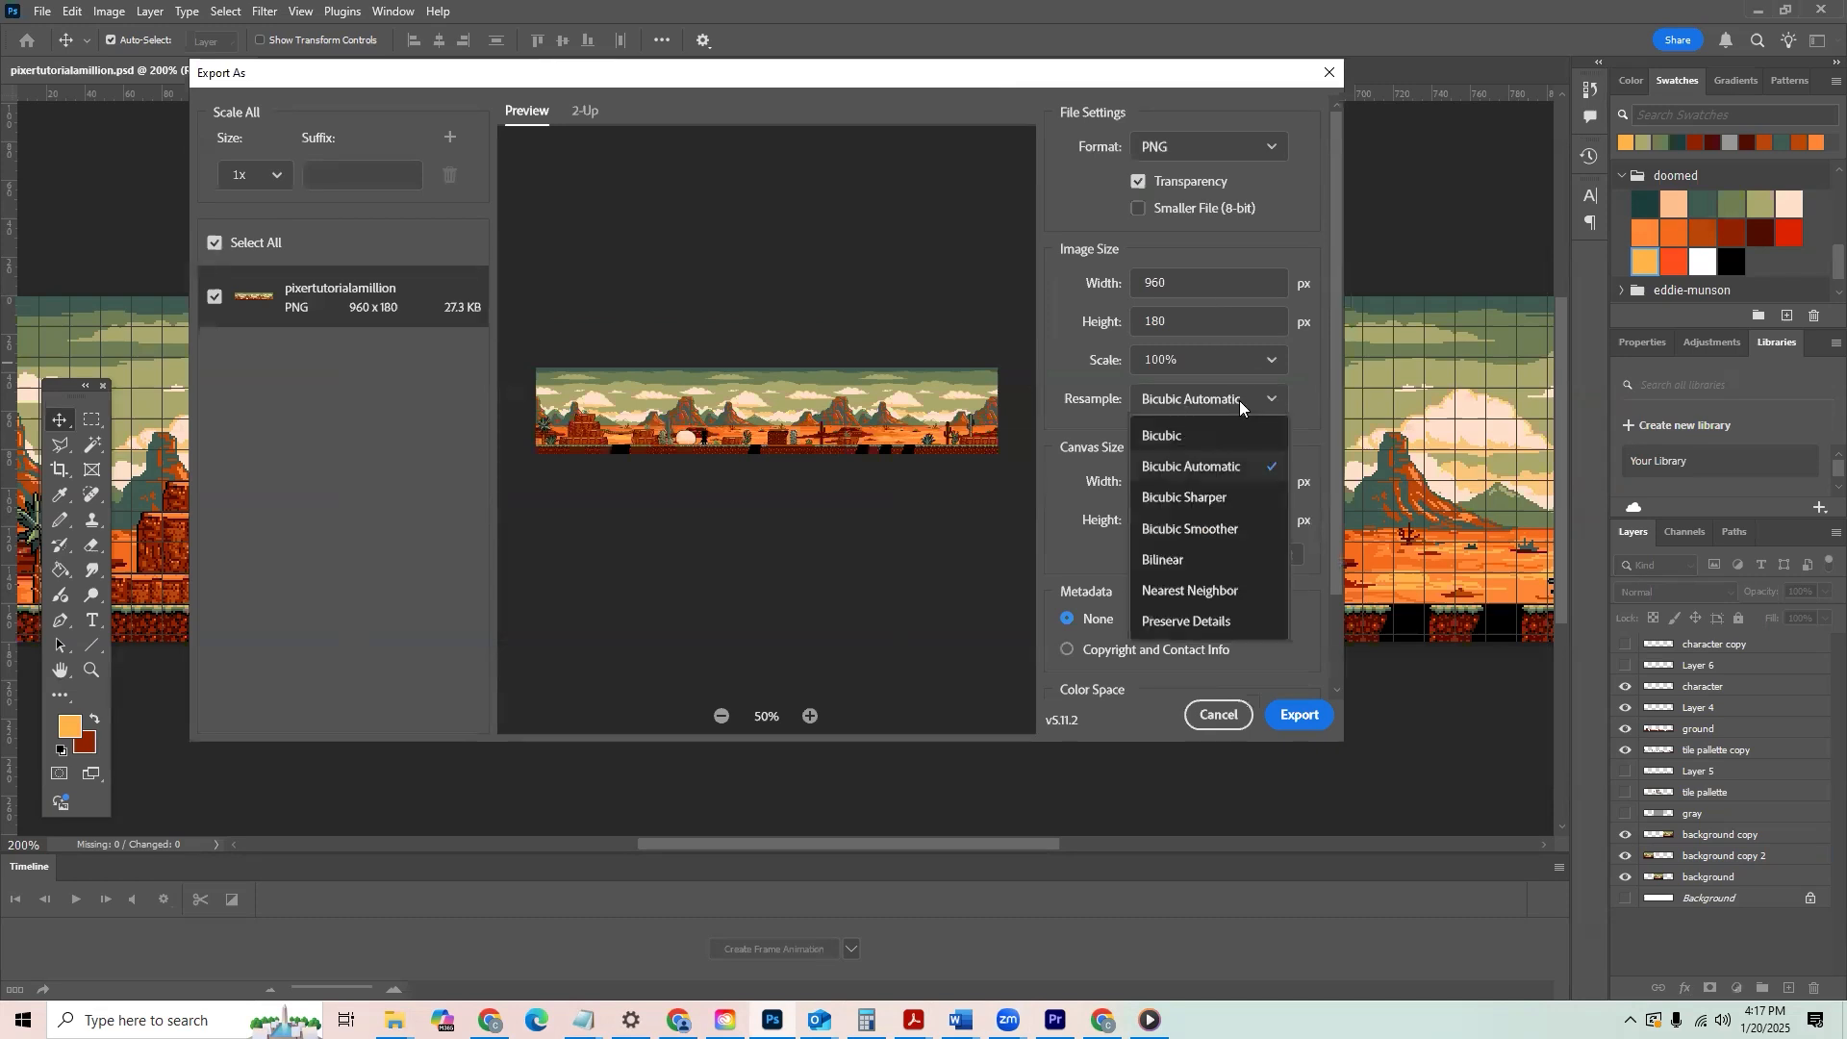
left_click(1226, 589)
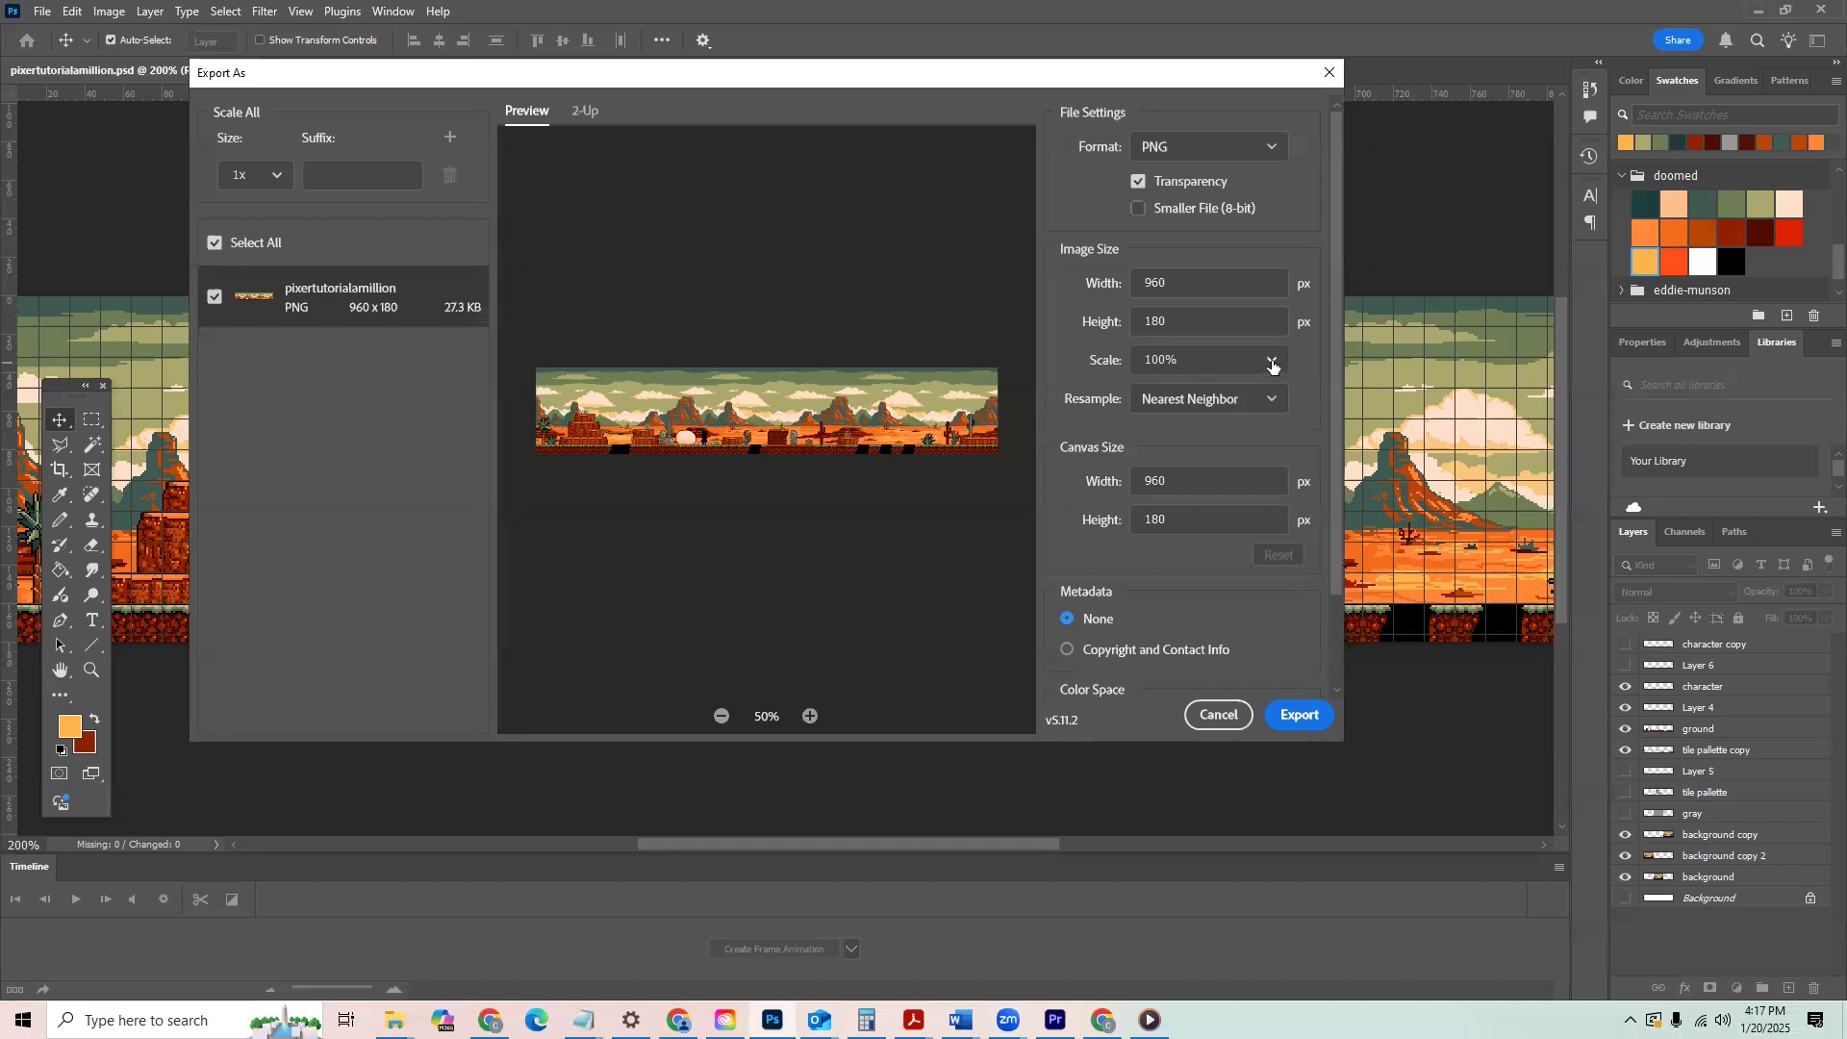
Step: Set the export scale to 600%
left_click(1271, 361)
left_click(1272, 363)
left_click_drag(1232, 365, 843, 367)
type("60")
left_click(1095, 209)
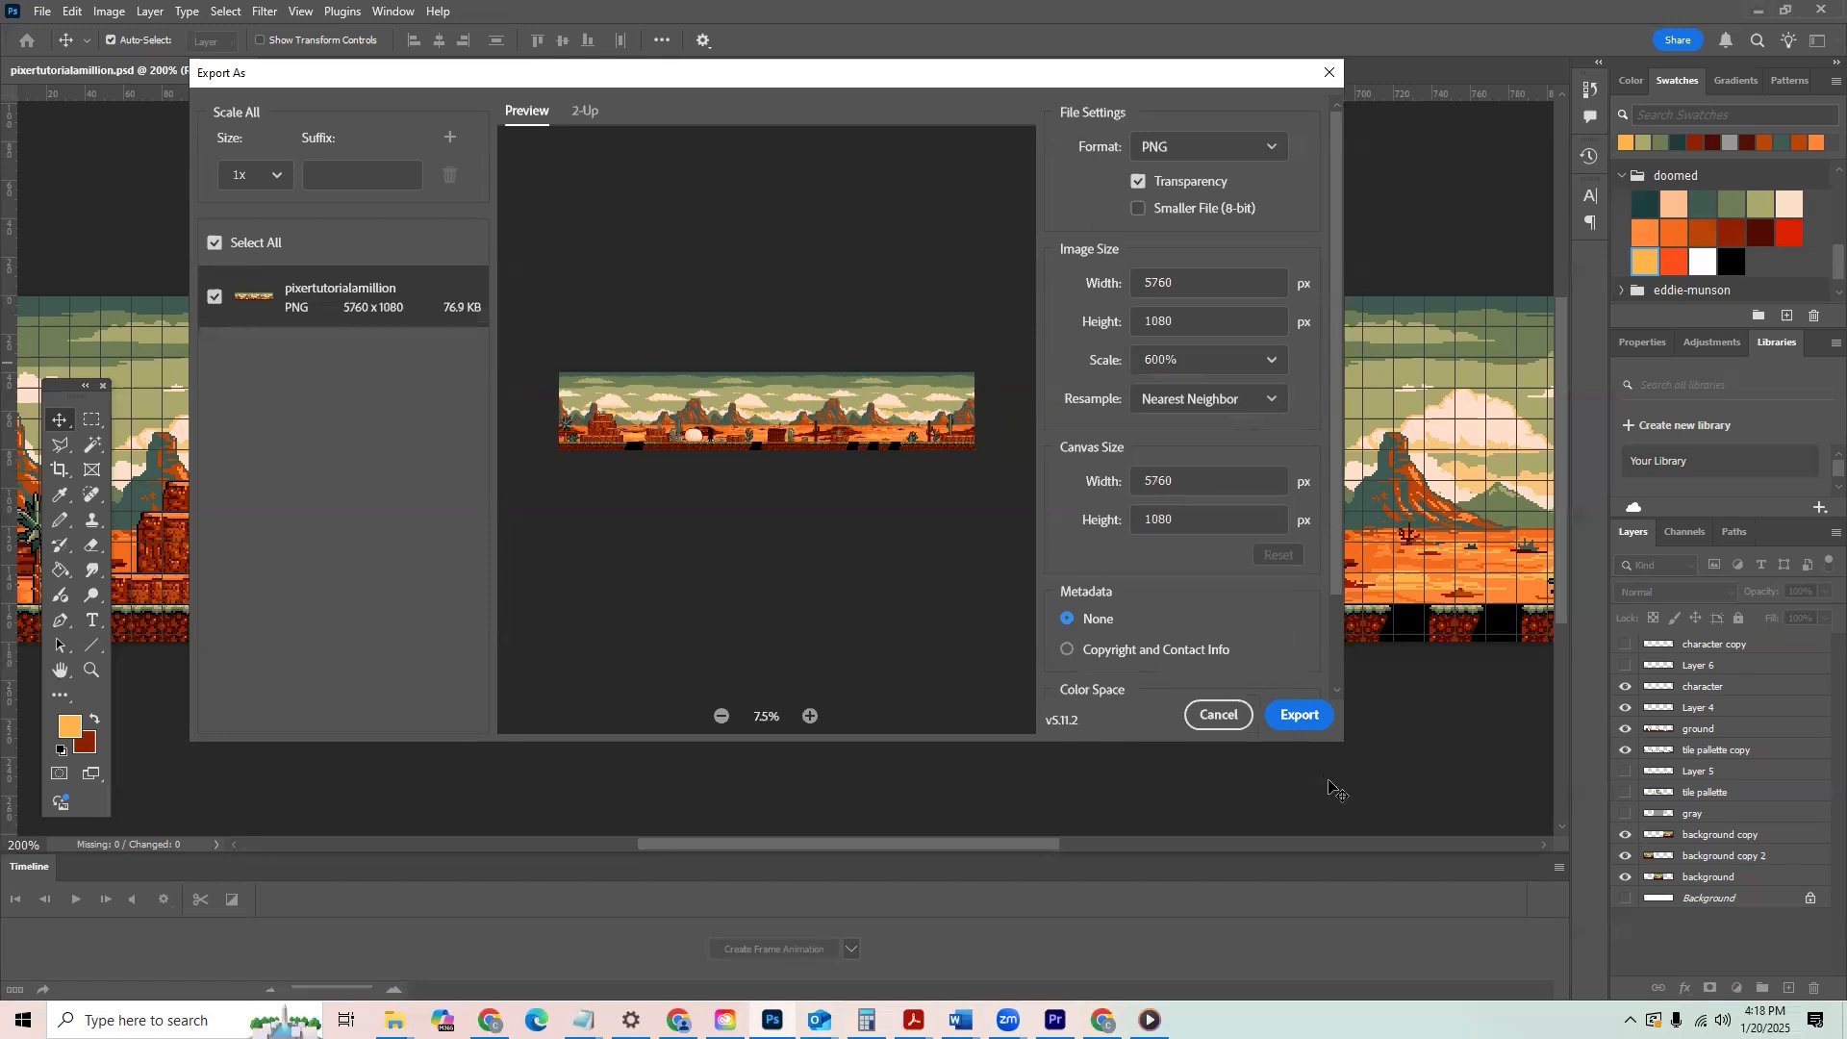